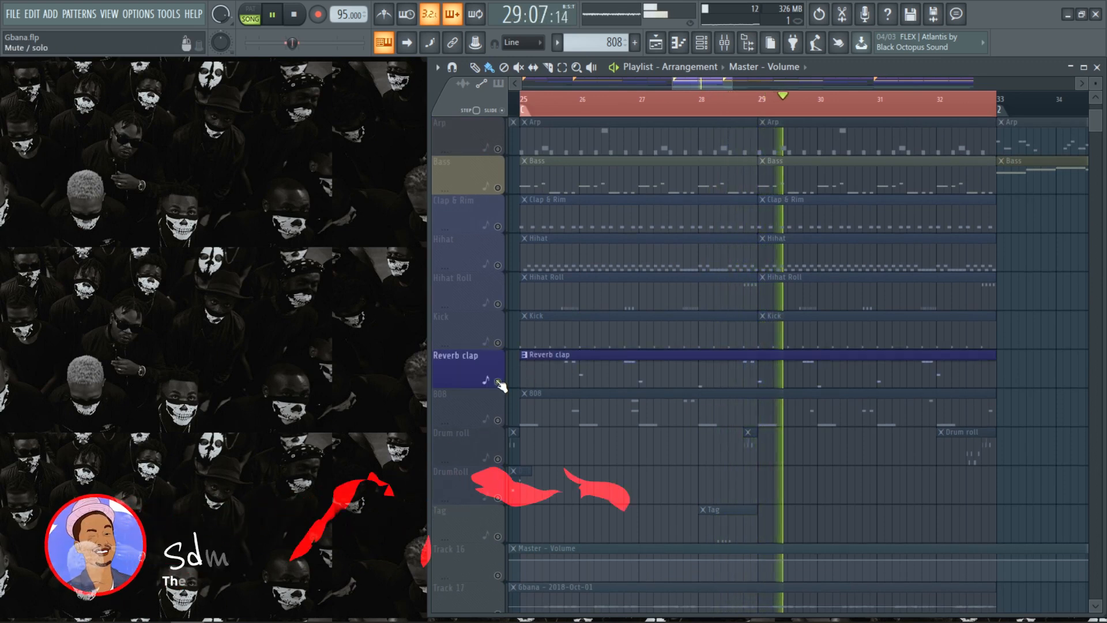
# Unmute the Clap & Rim, Hihat and Hihat Roll tracks in the playlist while the song plays
pyautogui.scroll(1, 494, 316)
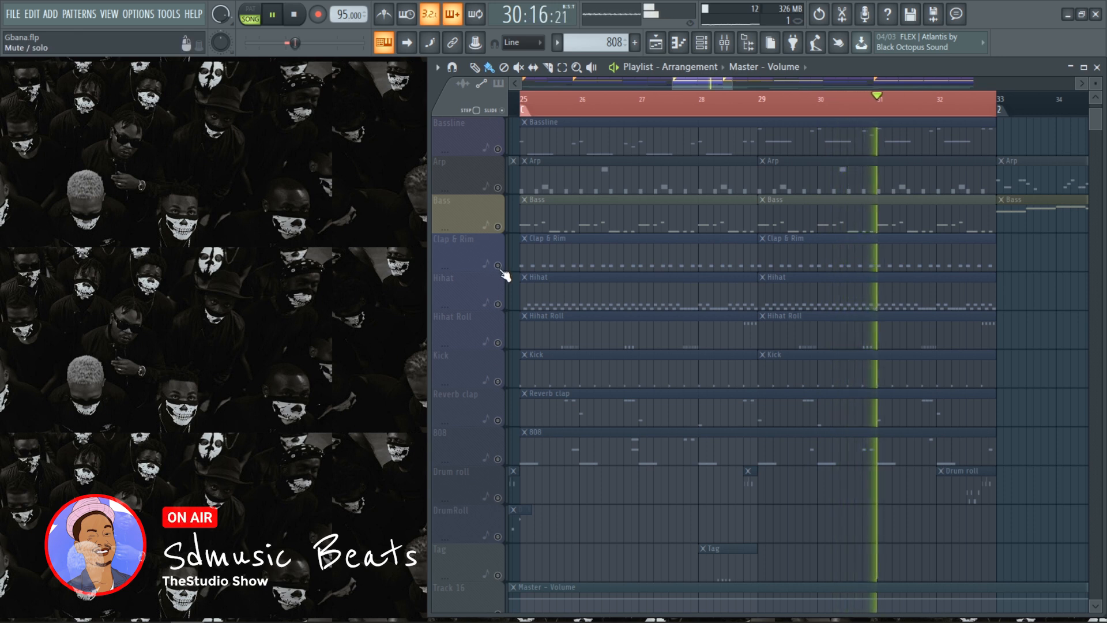
pyautogui.scroll(1, 505, 278)
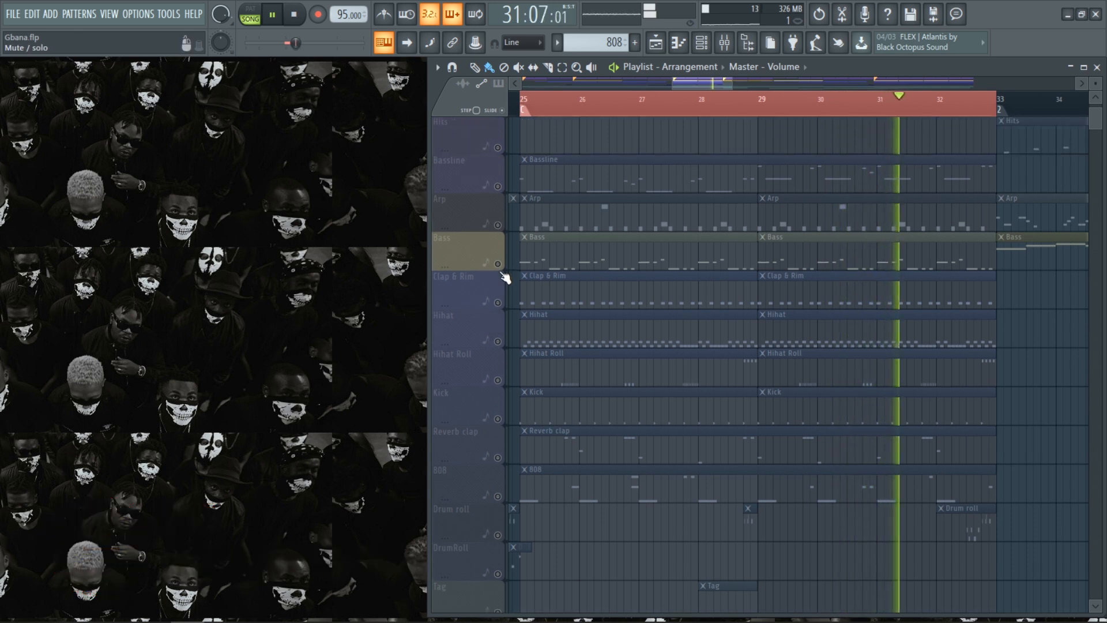
pyautogui.click(501, 307)
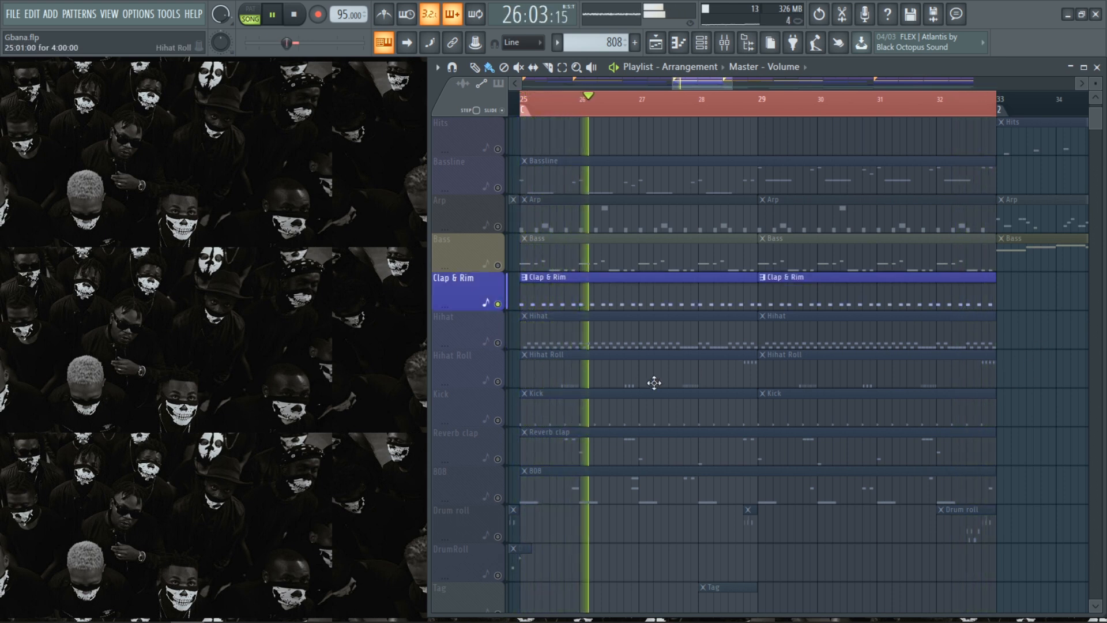
pyautogui.click(498, 344)
pyautogui.click(499, 382)
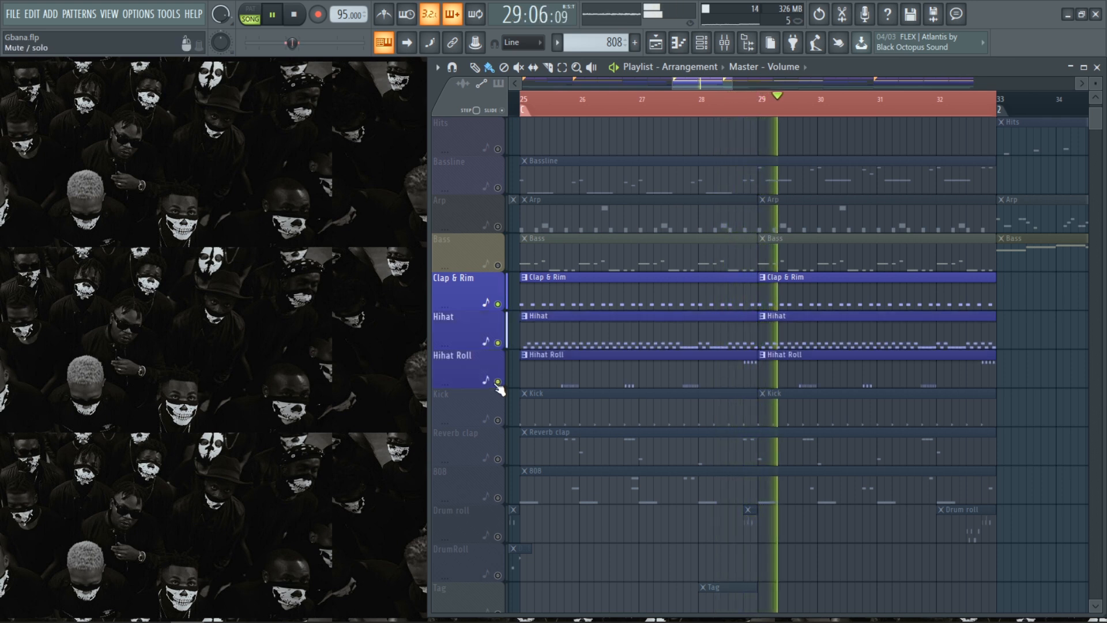
# Unmute the Kick and Reverb clap tracks so they play with the other percussion
pyautogui.scroll(1, 1038, 369)
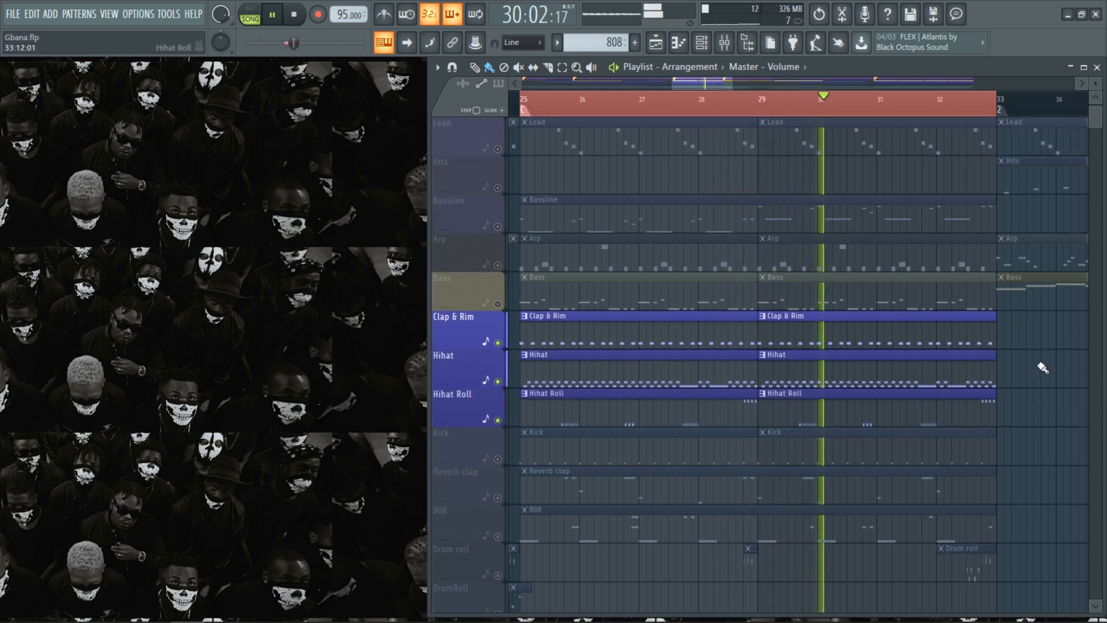
pyautogui.click(498, 459)
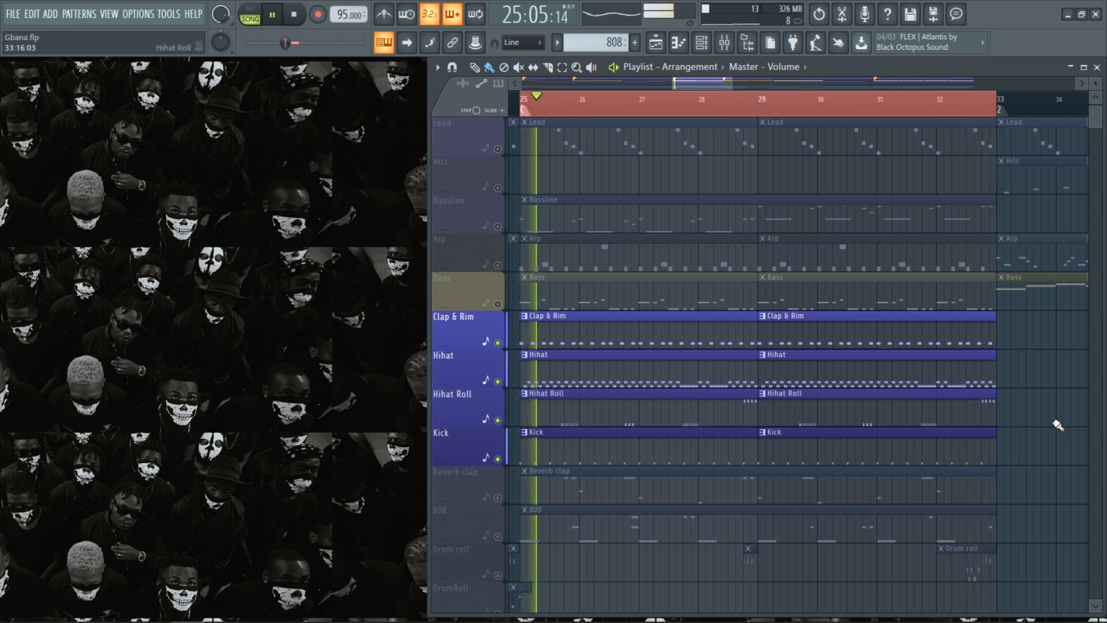
pyautogui.scroll(-4, 1058, 425)
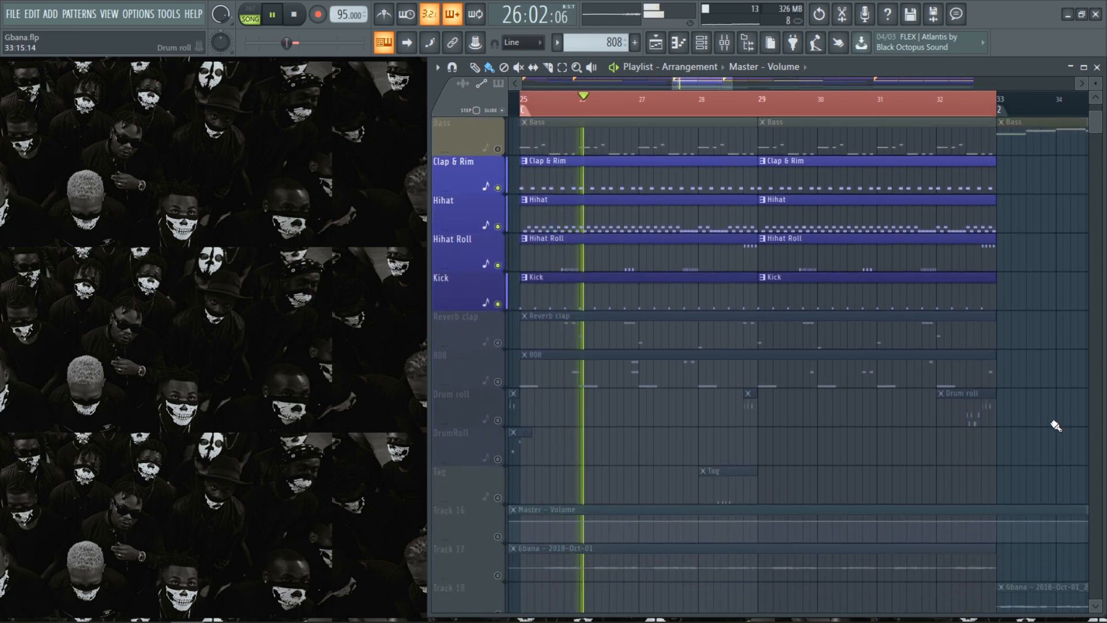
pyautogui.click(498, 343)
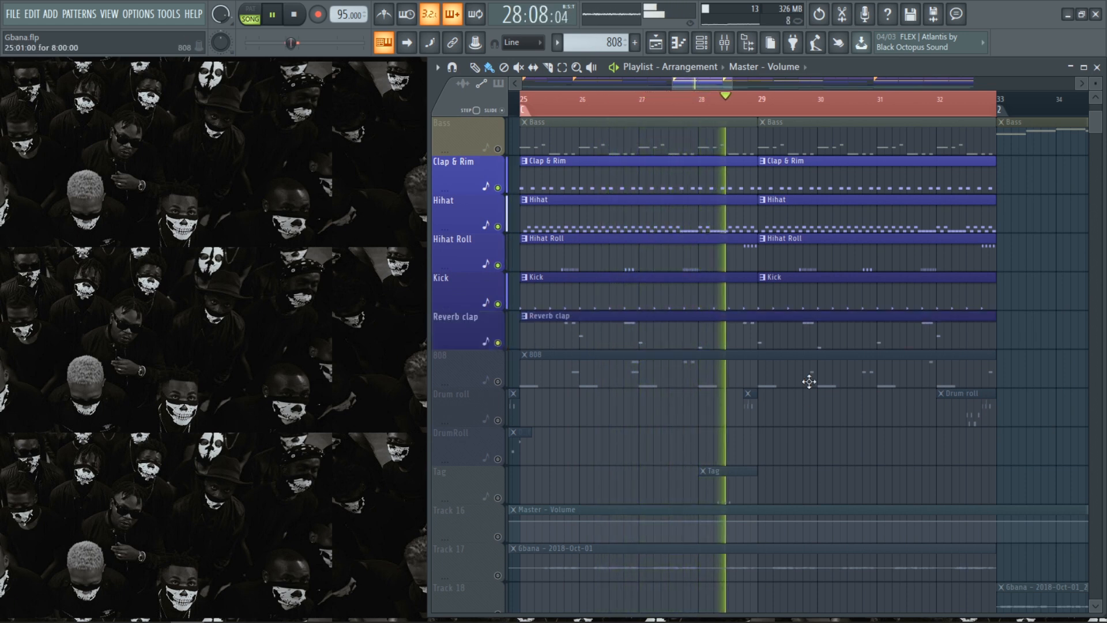
# Unmute the 808, Drum roll and Tag tracks, leaving the DrumRoll track muted
pyautogui.scroll(-1, 1032, 355)
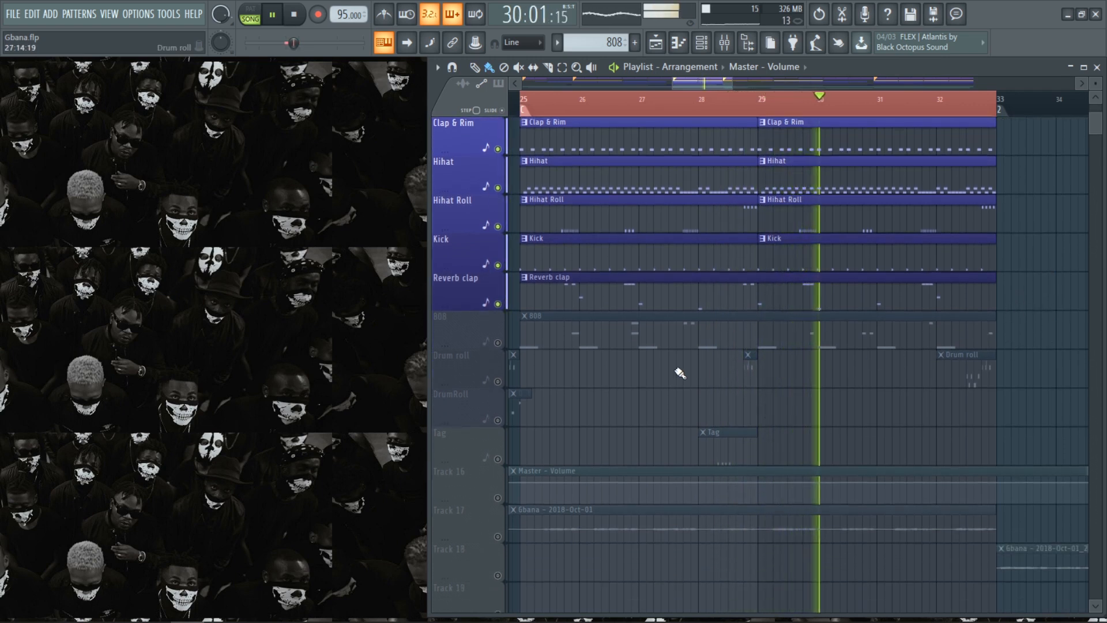
pyautogui.scroll(4, 585, 366)
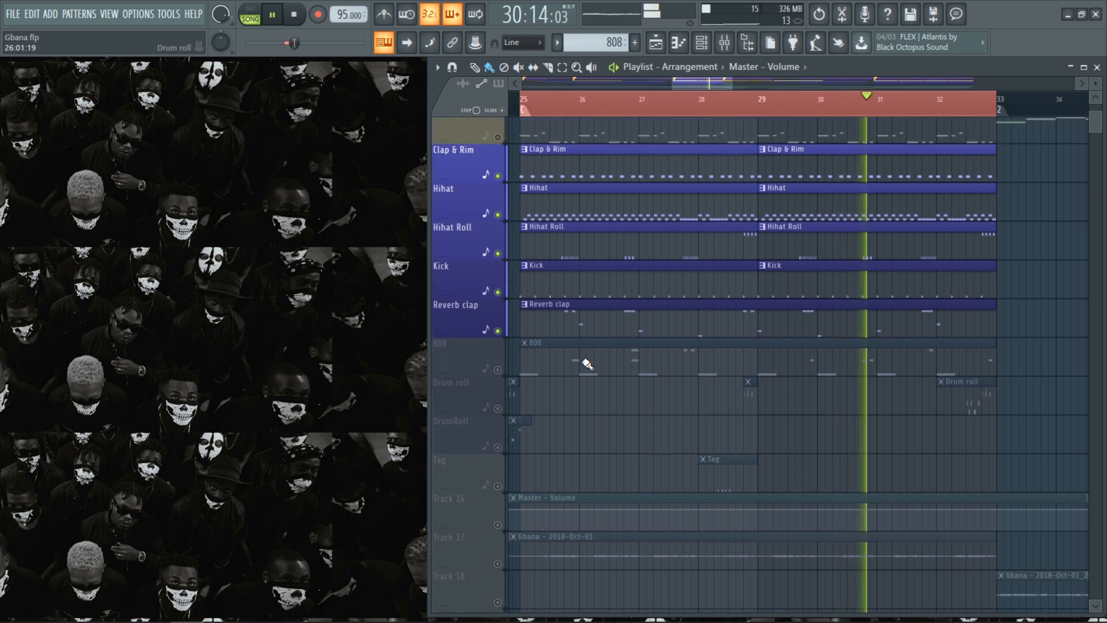
pyautogui.scroll(-1, 581, 367)
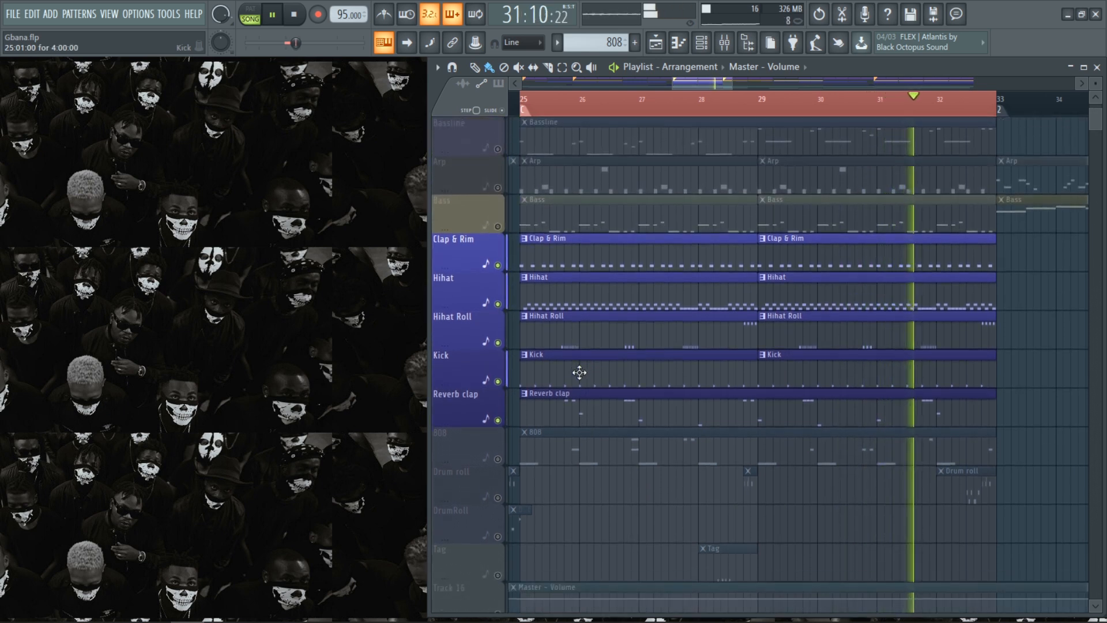
pyautogui.scroll(-1, 580, 373)
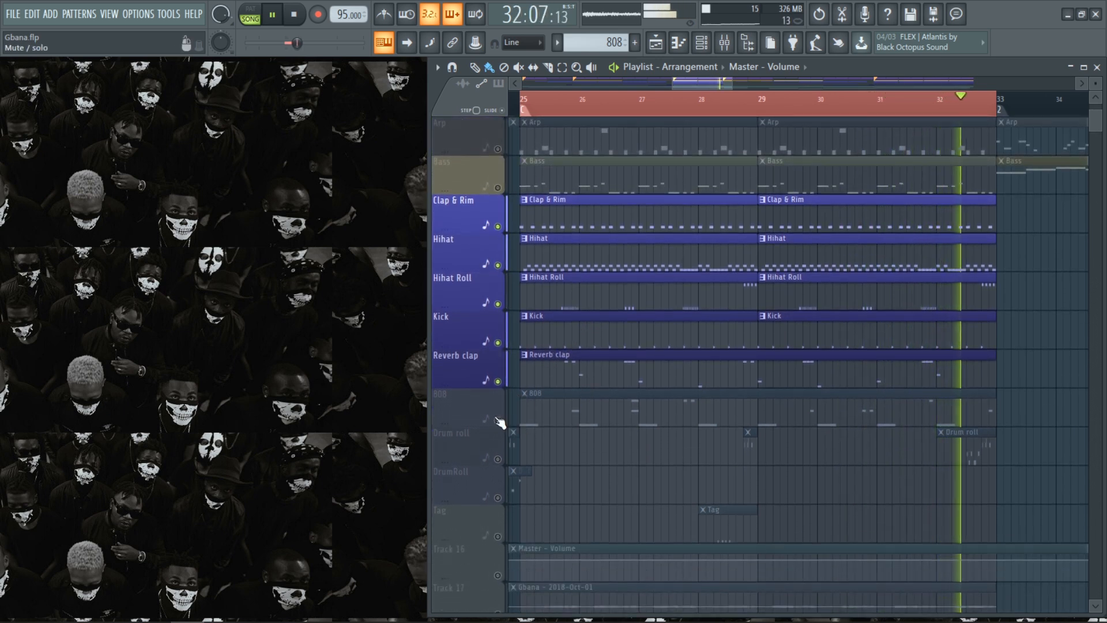
pyautogui.click(498, 421)
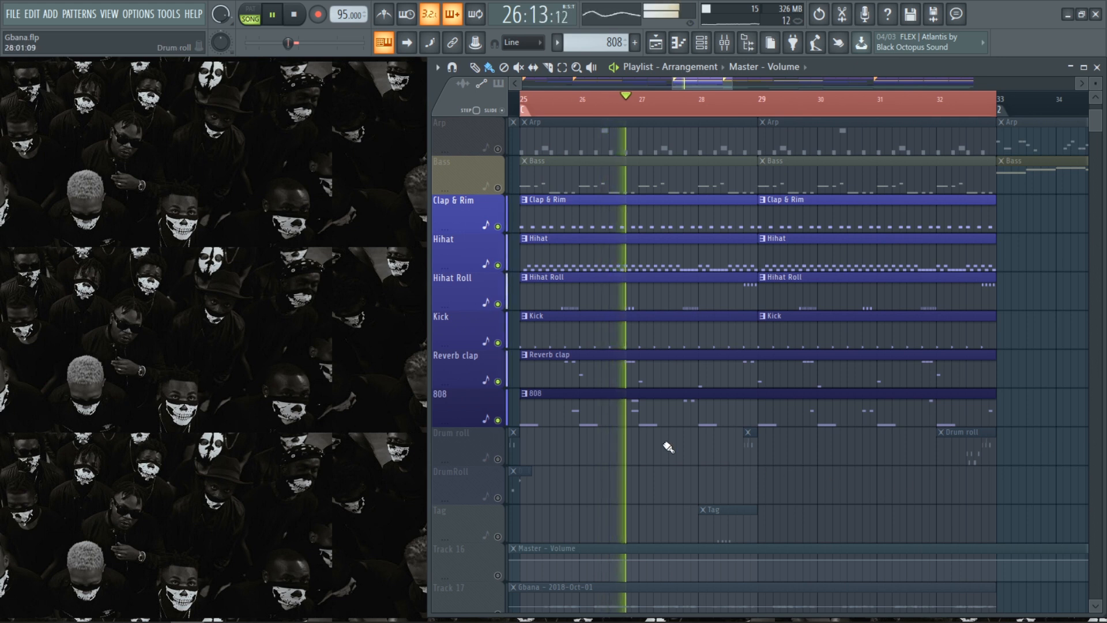
pyautogui.click(498, 460)
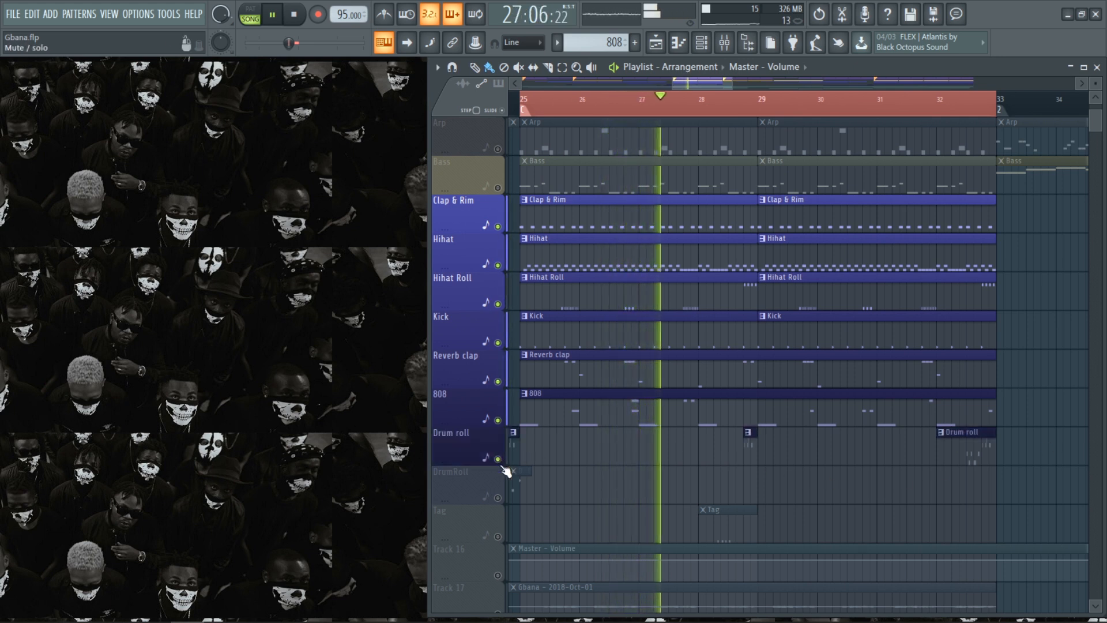
pyautogui.click(498, 537)
# Unmute the Lead track below the Melody Group
pyautogui.scroll(1, 958, 494)
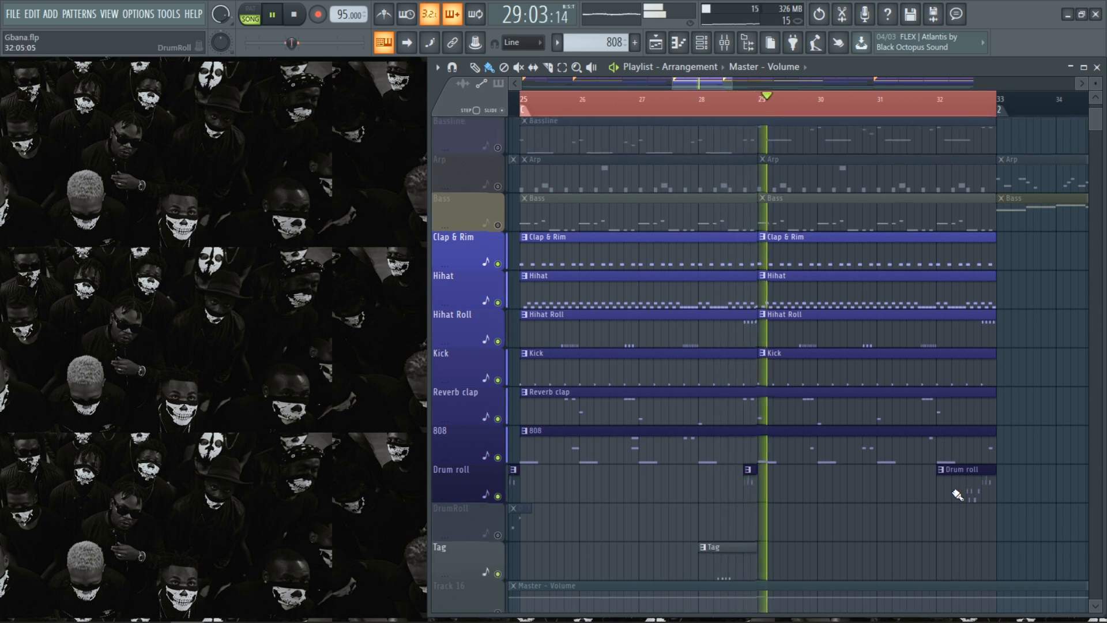
pyautogui.scroll(3, 958, 495)
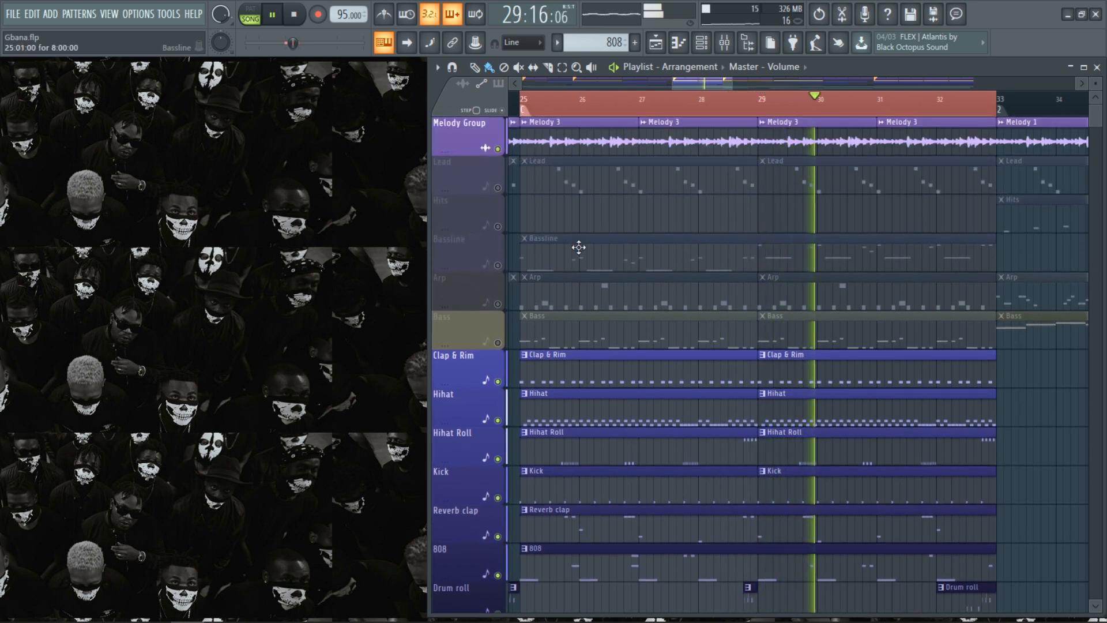
pyautogui.click(499, 188)
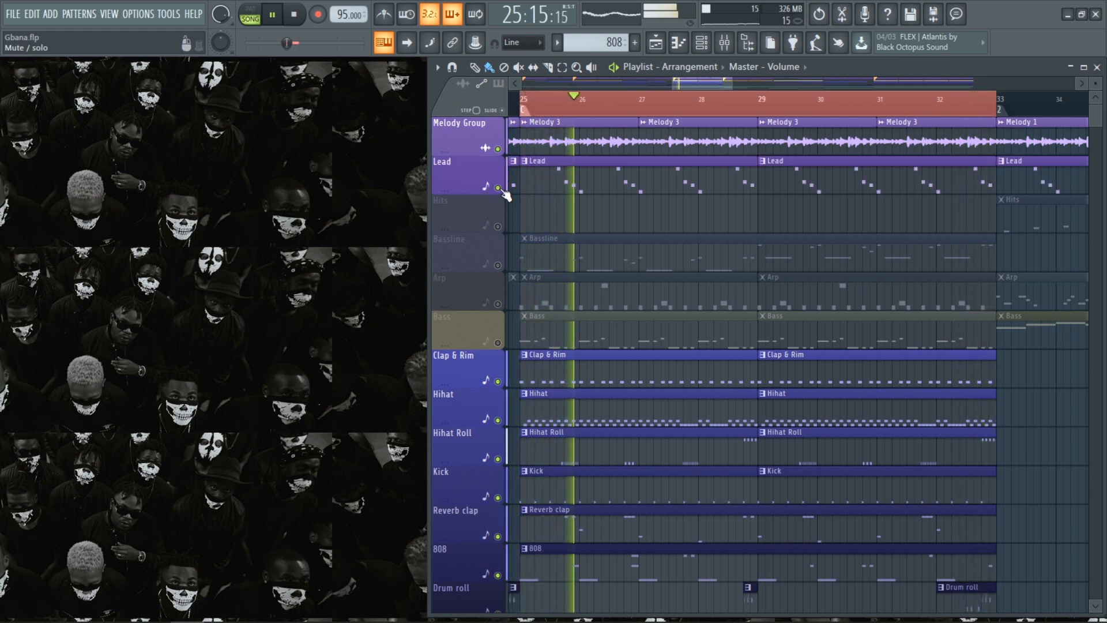
# Unmute the yellow Bass track above Clap & Rim
pyautogui.scroll(-1, 1033, 441)
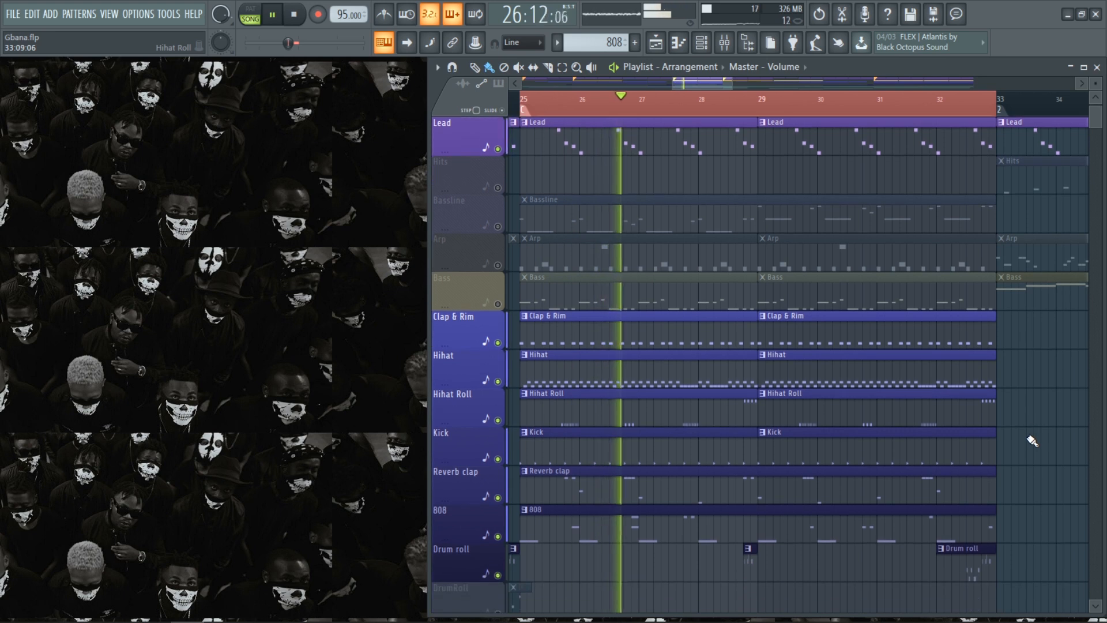
pyautogui.scroll(-1, 1032, 443)
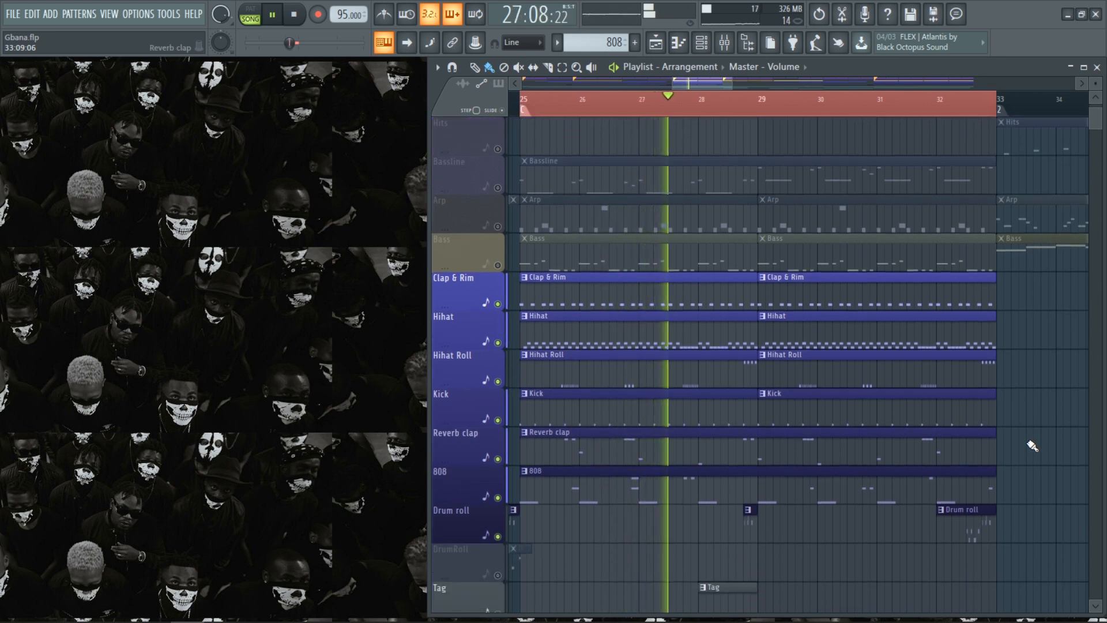
pyautogui.scroll(-1, 1032, 447)
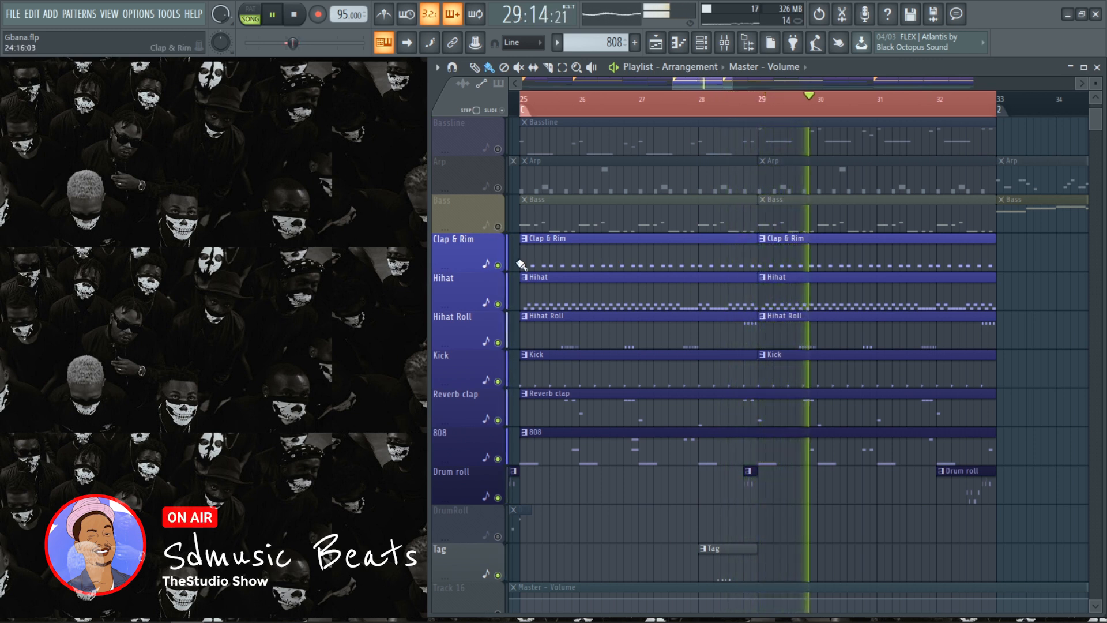
pyautogui.scroll(-1, 516, 257)
pyautogui.scroll(3, 519, 265)
pyautogui.scroll(1, 519, 277)
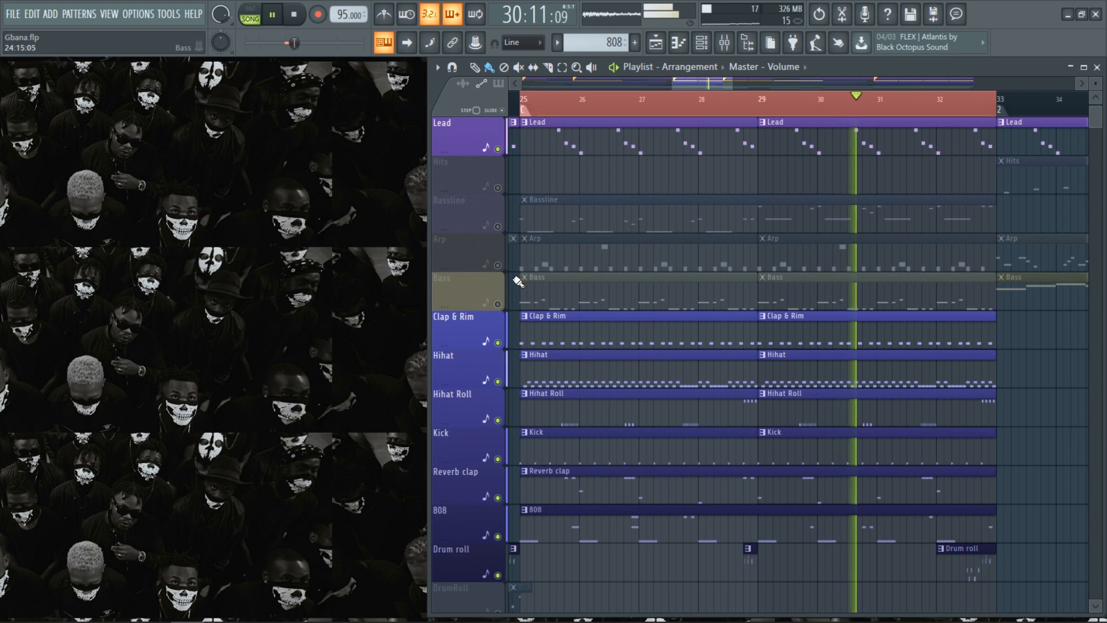
pyautogui.click(498, 304)
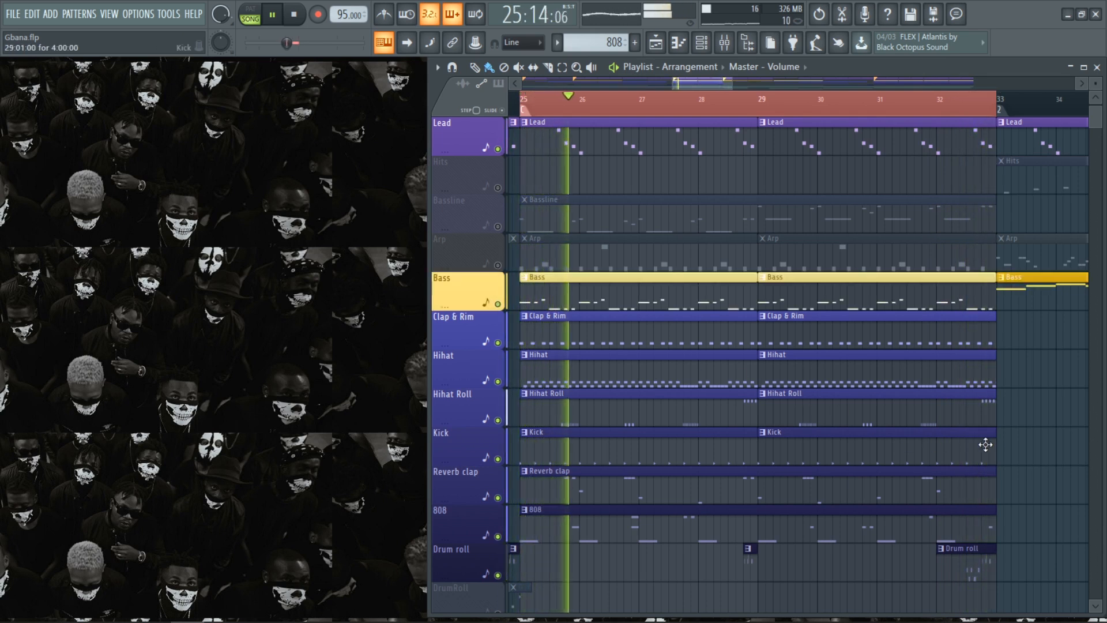
# Unmute the Bassline track between the Hits and Arp tracks
pyautogui.scroll(1, 1067, 454)
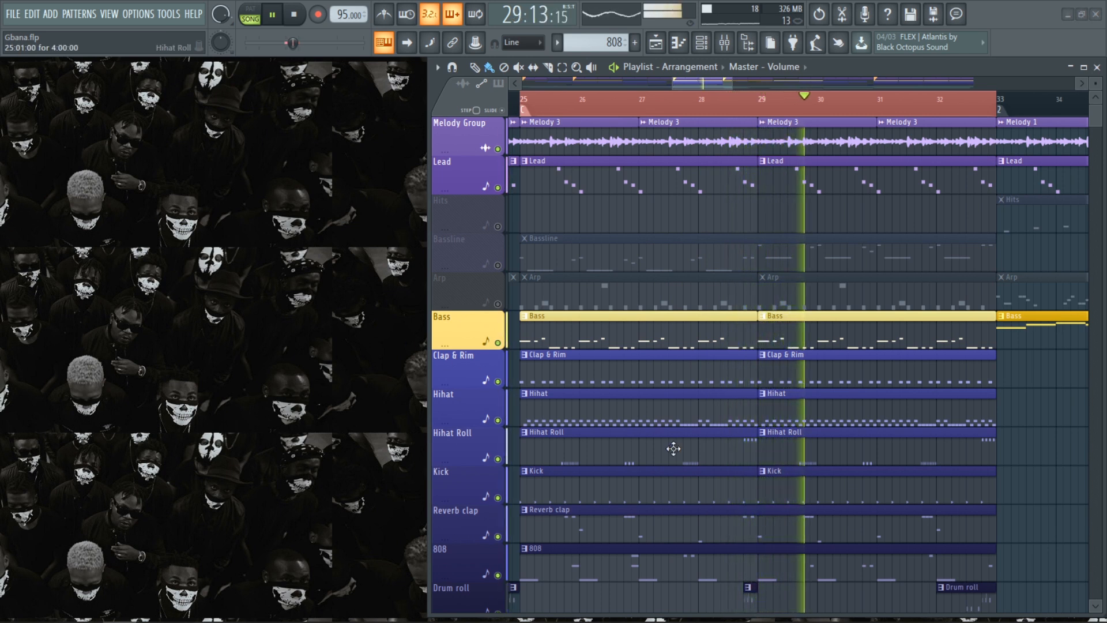
pyautogui.scroll(-3, 1059, 466)
pyautogui.scroll(-3, 1059, 466)
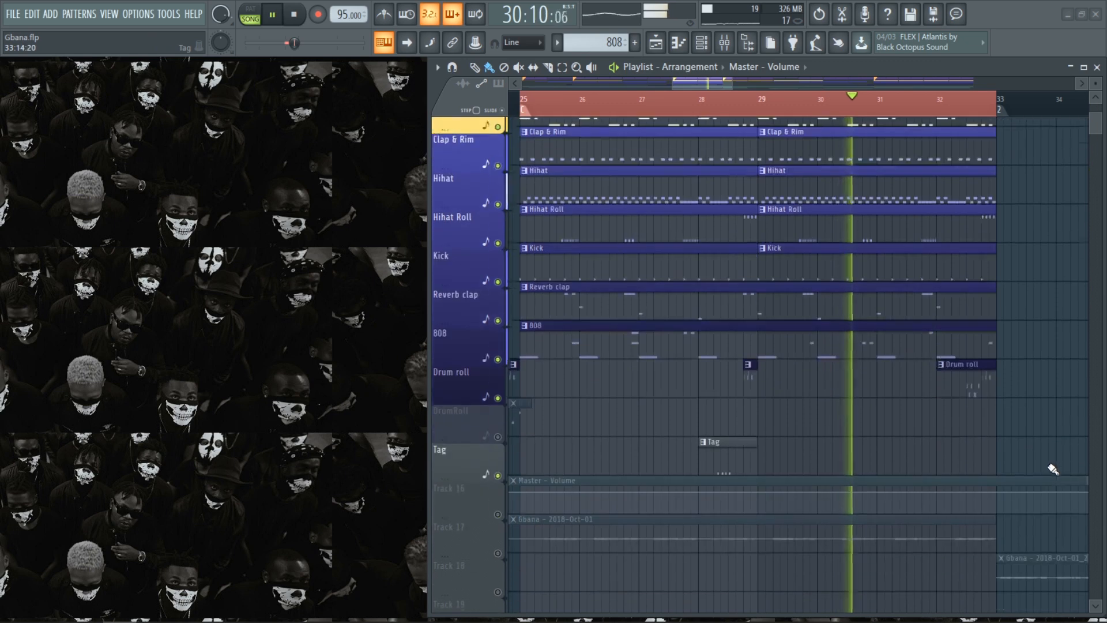
pyautogui.scroll(6, 1056, 469)
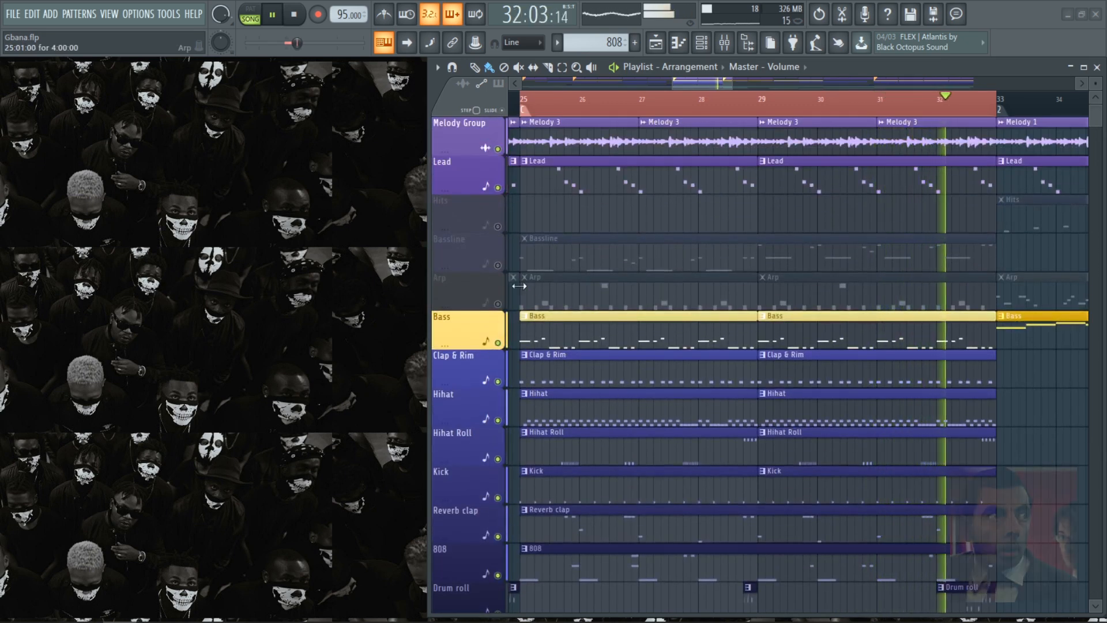
pyautogui.click(499, 266)
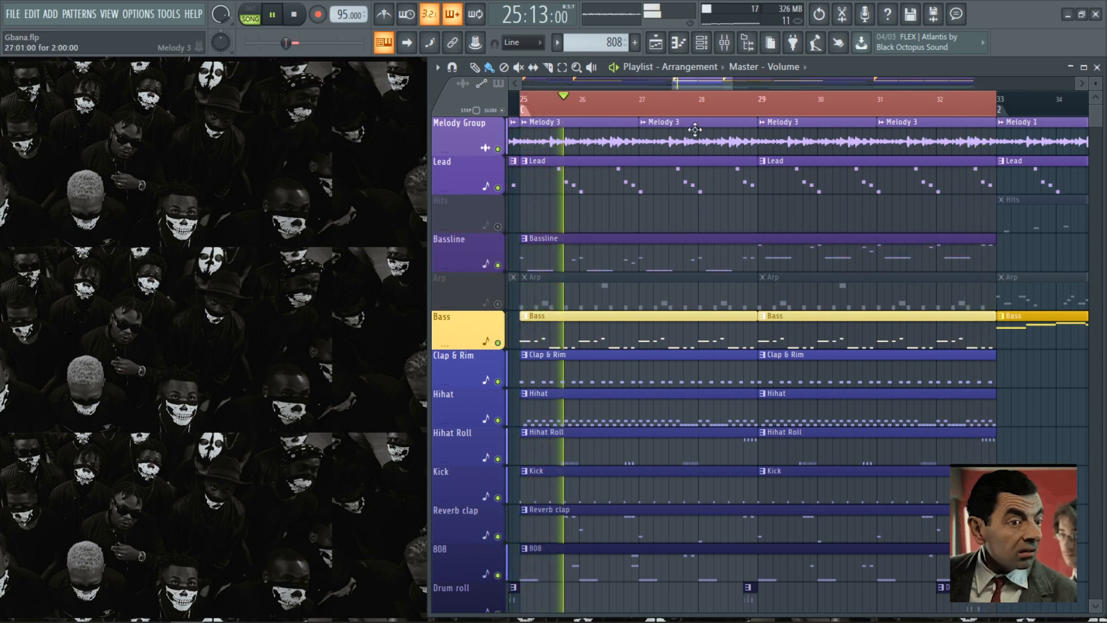
# Open the mixer, select the Master track, and bring the playlist back in front
pyautogui.click(725, 46)
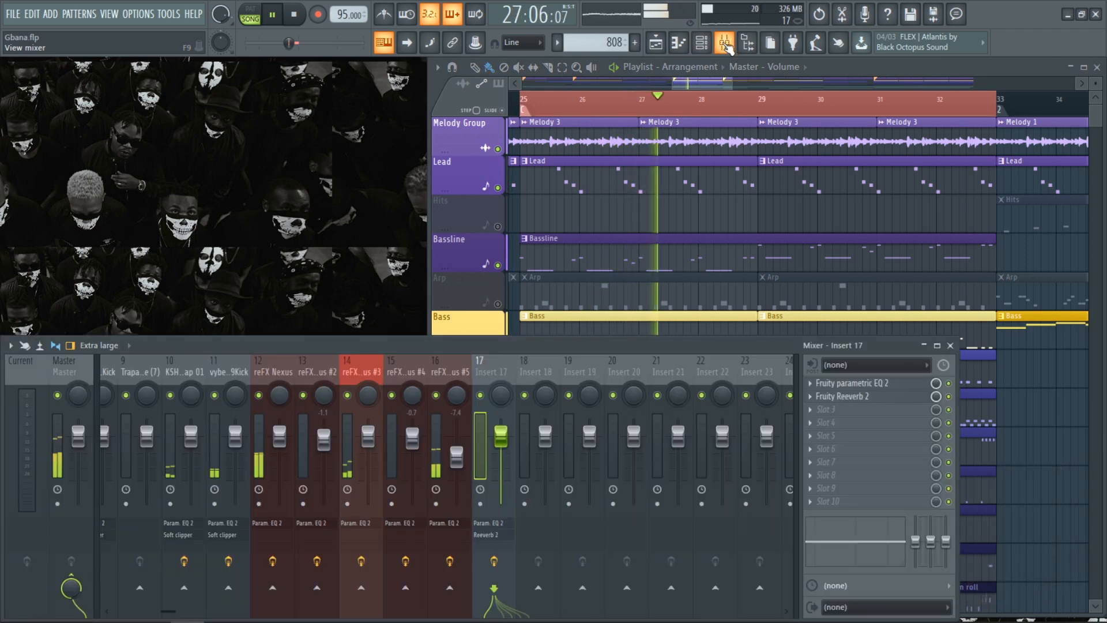
pyautogui.click(61, 439)
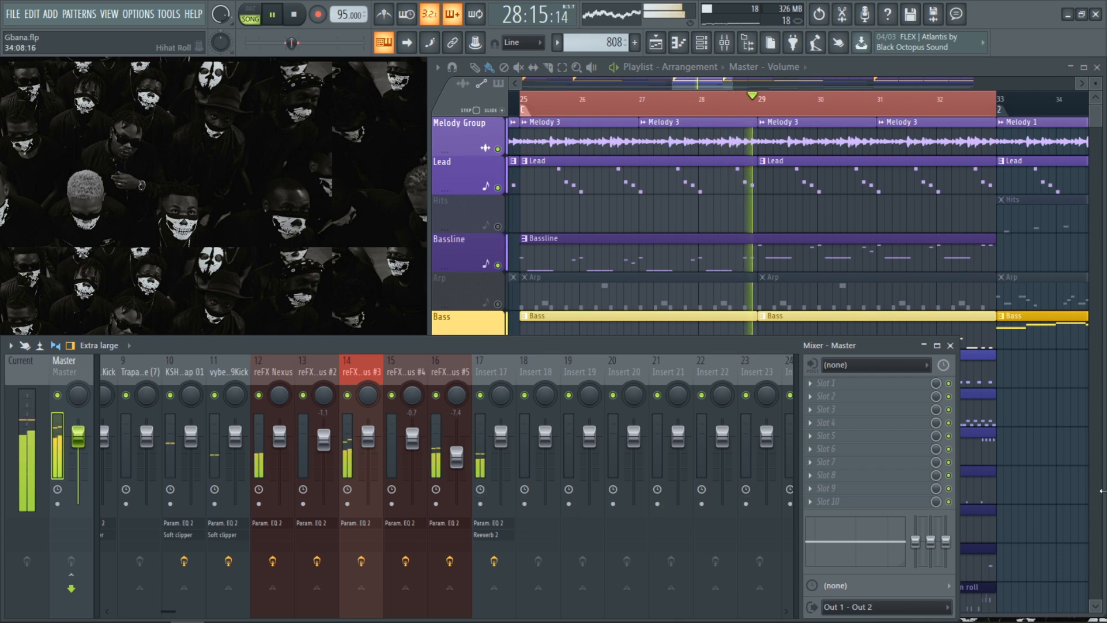
pyautogui.click(1061, 458)
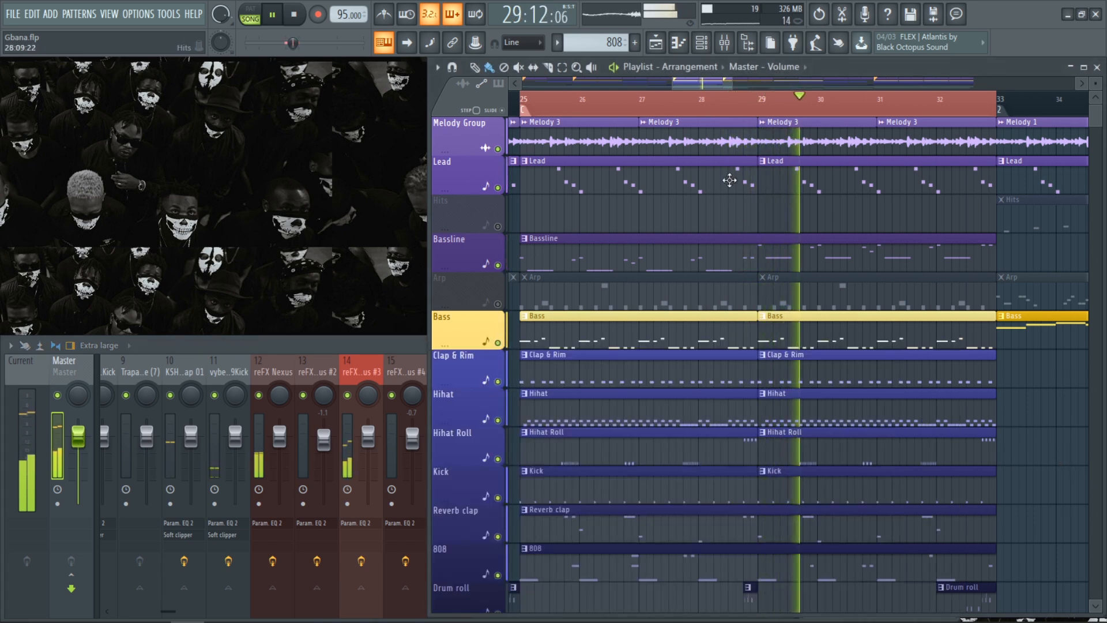
# Open the channel rack and arrange it above the mixer, with the playlist in front of both
pyautogui.click(702, 46)
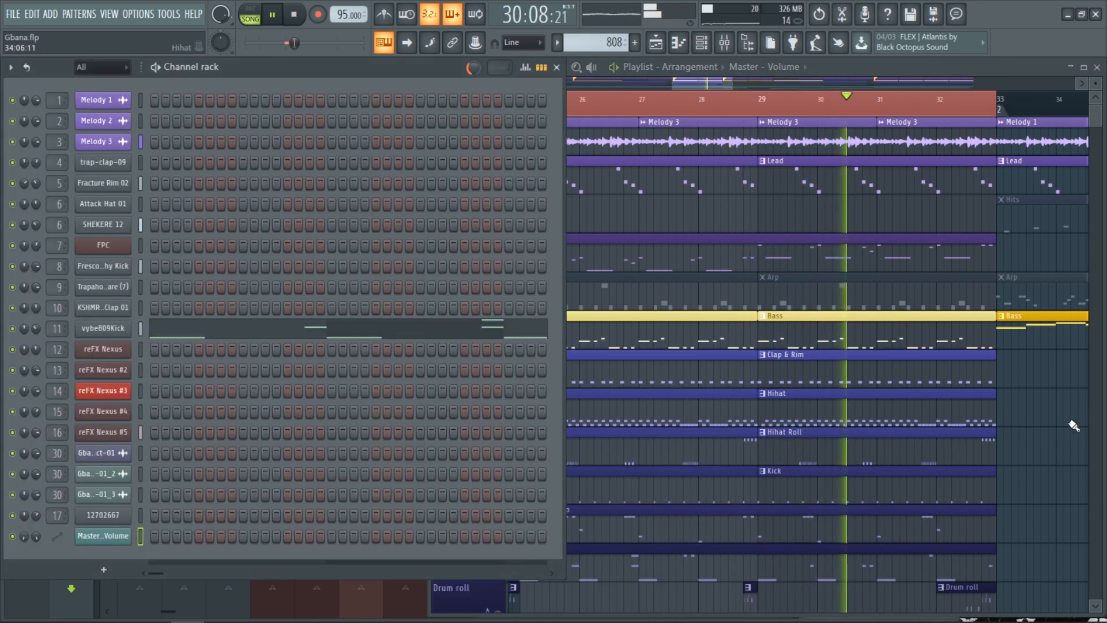
pyautogui.click(29, 608)
pyautogui.click(1047, 431)
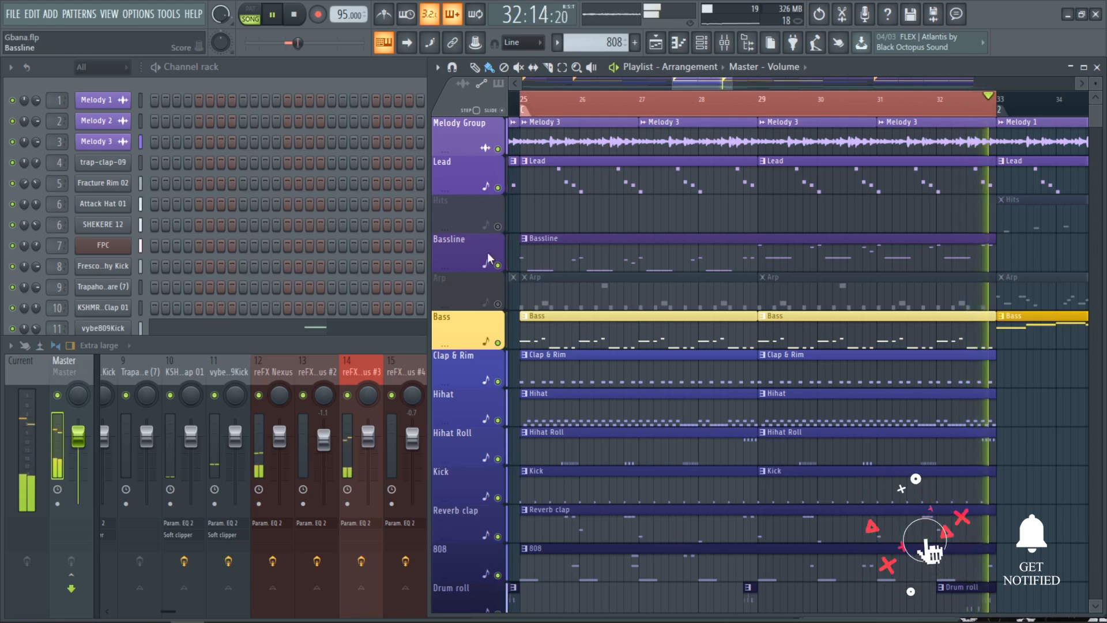
# Unmute the Arp track between Bassline and Bass
pyautogui.scroll(-4, 493, 316)
pyautogui.scroll(-4, 493, 316)
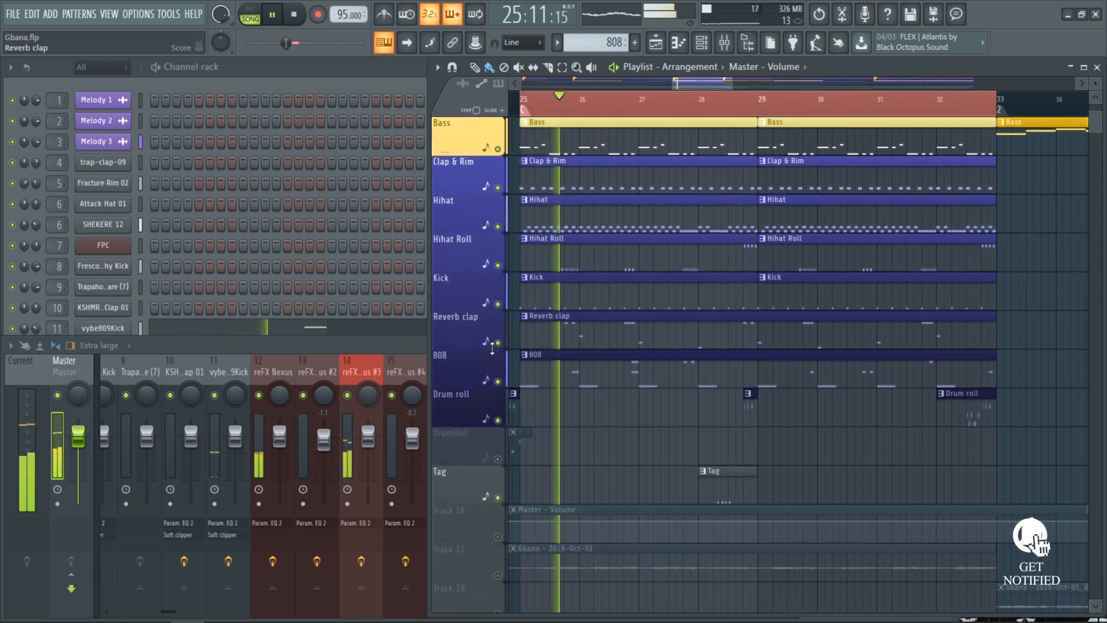
pyautogui.scroll(2, 492, 349)
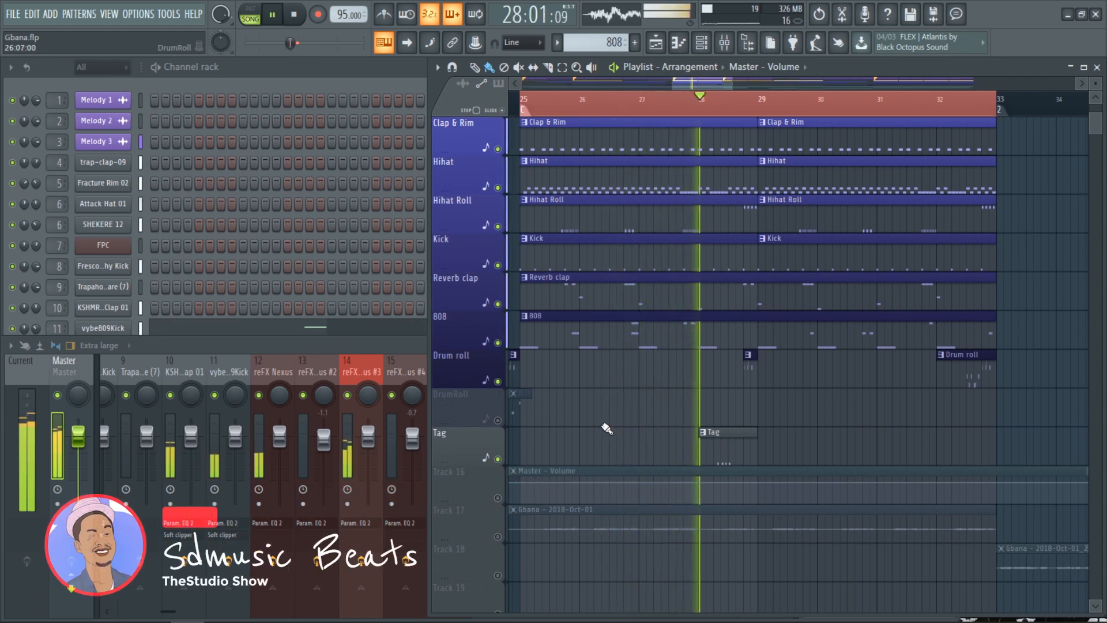
pyautogui.scroll(6, 516, 332)
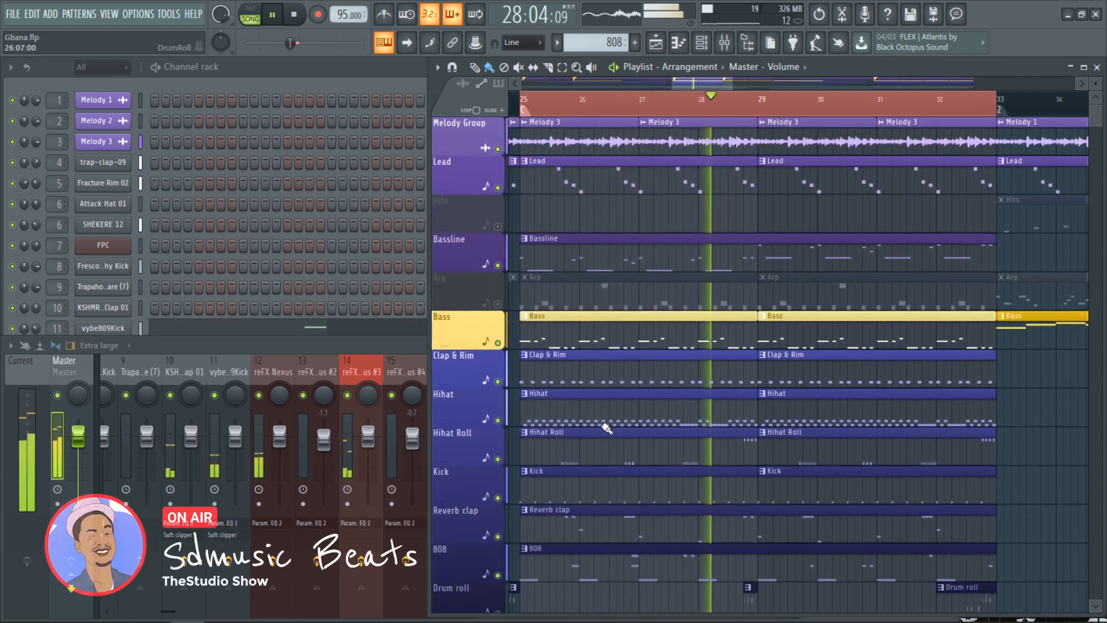
pyautogui.click(498, 304)
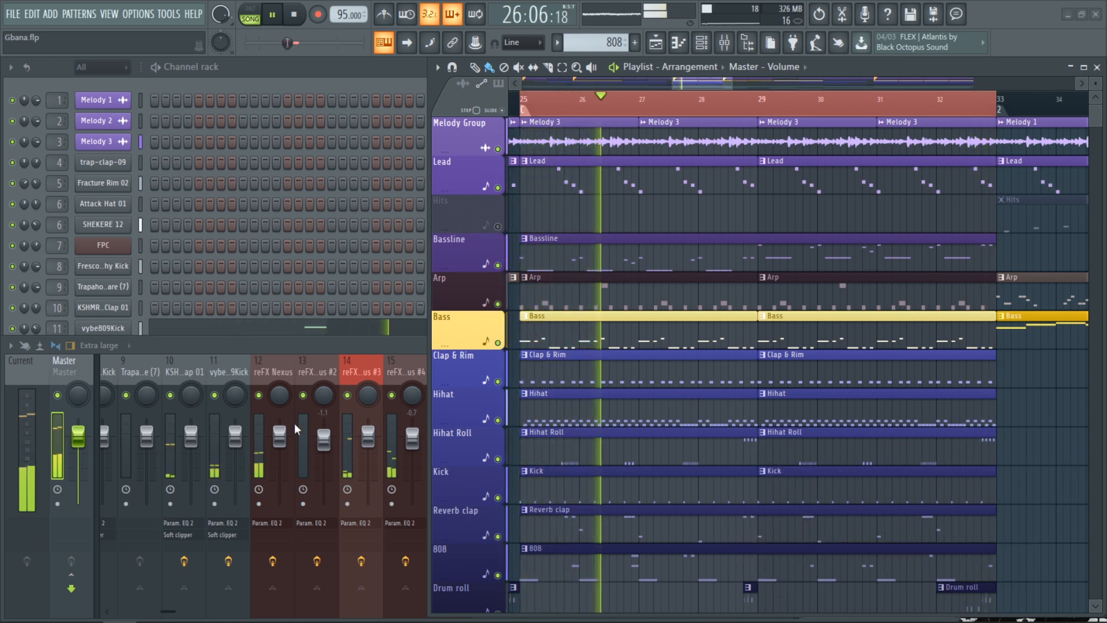
# Unmute the DrumRoll track between Drum roll and Tag, and review the arrangement around the looped section
pyautogui.scroll(-2, 980, 548)
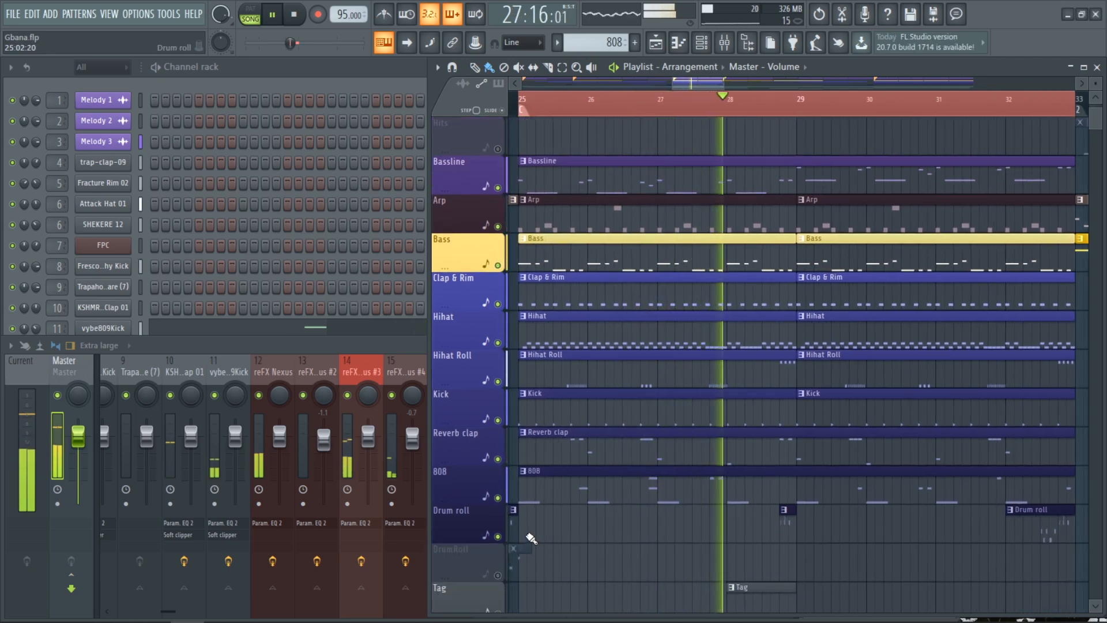
pyautogui.keyDown('ctrl'); pyautogui.scroll(1, 530, 538); pyautogui.keyUp('ctrl')
pyautogui.scroll(-2, 530, 538)
pyautogui.keyDown('alt'); pyautogui.scroll(-3, 531, 537); pyautogui.keyUp('alt')
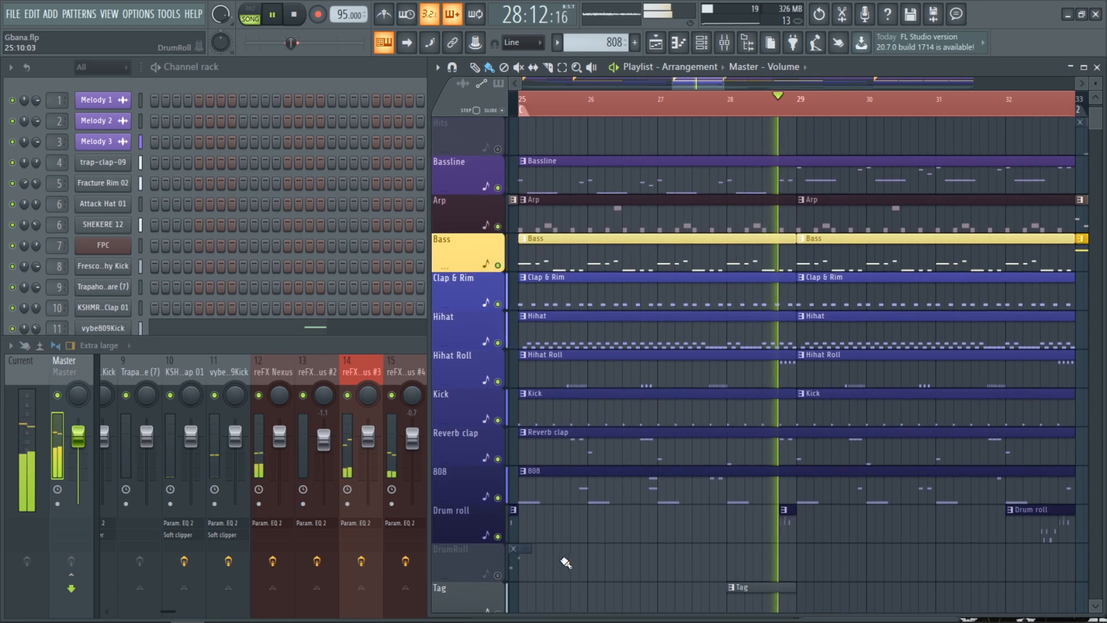
pyautogui.keyDown('ctrl'); pyautogui.scroll(-2, 567, 565); pyautogui.keyUp('ctrl')
pyautogui.keyDown('ctrl'); pyautogui.scroll(-2, 597, 558); pyautogui.keyUp('ctrl')
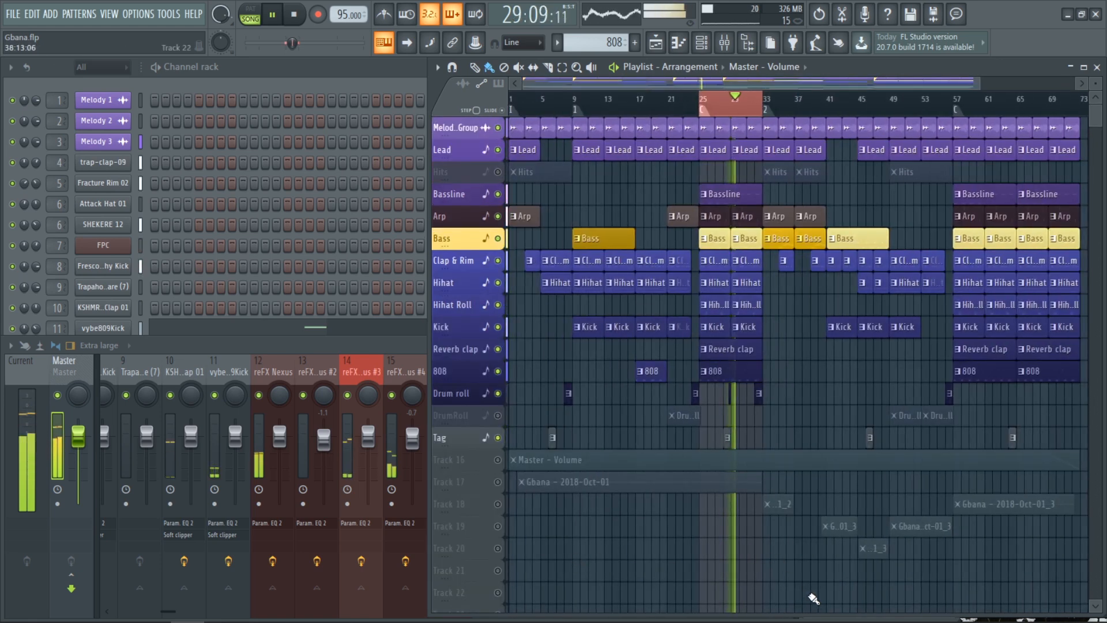
pyautogui.keyDown('ctrl'); pyautogui.scroll(1, 814, 599); pyautogui.keyUp('ctrl')
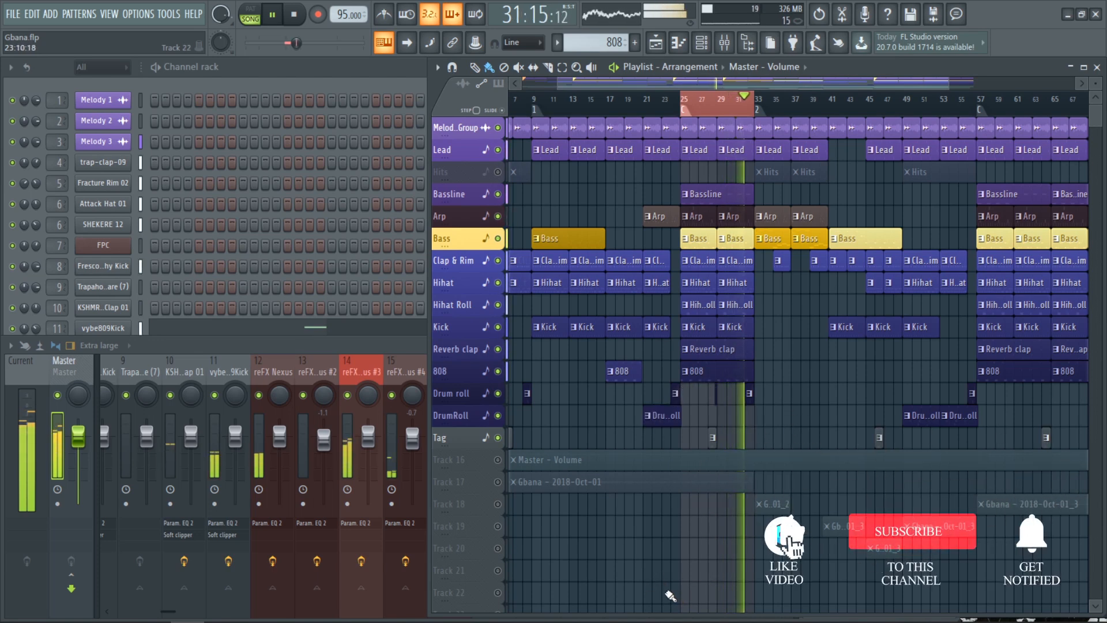
pyautogui.keyDown('ctrl'); pyautogui.scroll(3, 669, 591); pyautogui.keyUp('ctrl')
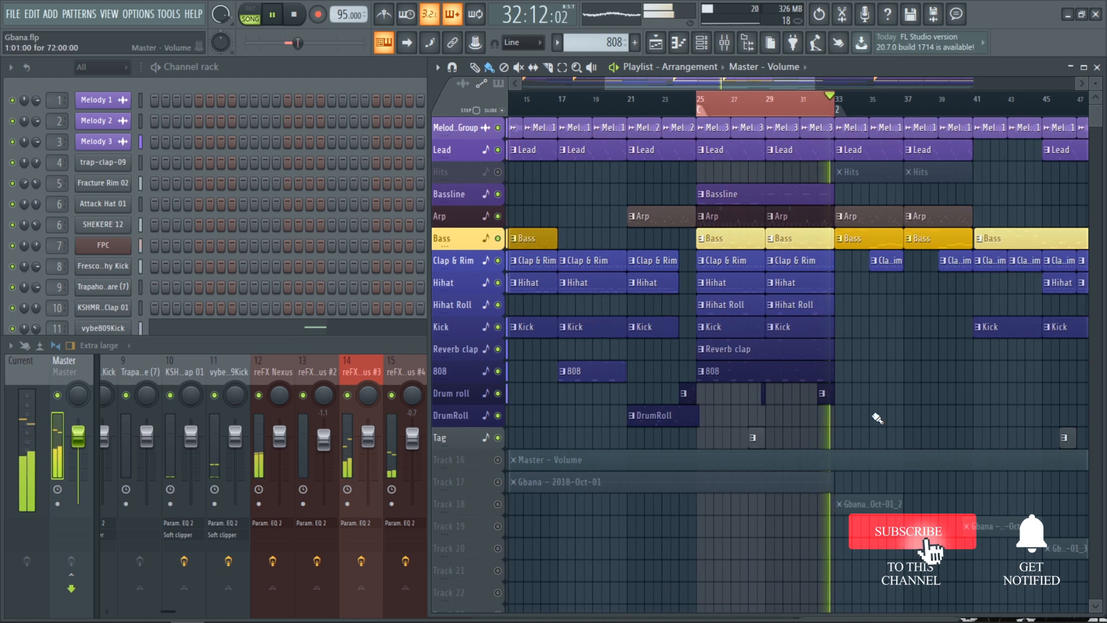
# Clear the loop selection over bars 25 to 33 and play the arrangement from bar 25 into the following section
pyautogui.rightClick(770, 107)
pyautogui.press('space')
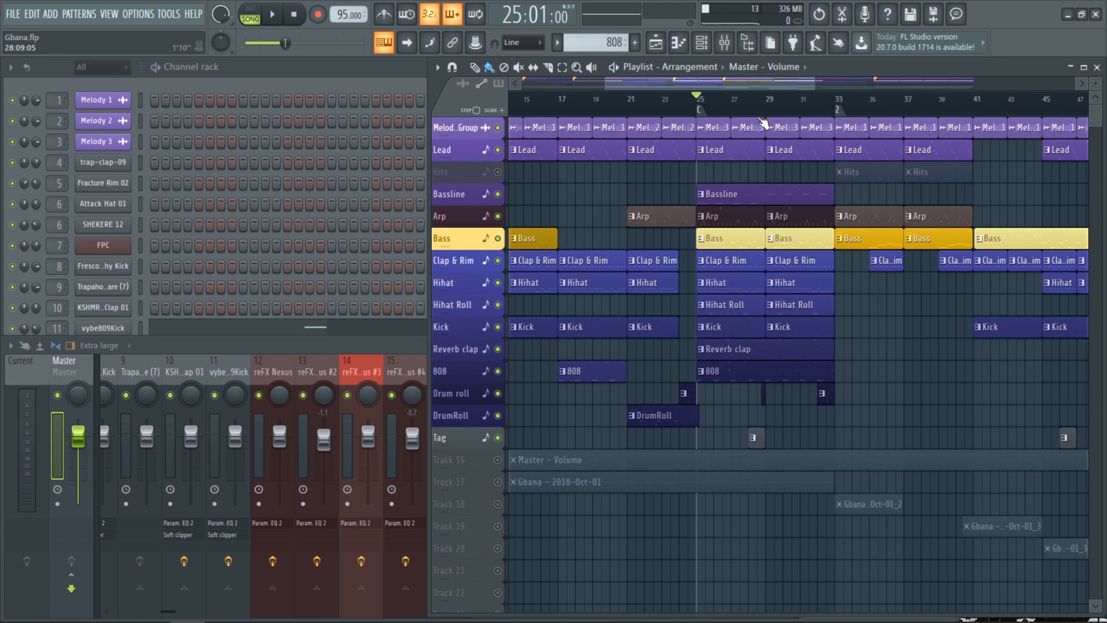
pyautogui.press('space')
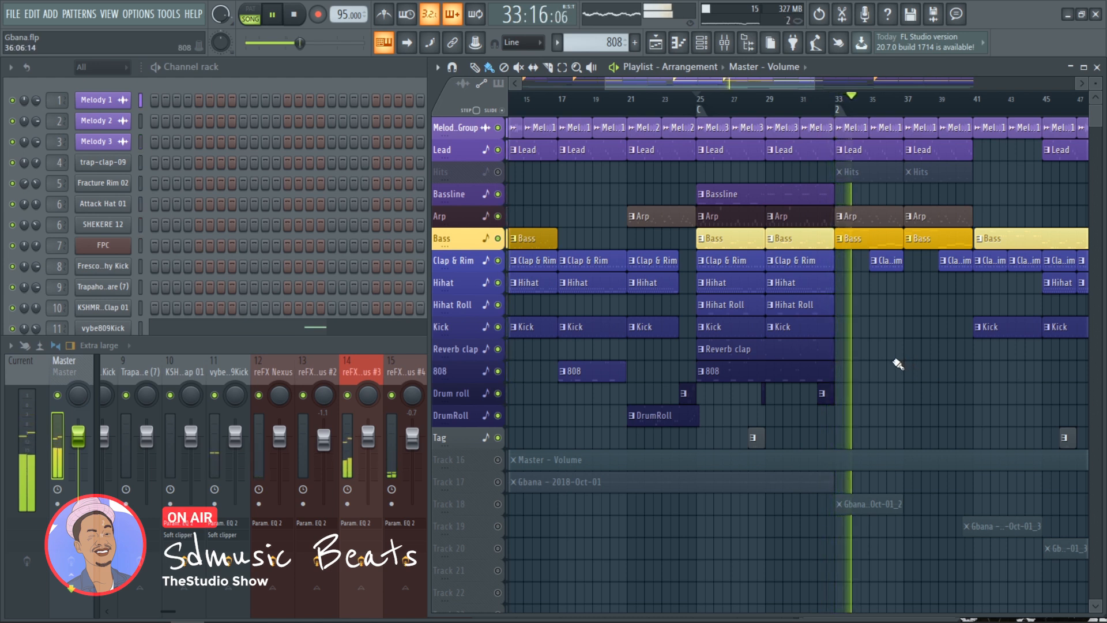
pyautogui.press('space')
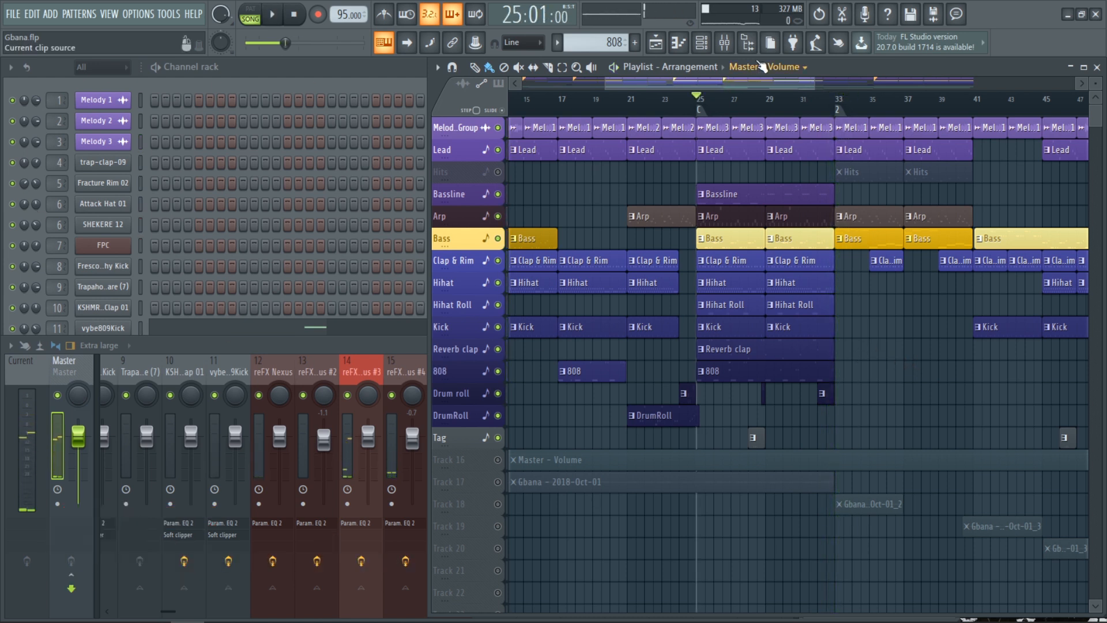
# Select the Clap & Rim pattern, close the playlist, and open the channel rack while the pattern plays on its own
pyautogui.click(1097, 68)
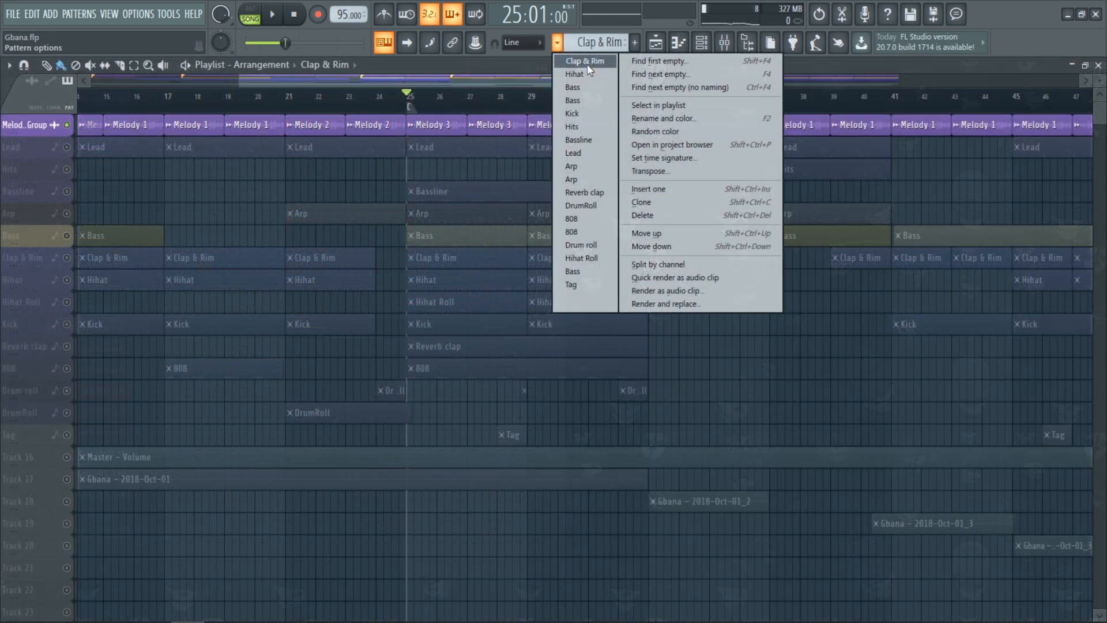
pyautogui.click(587, 64)
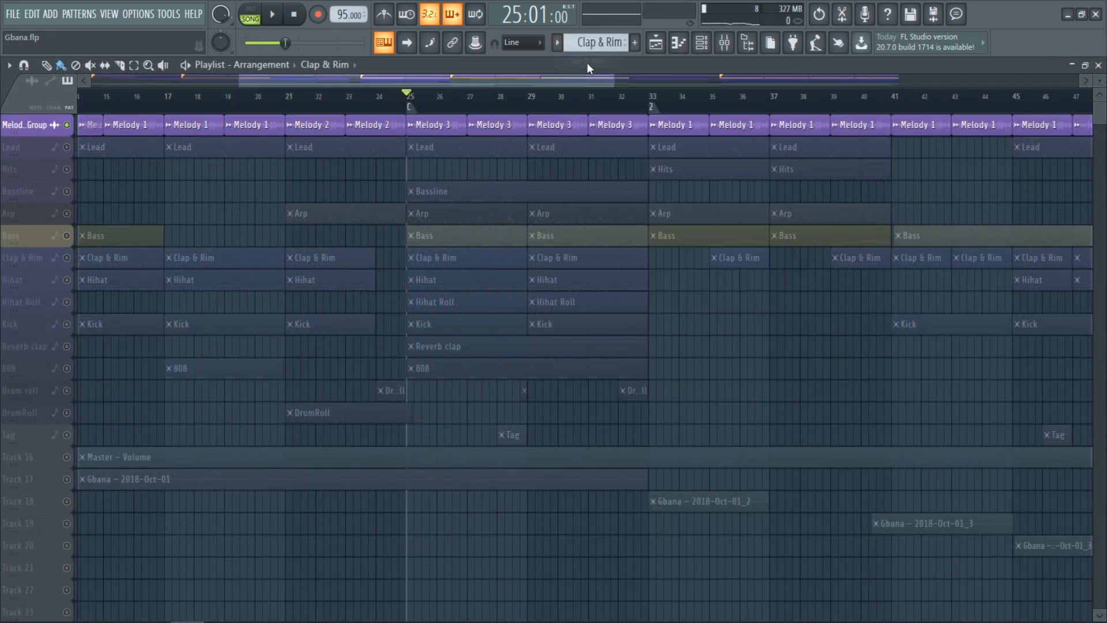
pyautogui.click(1098, 65)
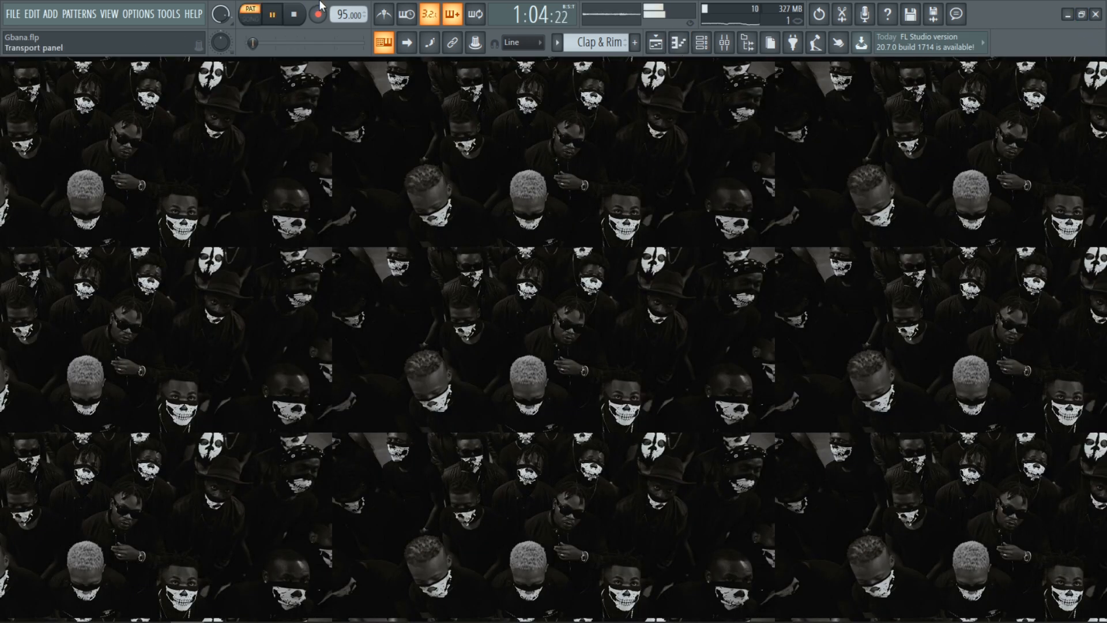
pyautogui.click(656, 42)
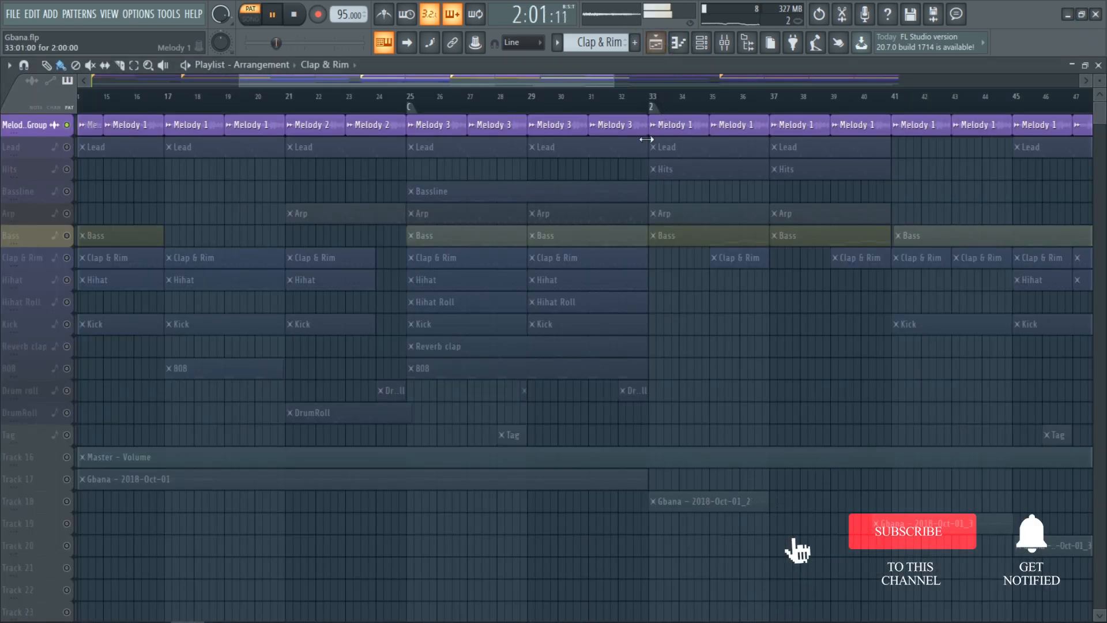
pyautogui.click(657, 45)
pyautogui.click(704, 44)
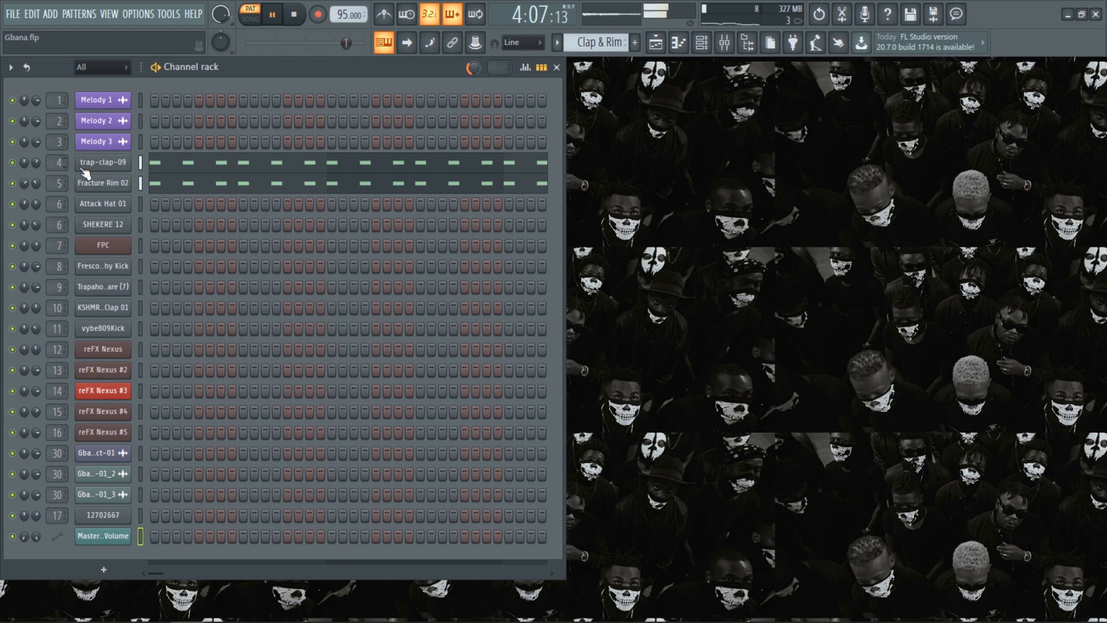
# Play the Hihat pattern while examining its SHEKERE 12 notes in the piano roll, and open the mixer
pyautogui.click(557, 42)
pyautogui.click(589, 75)
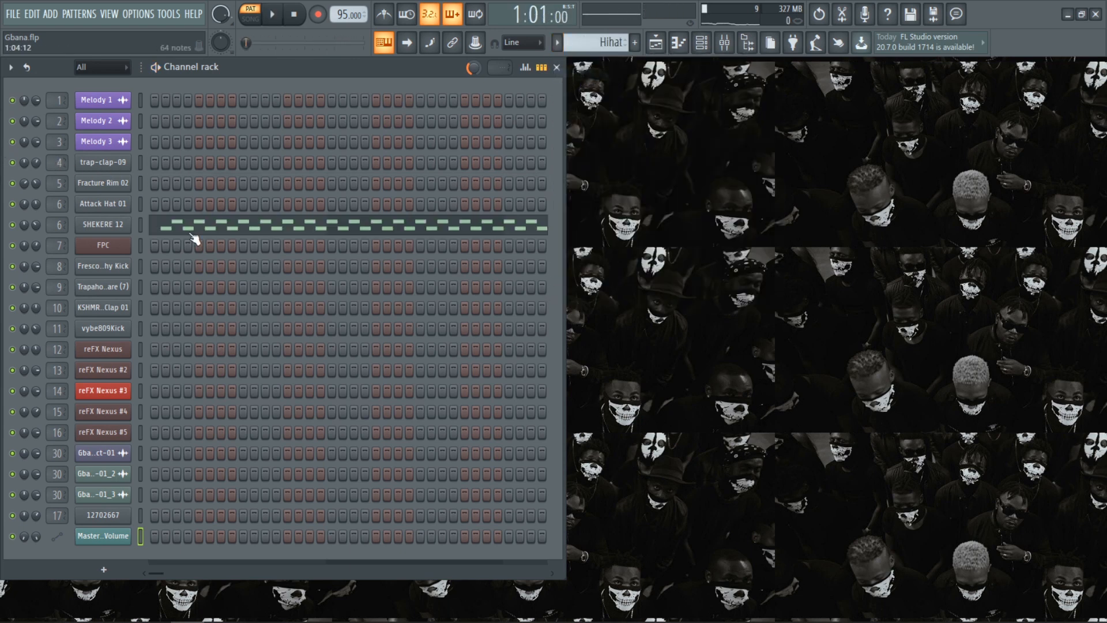
pyautogui.click(197, 231)
pyautogui.press('space')
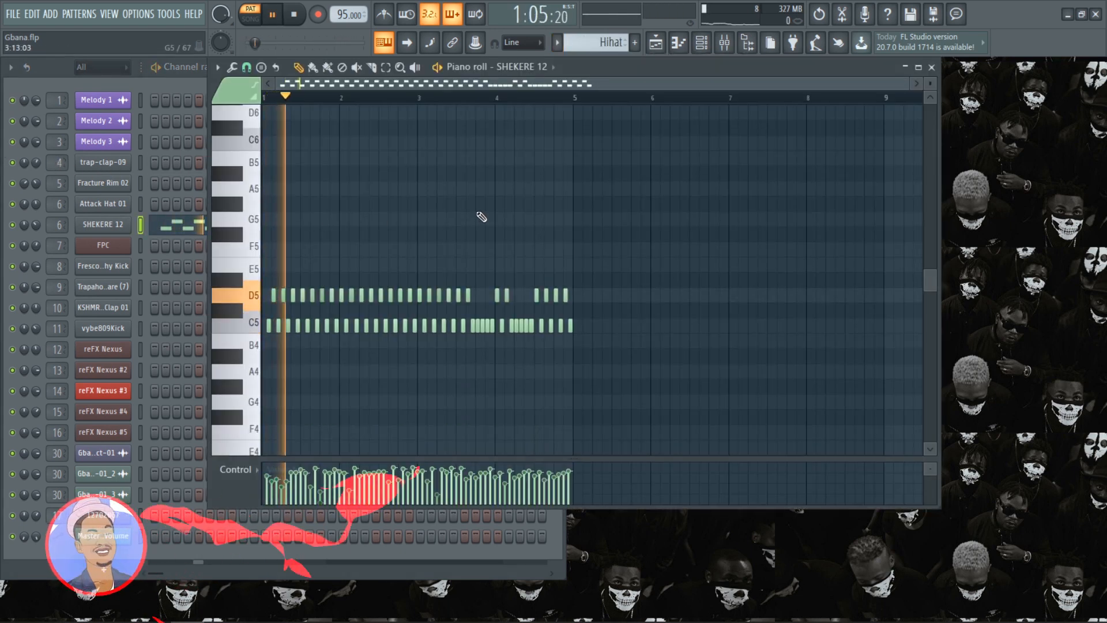
pyautogui.scroll(-2, 624, 209)
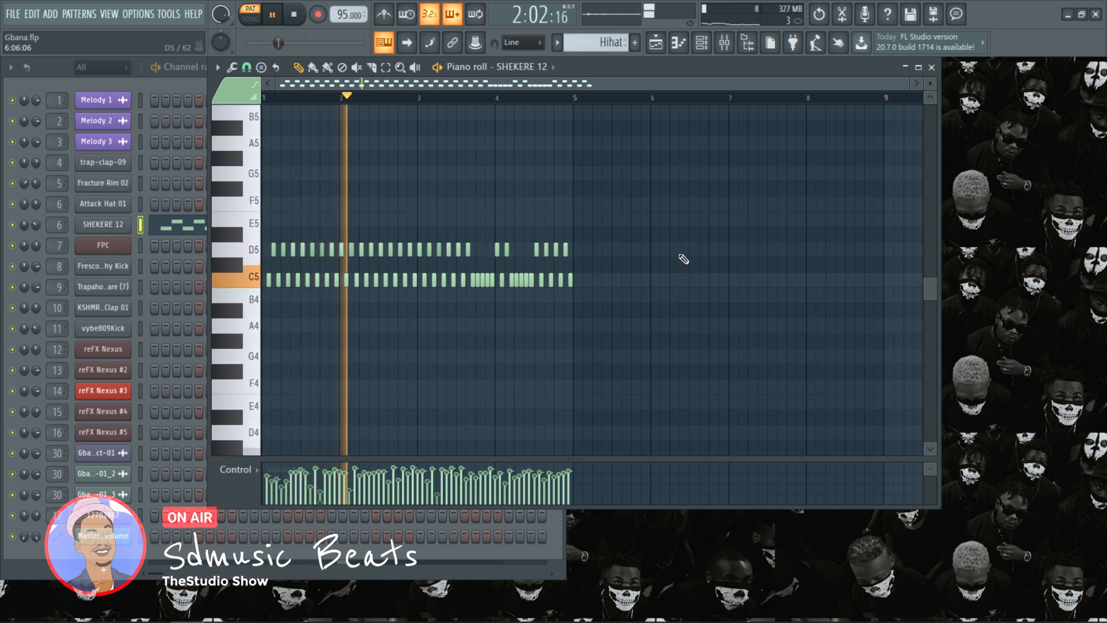
pyautogui.click(931, 67)
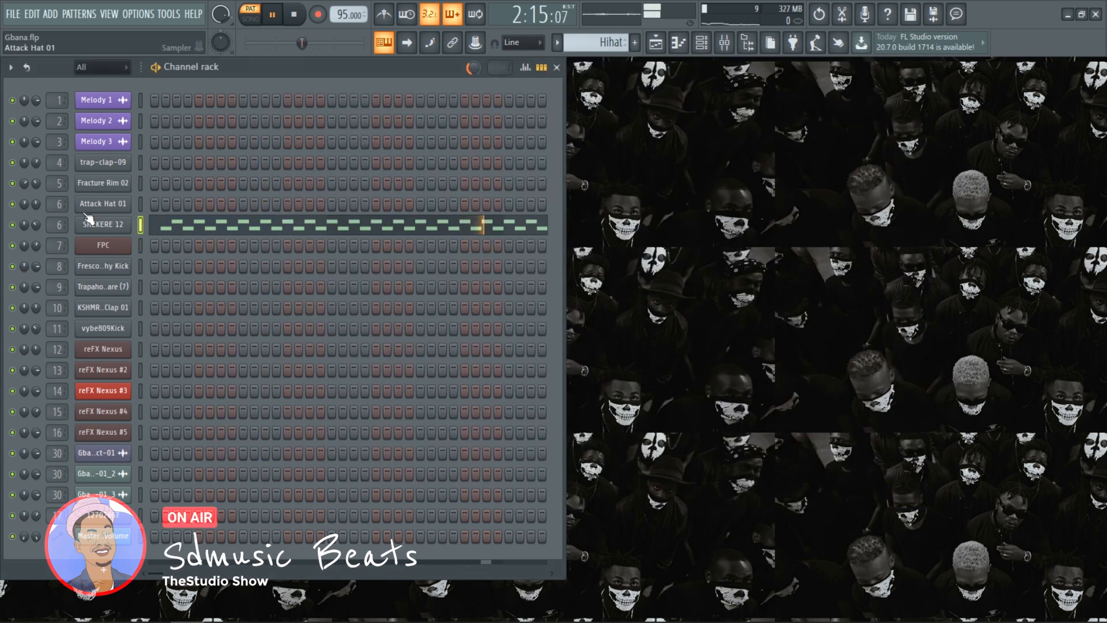
pyautogui.press('F9')
pyautogui.press('space')
# Select the first Bass pattern, play it, and check the preset used by its reFX Nexus instrument
pyautogui.click(557, 42)
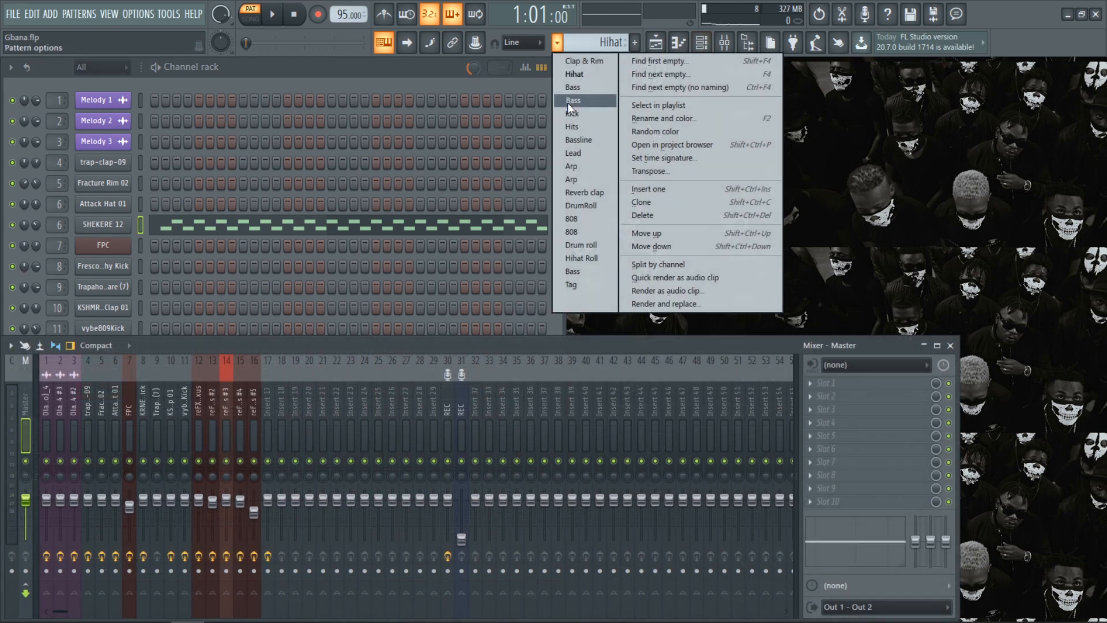
pyautogui.click(574, 87)
pyautogui.click(324, 77)
pyautogui.press('space')
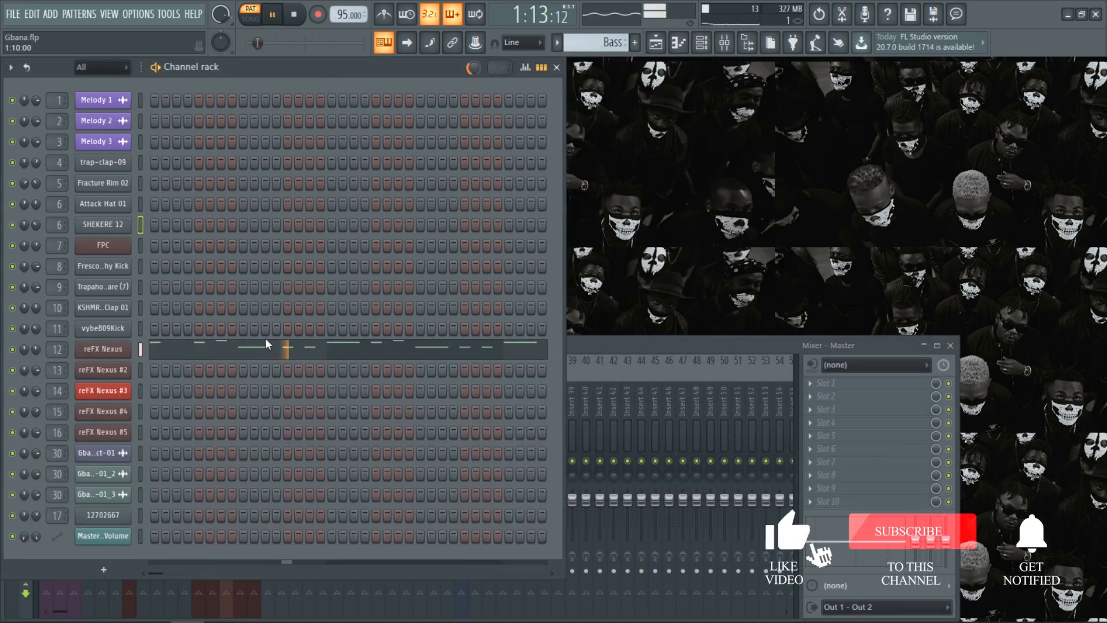
pyautogui.click(116, 349)
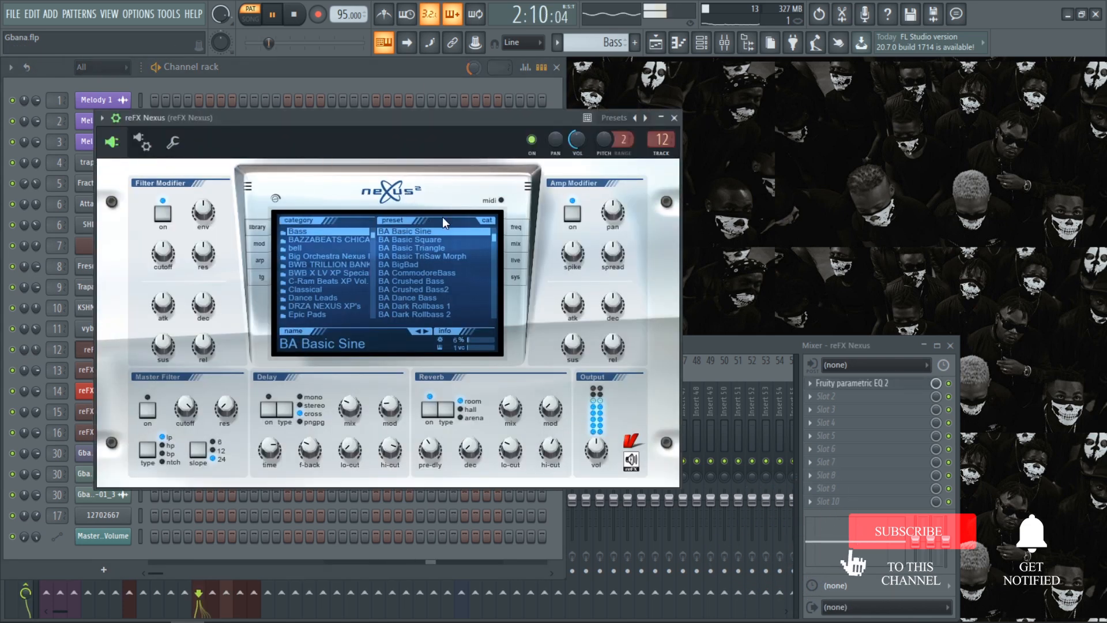
pyautogui.click(674, 117)
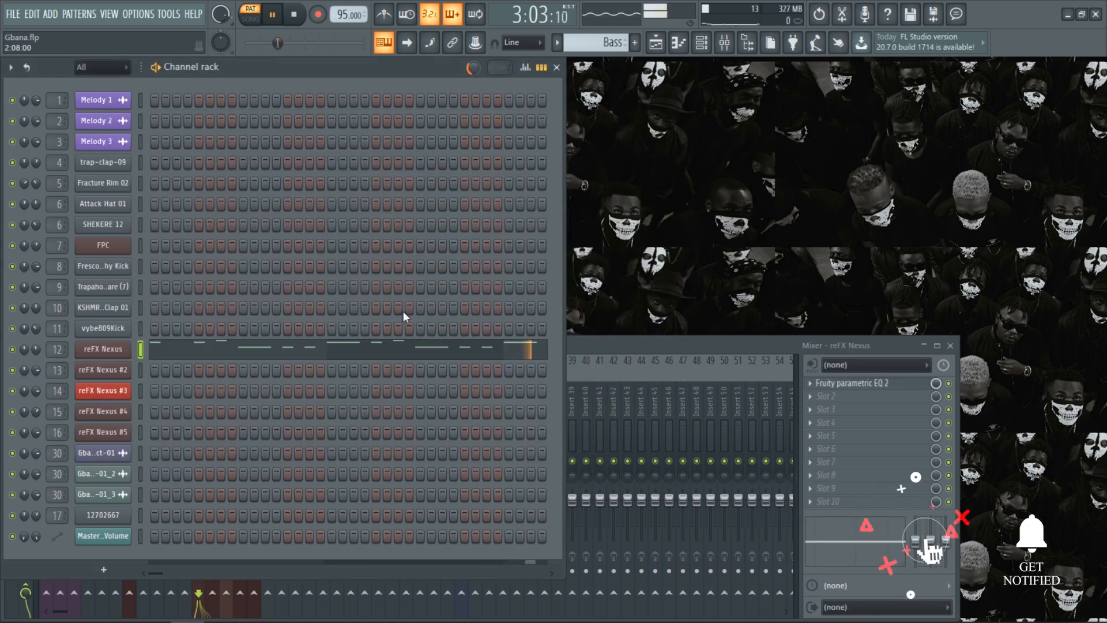
# Examine the first Bass pattern's reFX Nexus notes in the piano roll, and stop playback
pyautogui.click(370, 351)
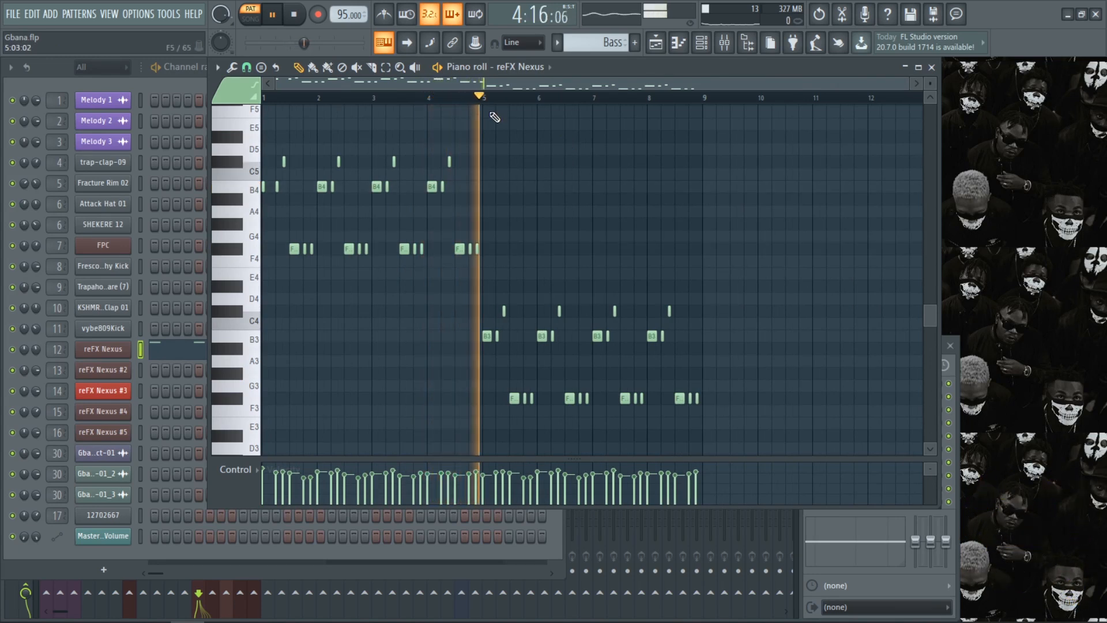
pyautogui.press('space')
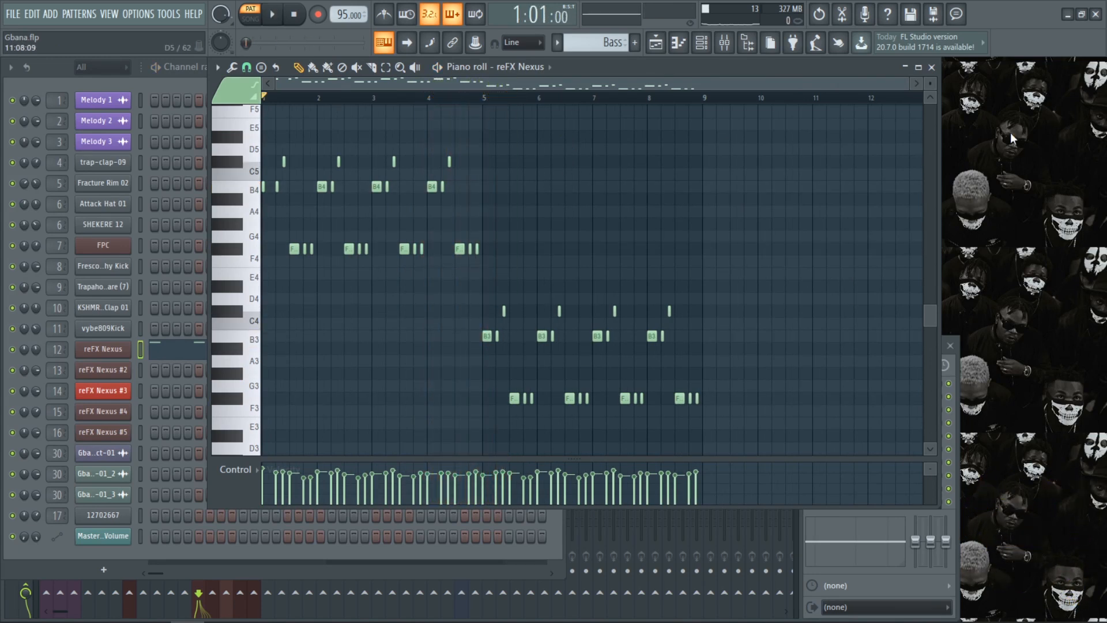
pyautogui.click(932, 67)
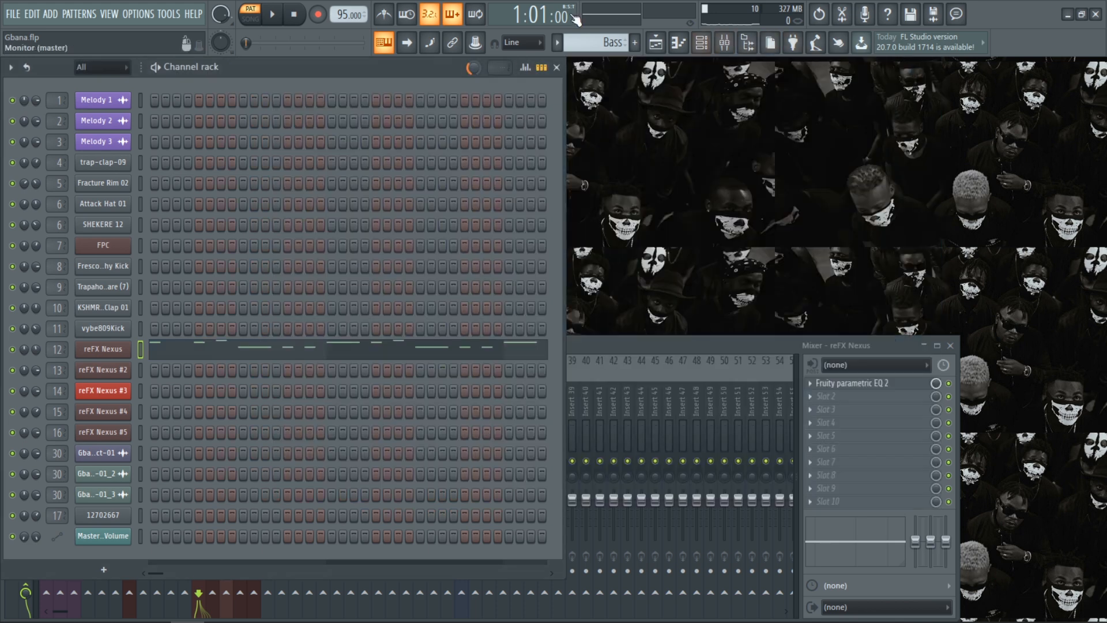
# Select the second Bass pattern and play its reFX Nexus notes in the piano roll, including the part from bar 5
pyautogui.click(557, 43)
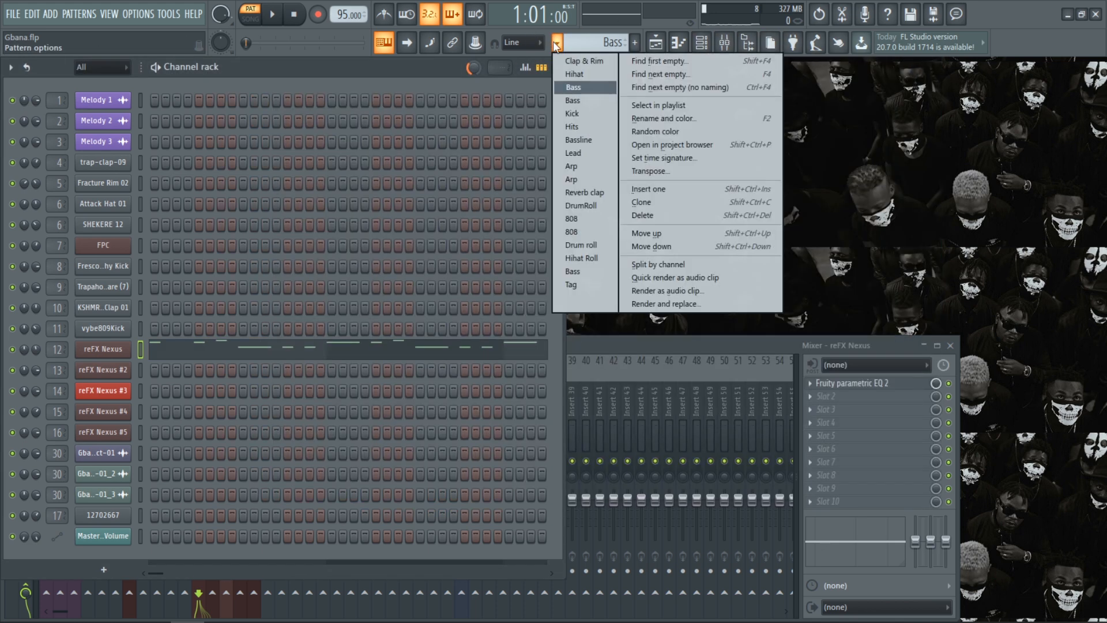
pyautogui.click(572, 99)
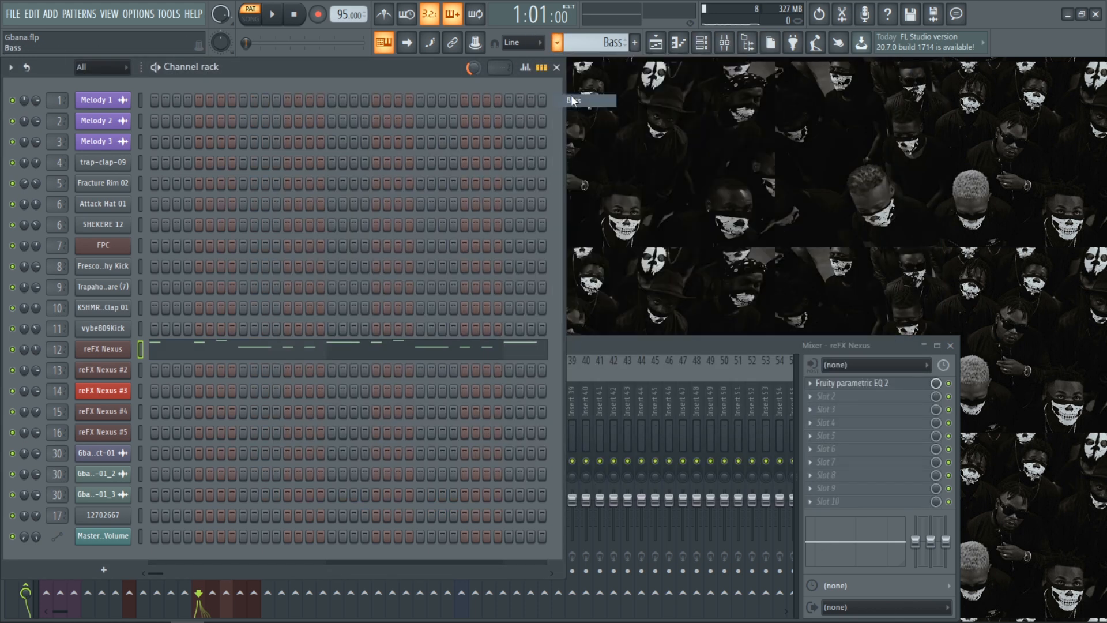
pyautogui.click(224, 351)
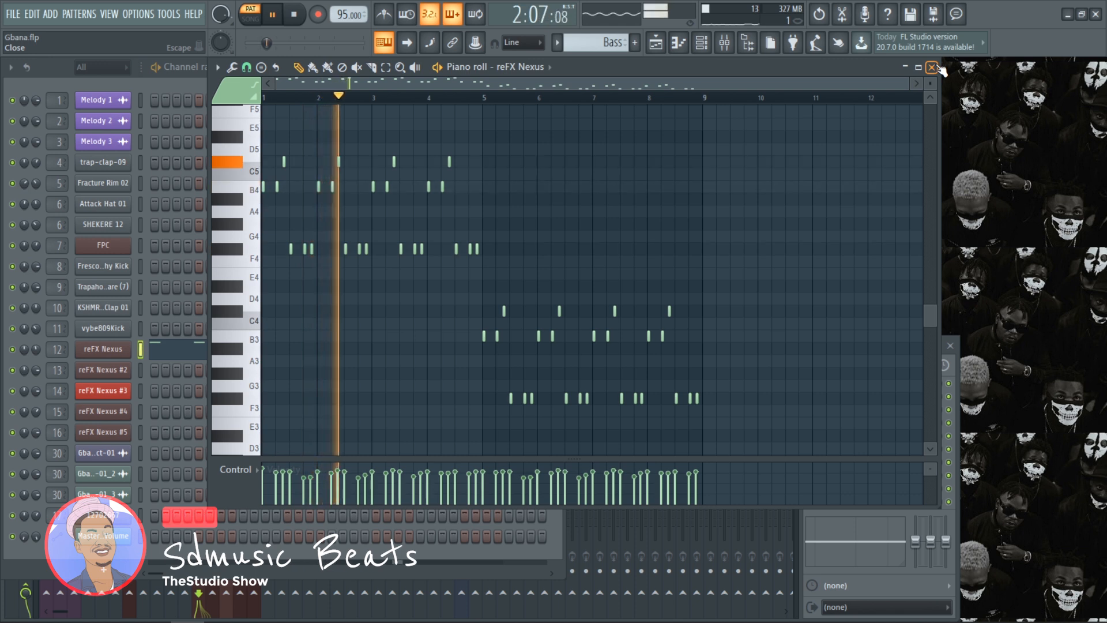
pyautogui.click(487, 93)
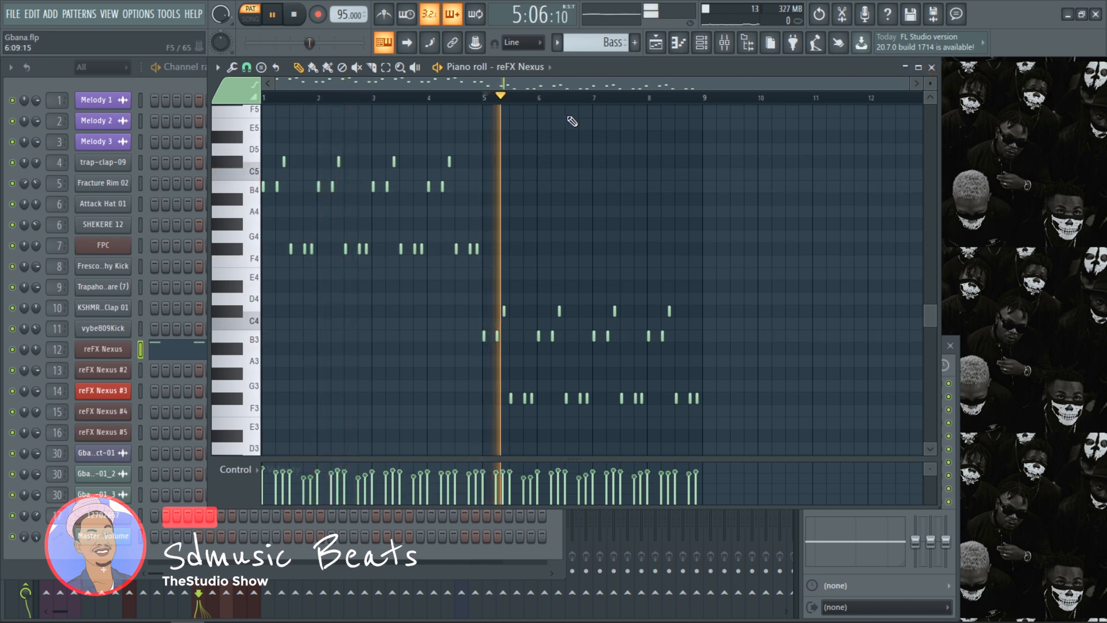
pyautogui.press('space')
pyautogui.click(932, 67)
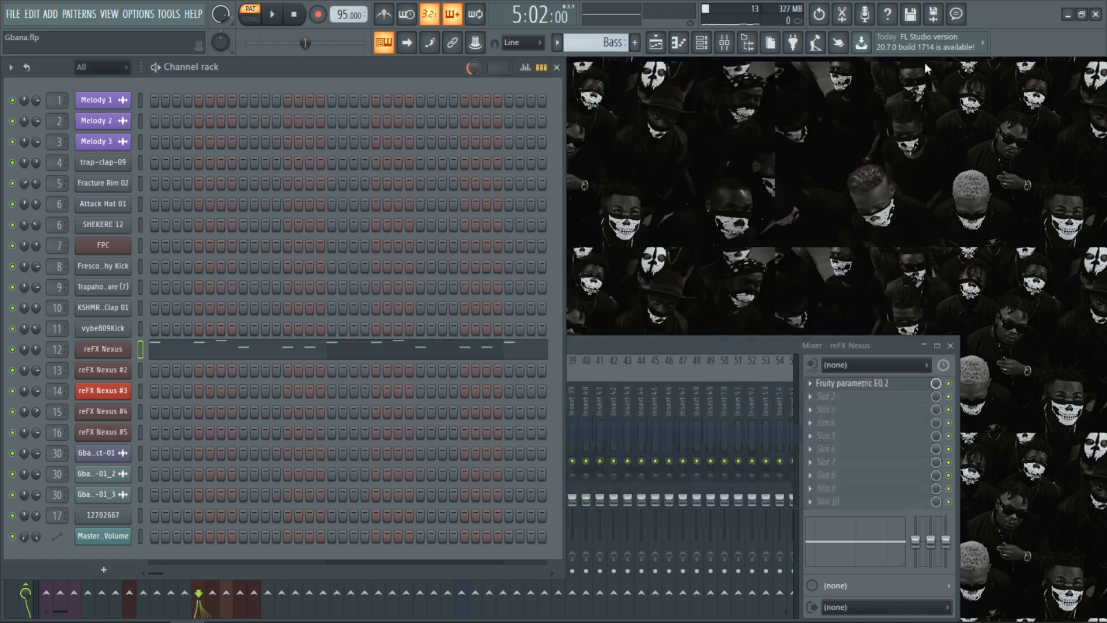
# Select the Hits pattern and play its reFX Nexus #2 notes in the piano roll, including the part from bar 5
pyautogui.click(558, 44)
pyautogui.click(571, 114)
pyautogui.press('space')
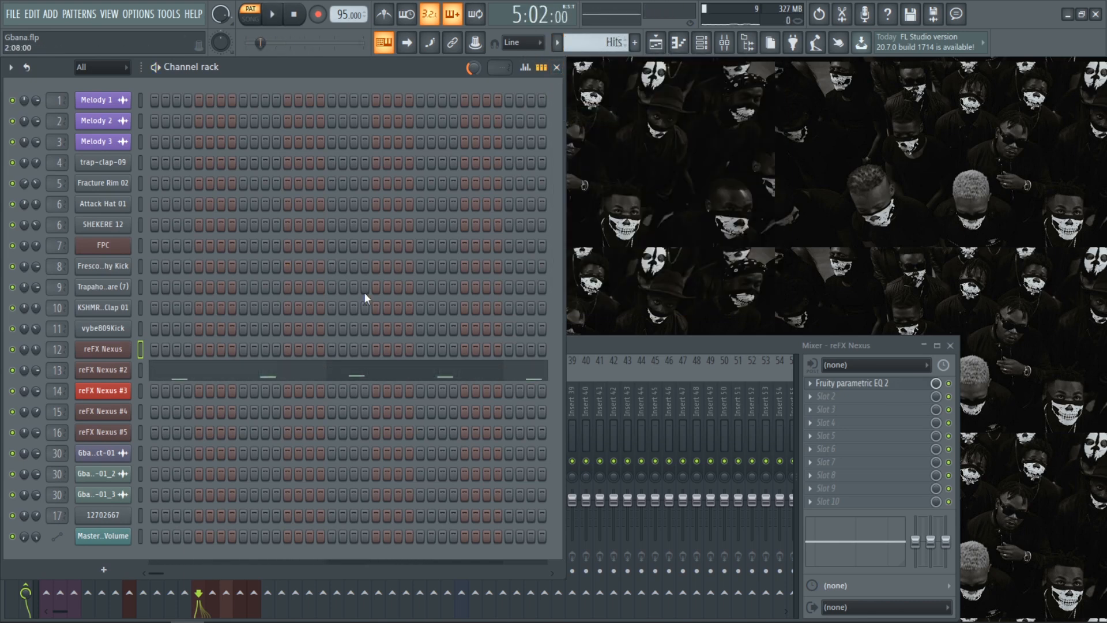
pyautogui.click(265, 370)
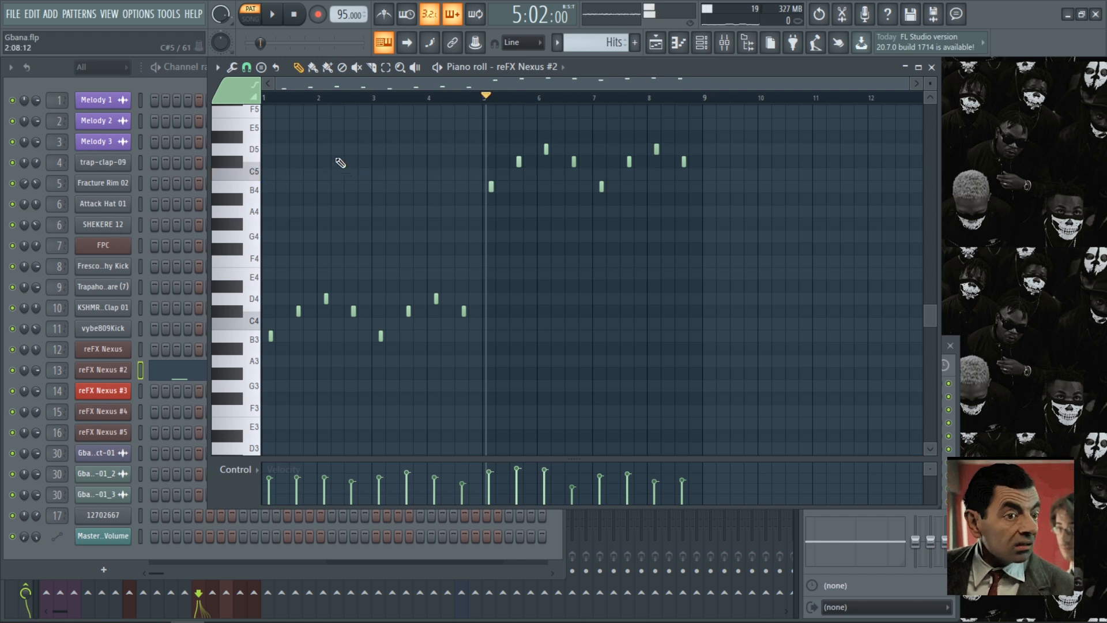
pyautogui.press('space')
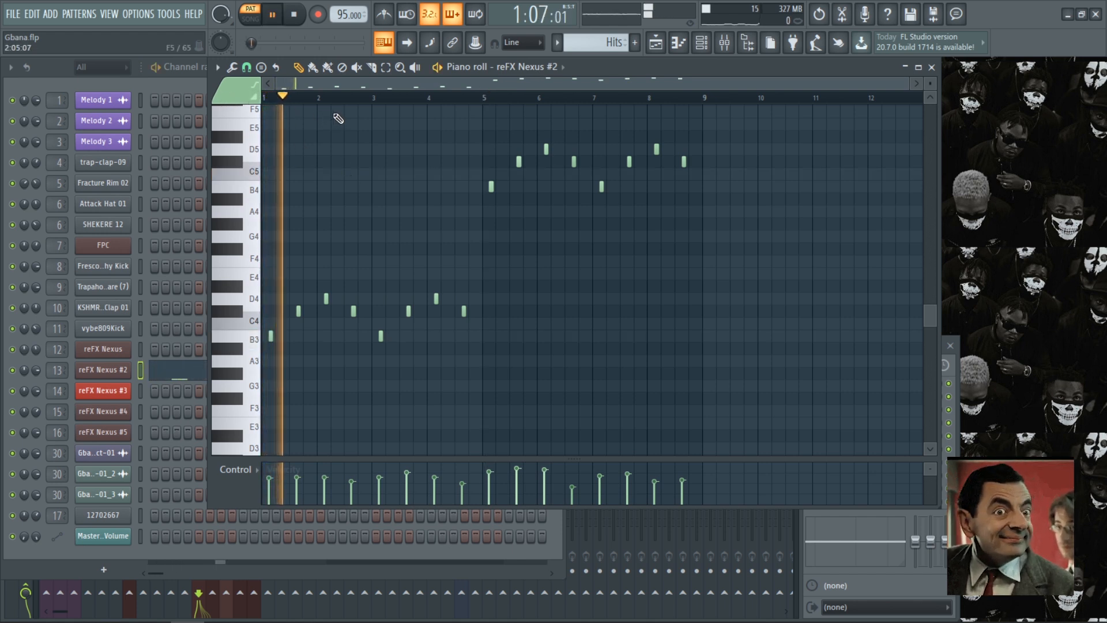
pyautogui.click(488, 98)
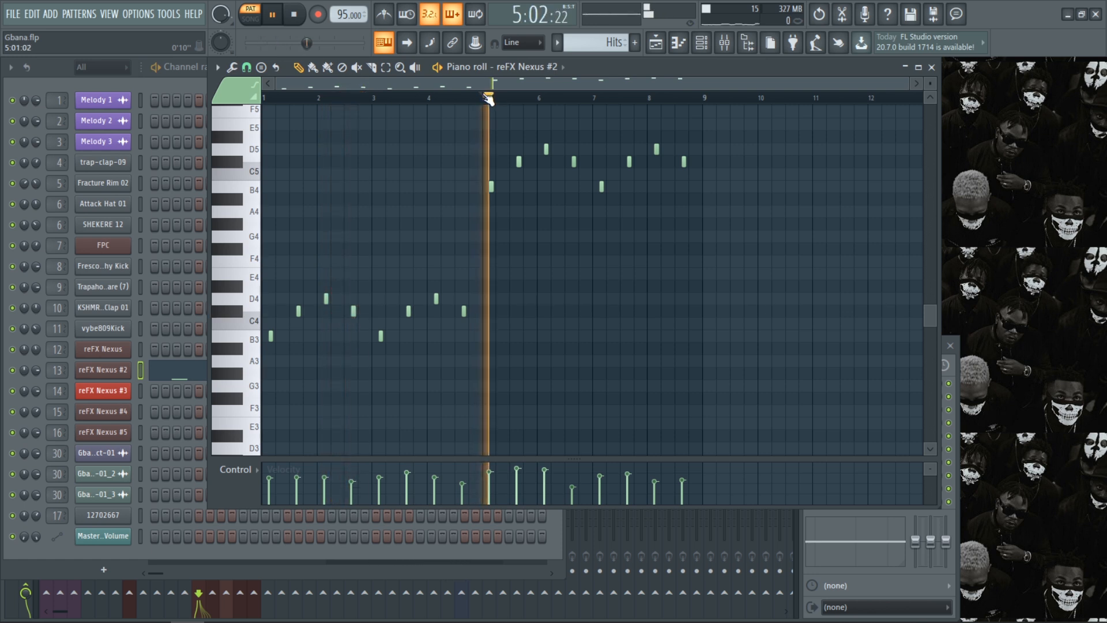
pyautogui.press('space')
pyautogui.click(935, 68)
# Select the Bassline pattern and play it on its own with the channel rack shown
pyautogui.click(557, 42)
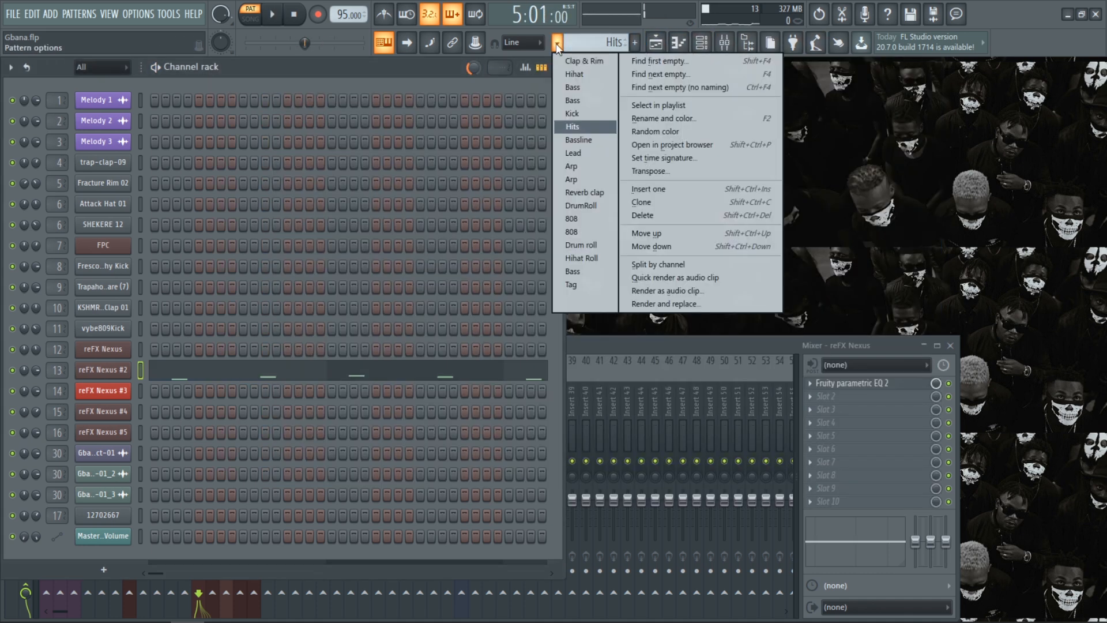
pyautogui.click(582, 140)
pyautogui.press('space')
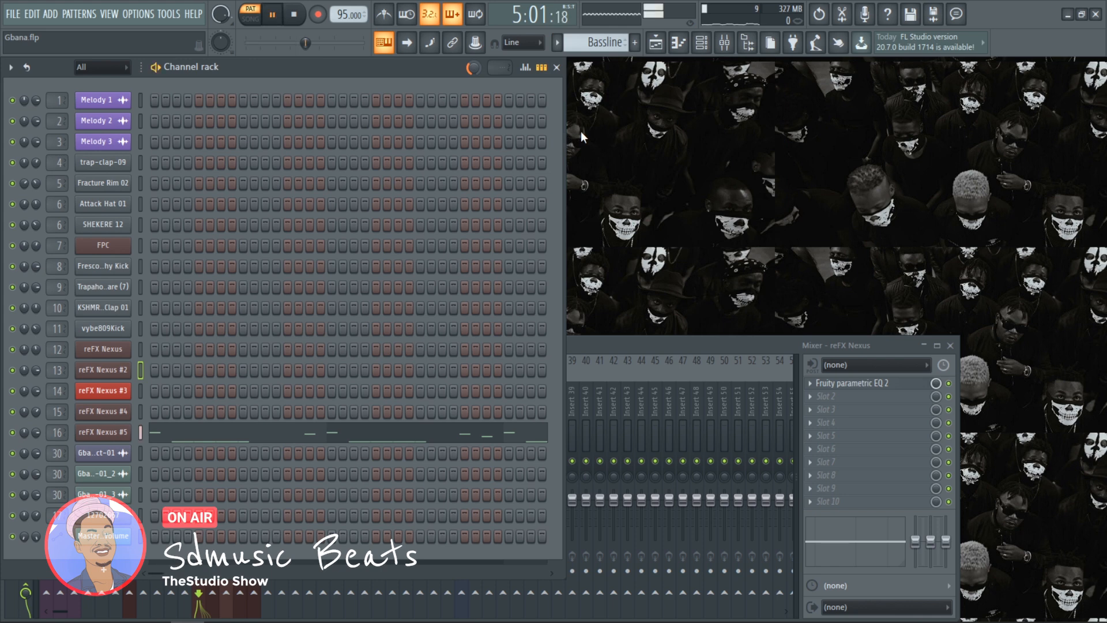
# Play the Bassline pattern's reFX Nexus #5 notes in the piano roll, from the start and from bar 5, and close it
pyautogui.click(189, 445)
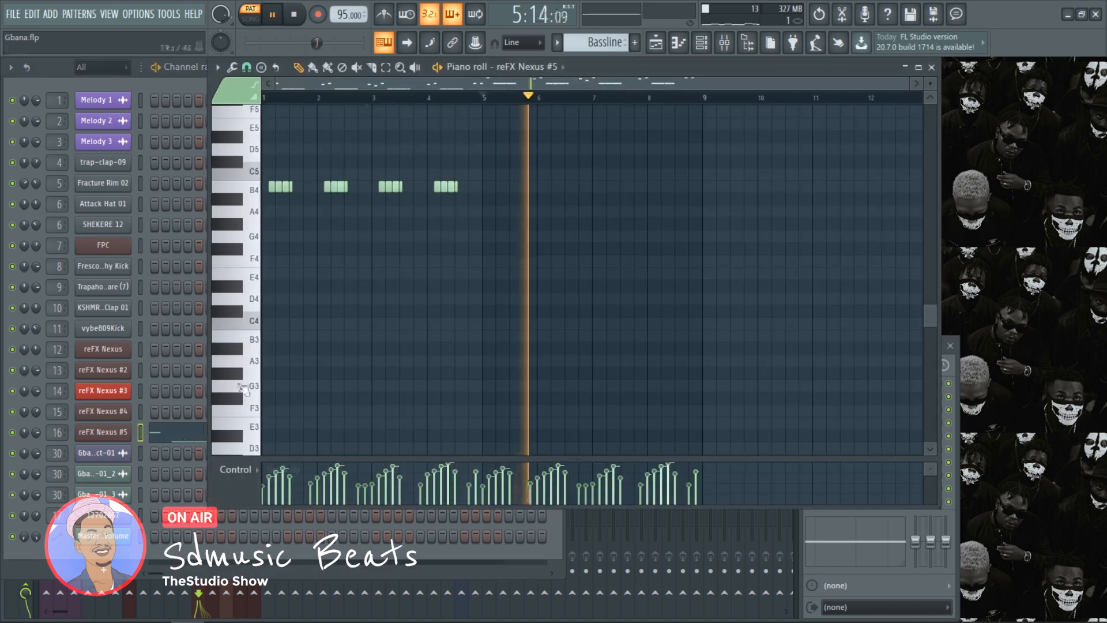
pyautogui.scroll(6, 358, 332)
pyautogui.press('space')
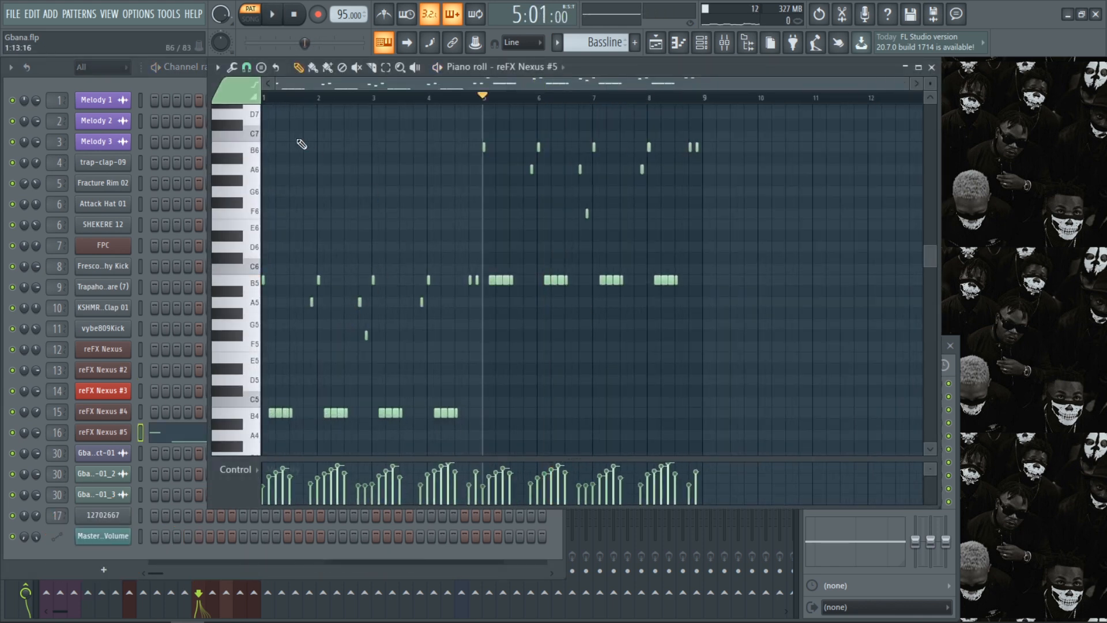
pyautogui.moveTo(281, 100); pyautogui.dragTo(240, 105)
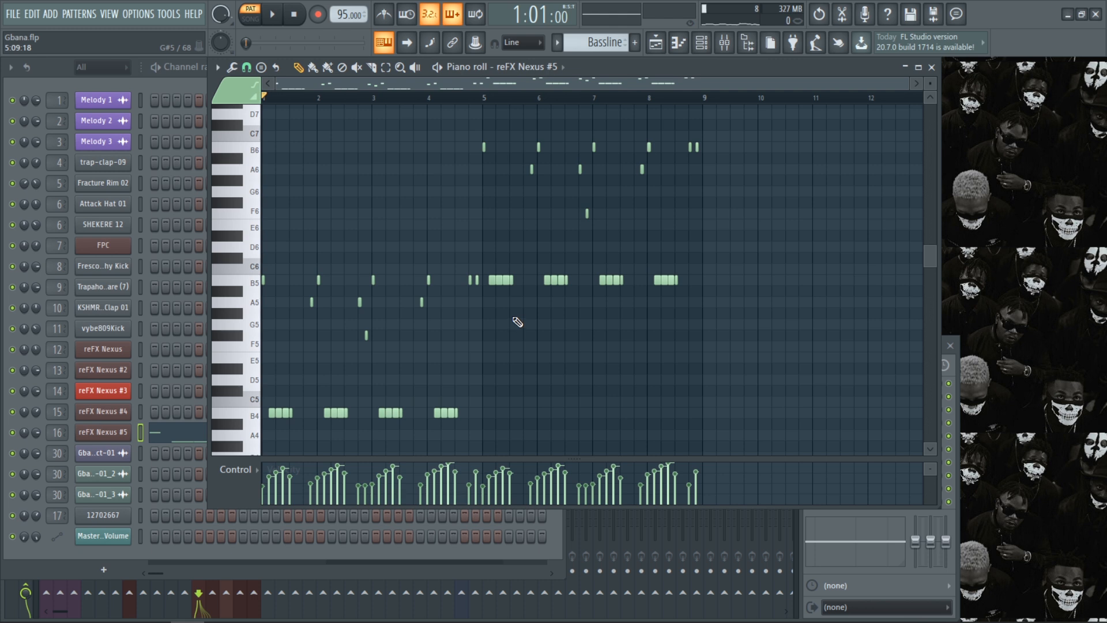
pyautogui.press('space')
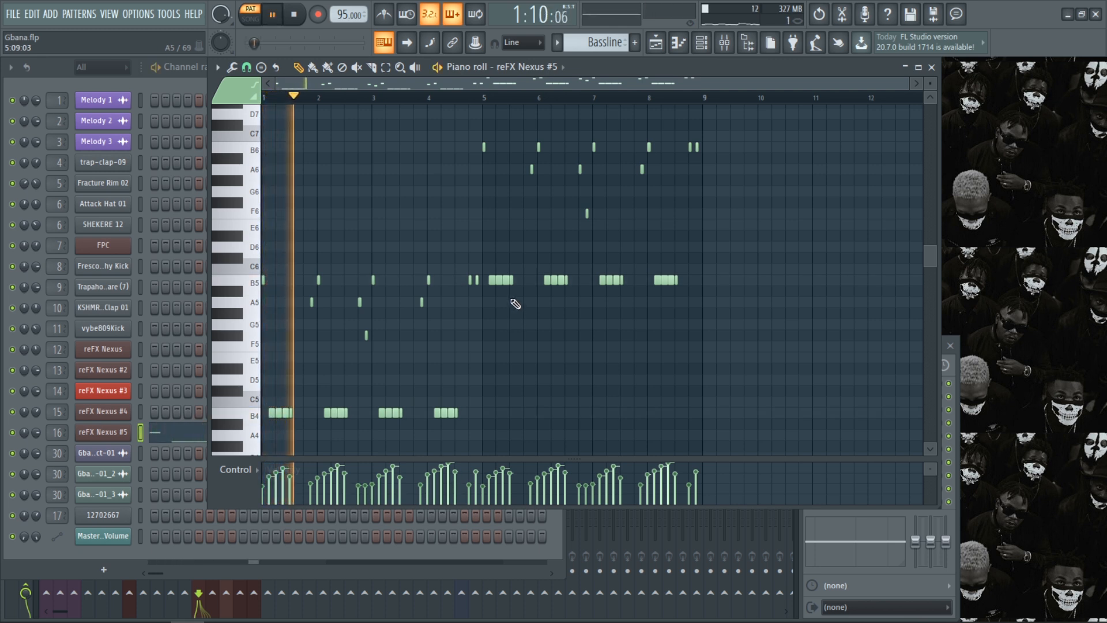
pyautogui.click(488, 99)
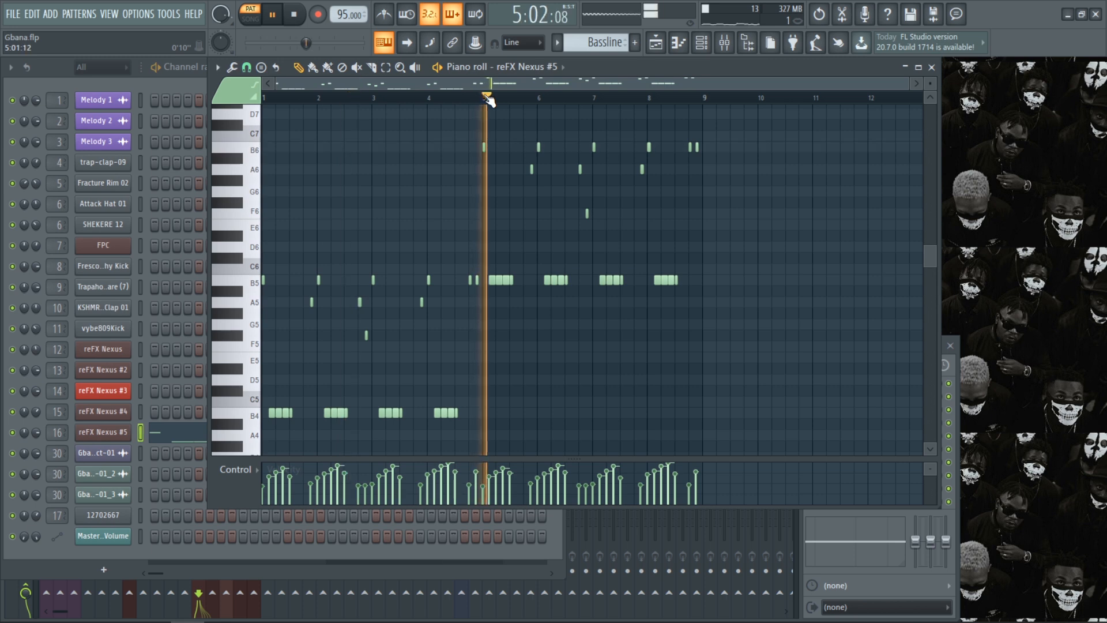
pyautogui.press('space')
pyautogui.click(932, 67)
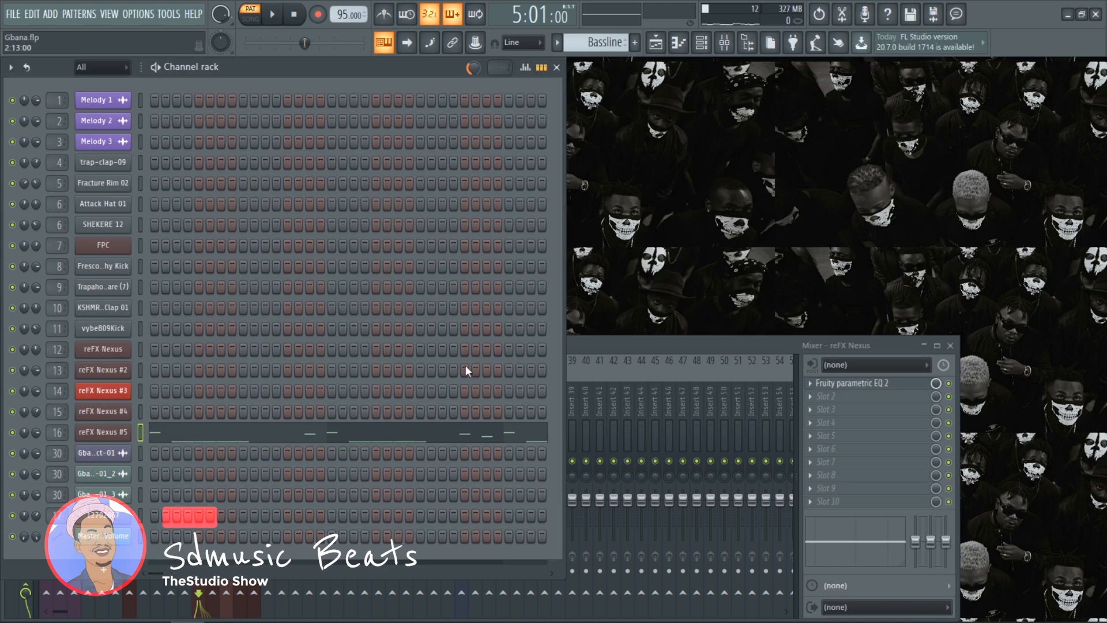
# Select the Lead pattern and play its reFX Nexus #3 notes in the piano roll from the first bar
pyautogui.click(559, 43)
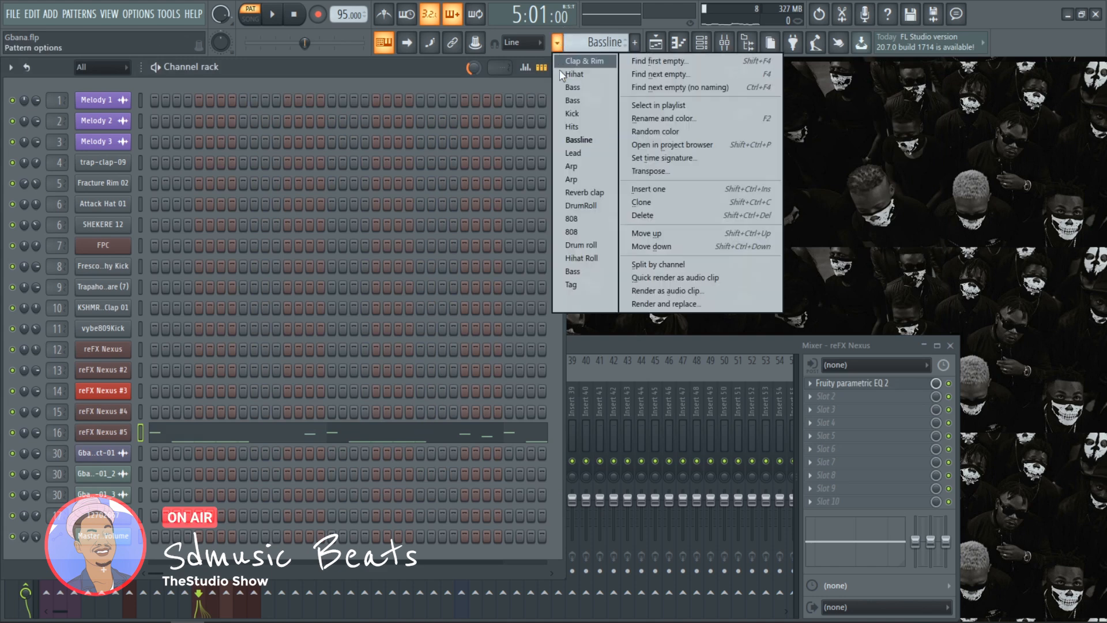
pyautogui.click(574, 153)
pyautogui.click(327, 389)
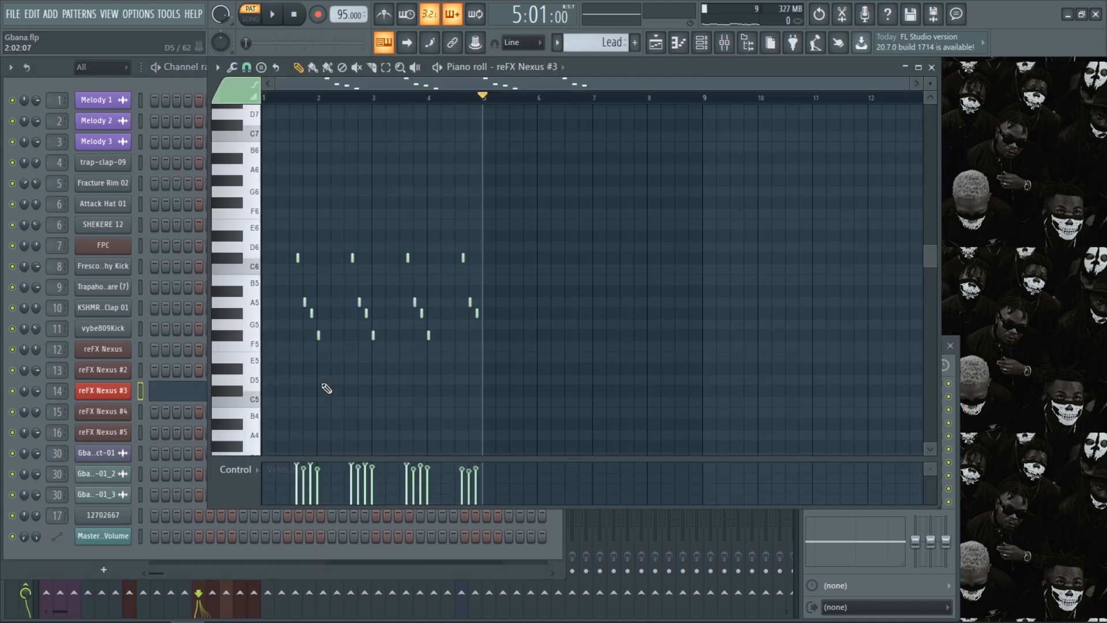
pyautogui.moveTo(308, 99); pyautogui.dragTo(212, 98)
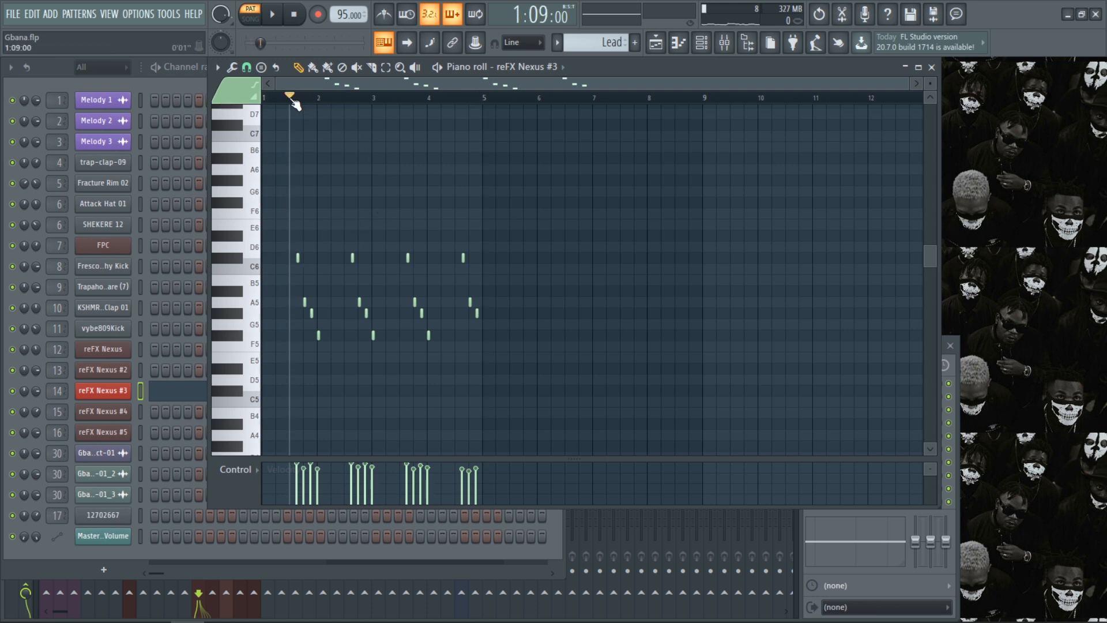
pyautogui.press('space')
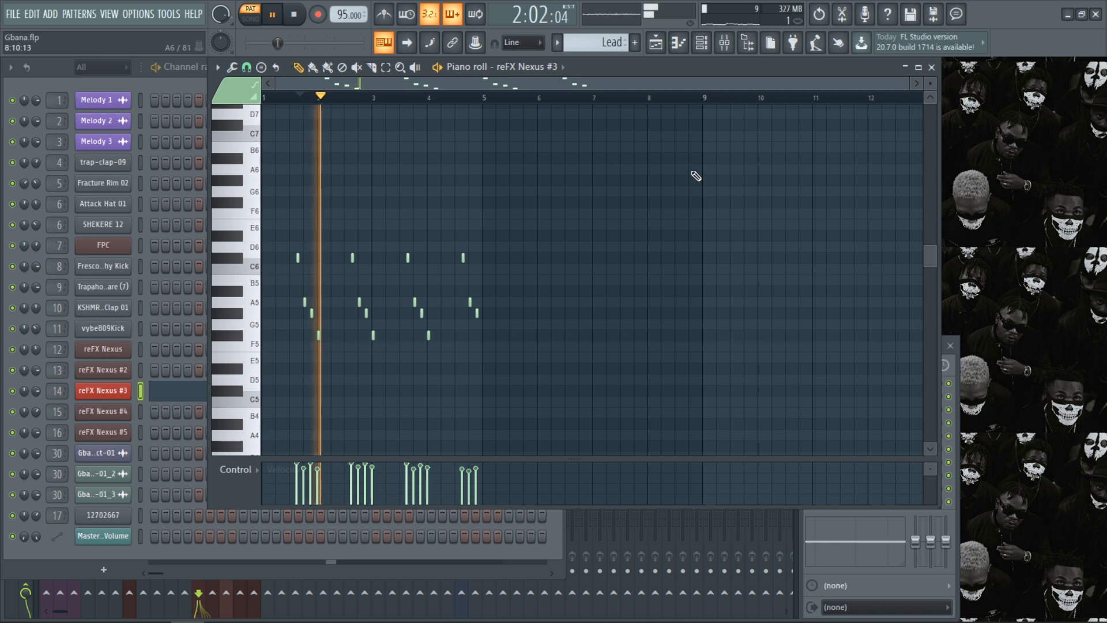
# Inspect the preset loaded in reFX Nexus #3, stop playback, and close the instrument and piano roll
pyautogui.click(125, 390)
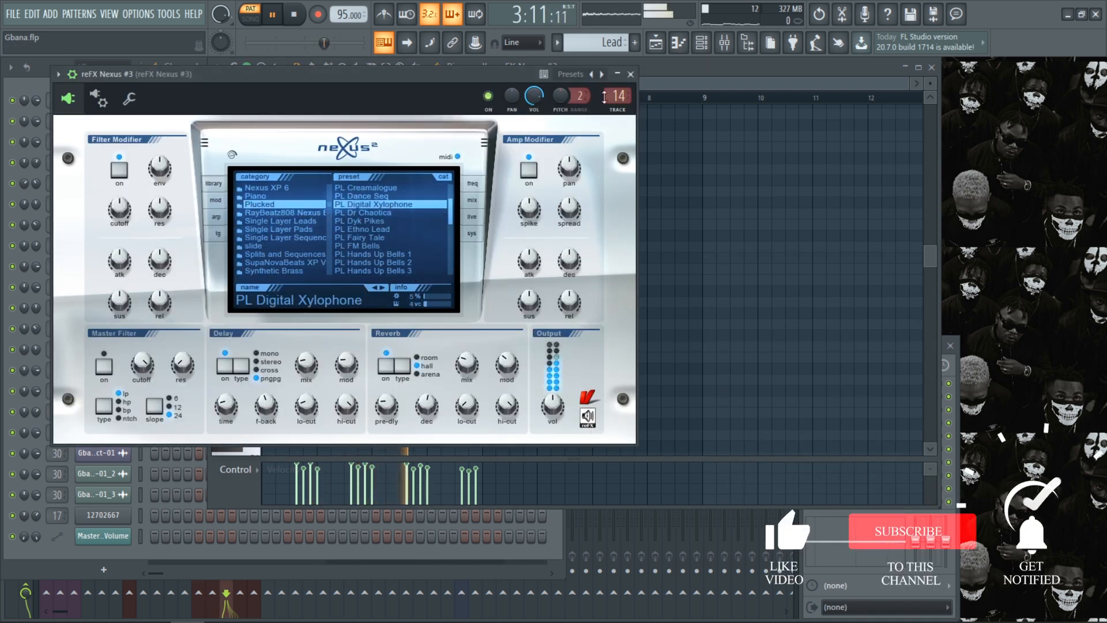
pyautogui.click(631, 74)
pyautogui.press('space')
pyautogui.click(931, 67)
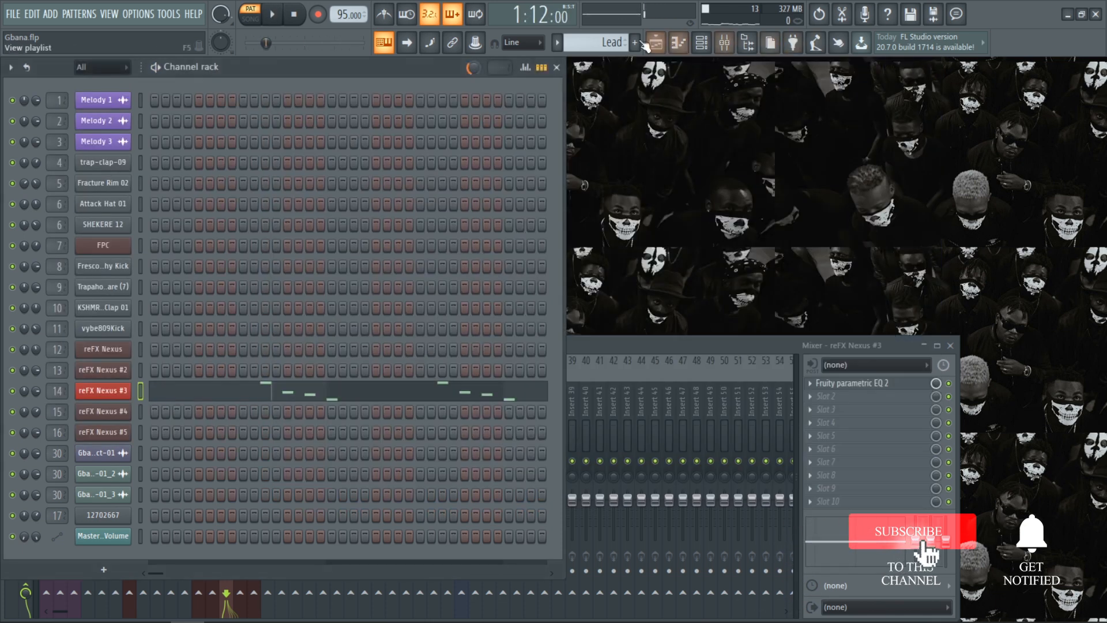
# Select the first Arp pattern and play its reFX Nexus #4 notes from bars 1, 5 and 9 in the piano roll
pyautogui.click(557, 43)
pyautogui.click(580, 165)
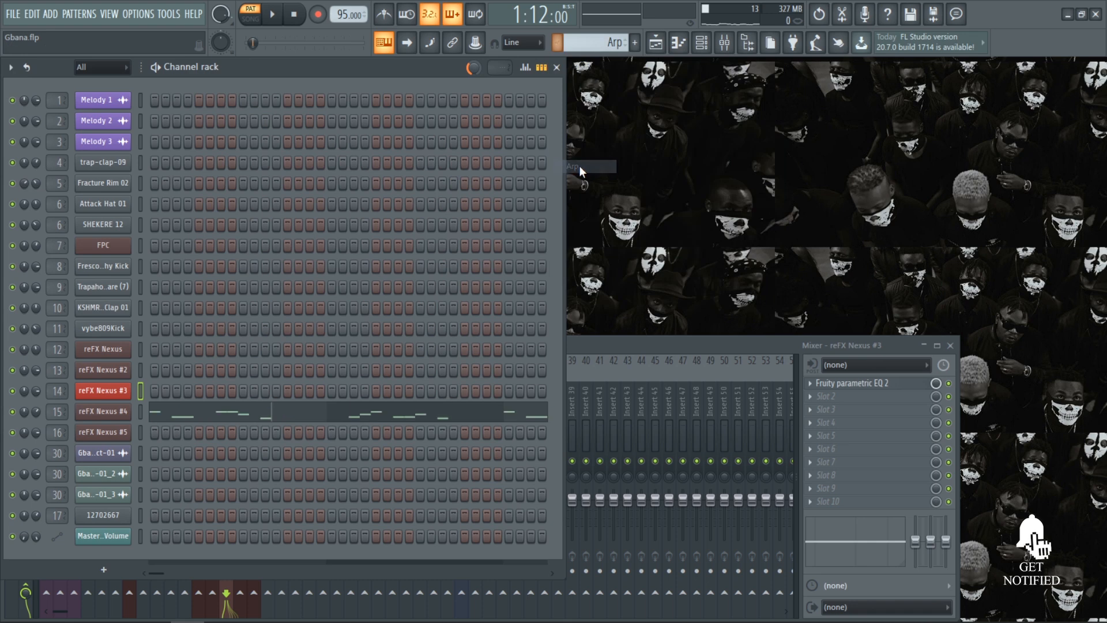
pyautogui.click(169, 412)
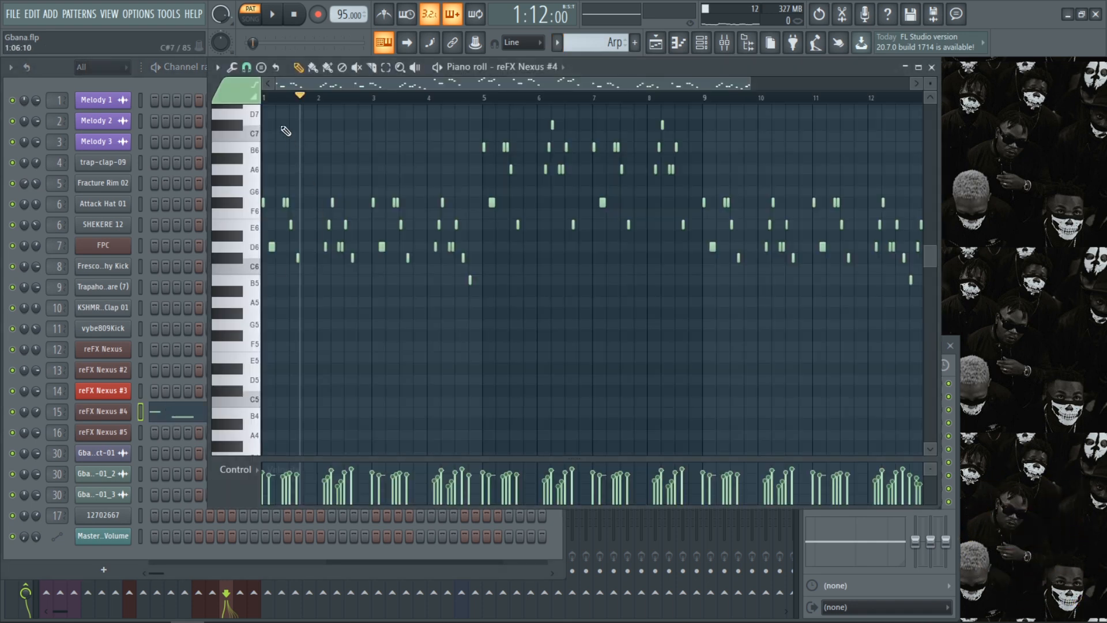
pyautogui.click(268, 99)
pyautogui.press('space')
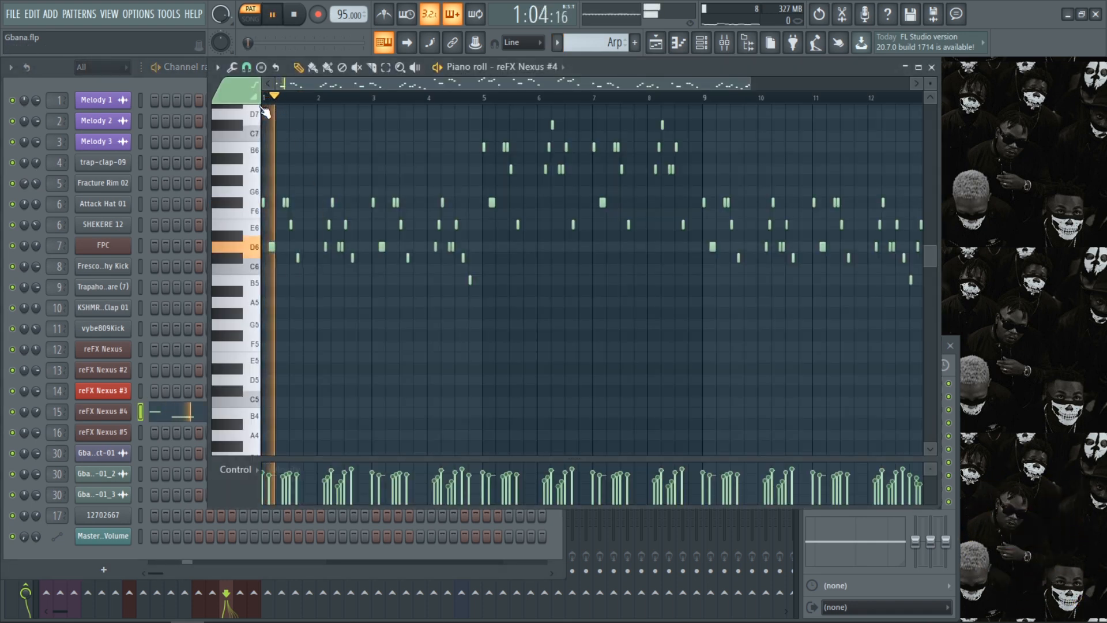
pyautogui.click(490, 91)
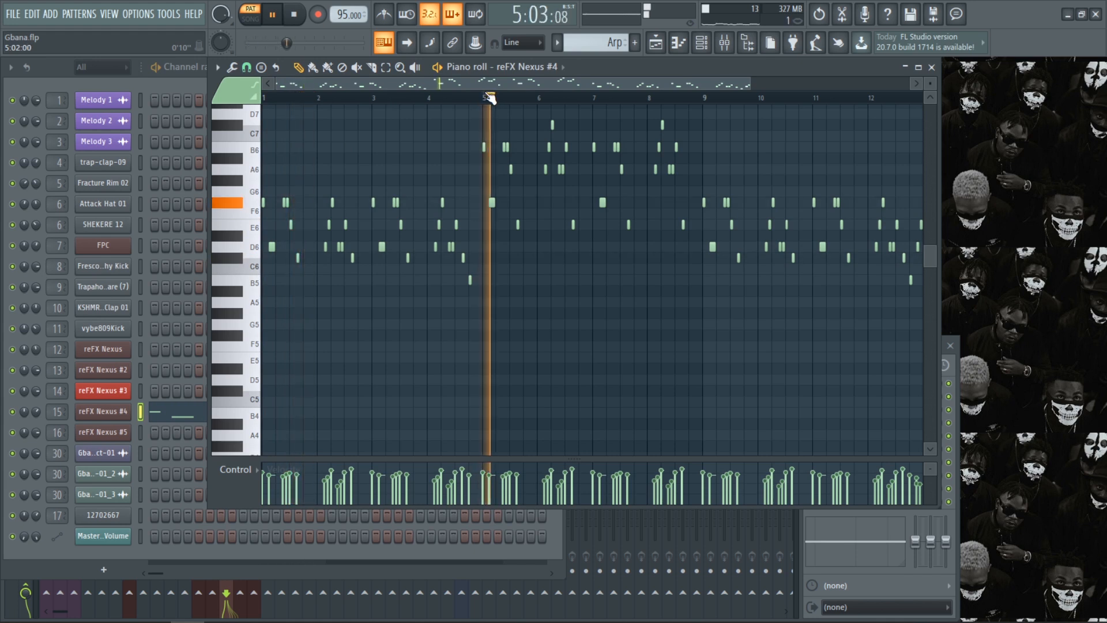
pyautogui.click(705, 94)
pyautogui.moveTo(770, 80); pyautogui.dragTo(991, 81)
pyautogui.press('space')
# Inspect reFX Nexus #4's preset library and modulation settings, then view the whole Arp note sequence and close the piano roll
pyautogui.click(114, 411)
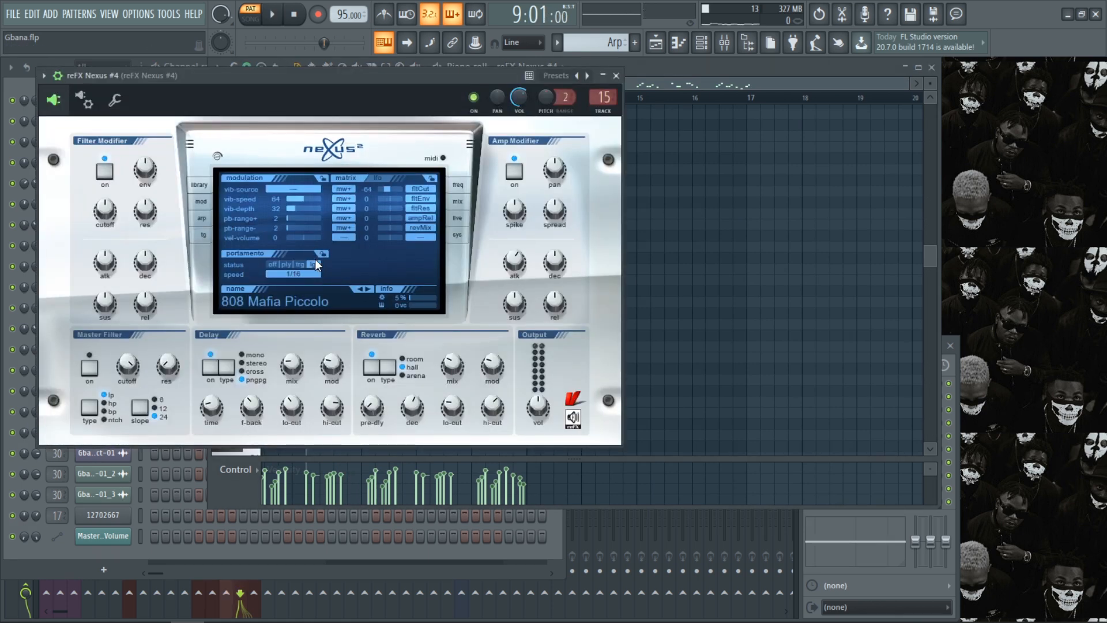
pyautogui.click(199, 186)
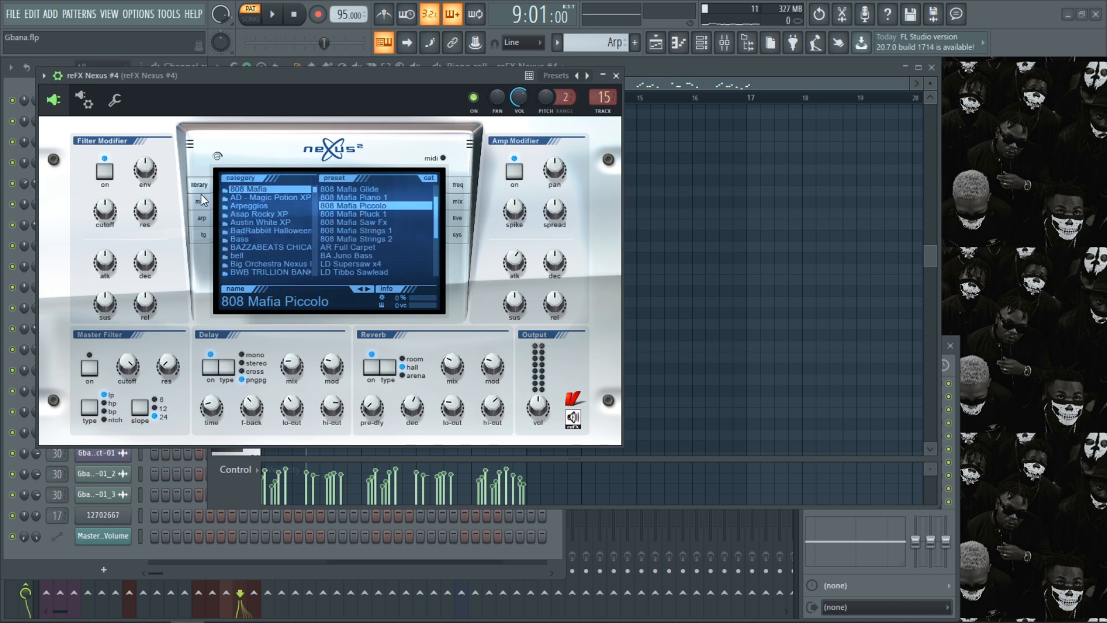
pyautogui.click(203, 200)
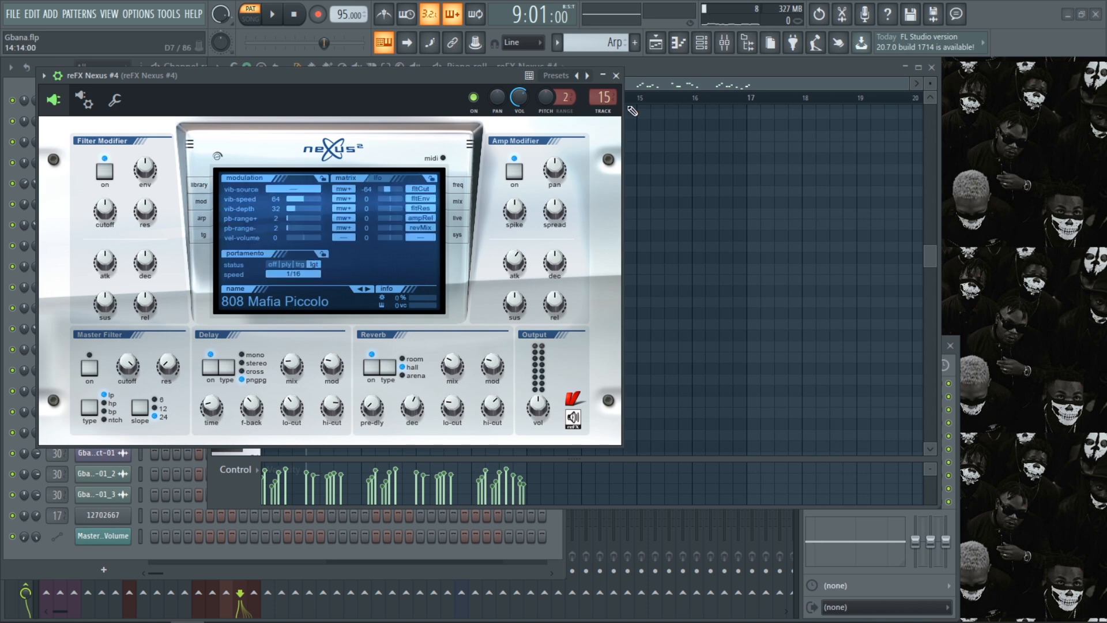
pyautogui.click(616, 76)
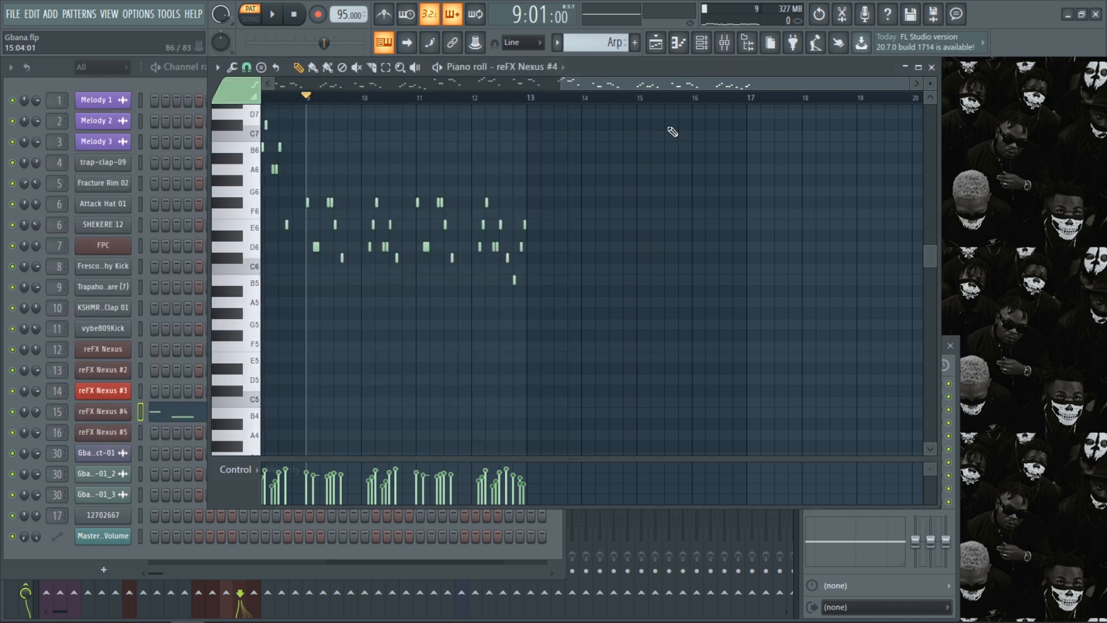
pyautogui.keyDown('ctrl'); pyautogui.rightClick(652, 183); pyautogui.keyUp('ctrl')
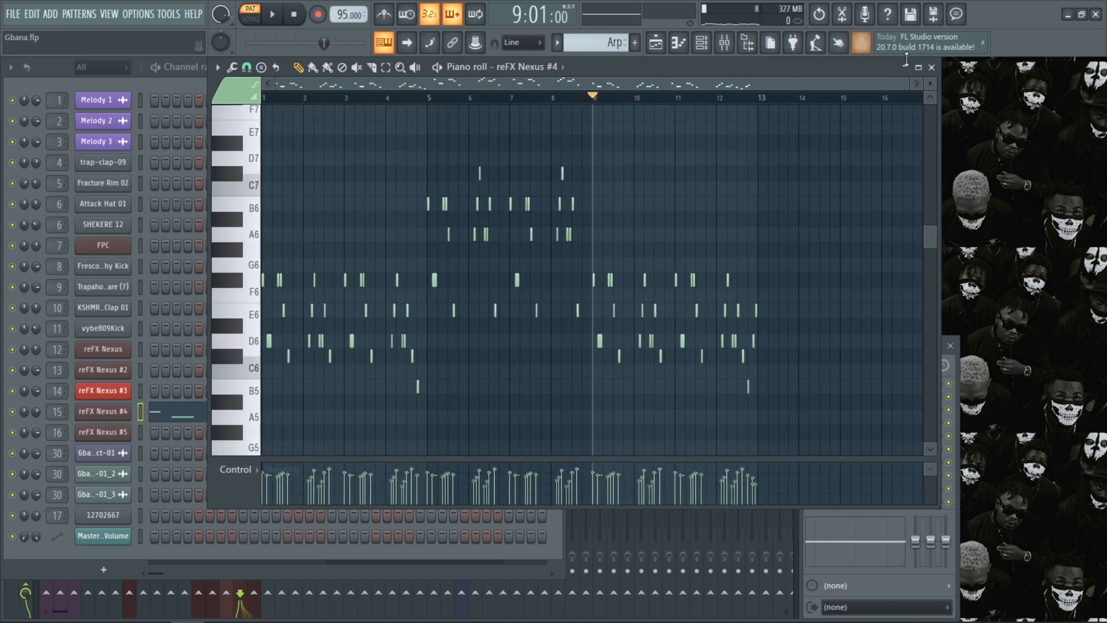
pyautogui.click(932, 67)
# Select the second Arp pattern and play its reFX Nexus #4 notes in the piano roll and again in the channel rack
pyautogui.click(556, 46)
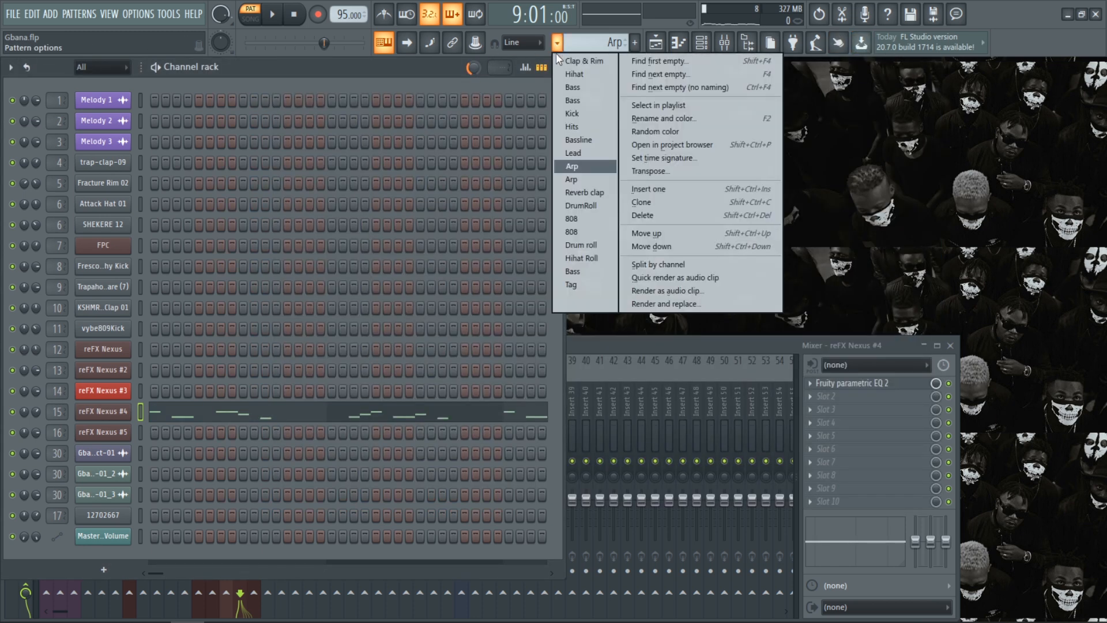
pyautogui.click(577, 179)
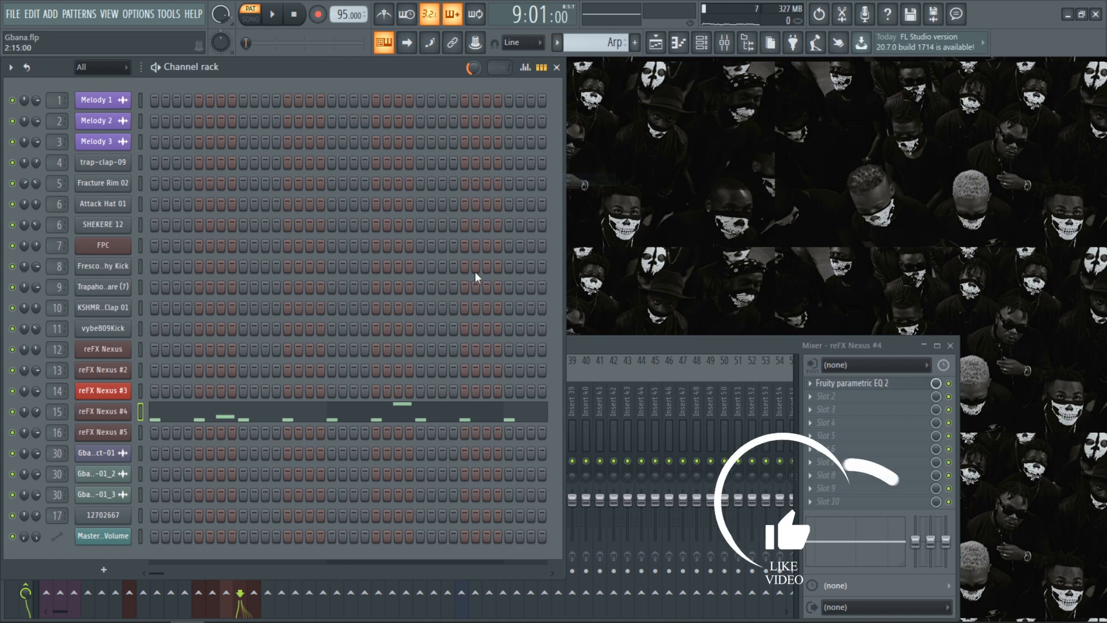
pyautogui.click(218, 416)
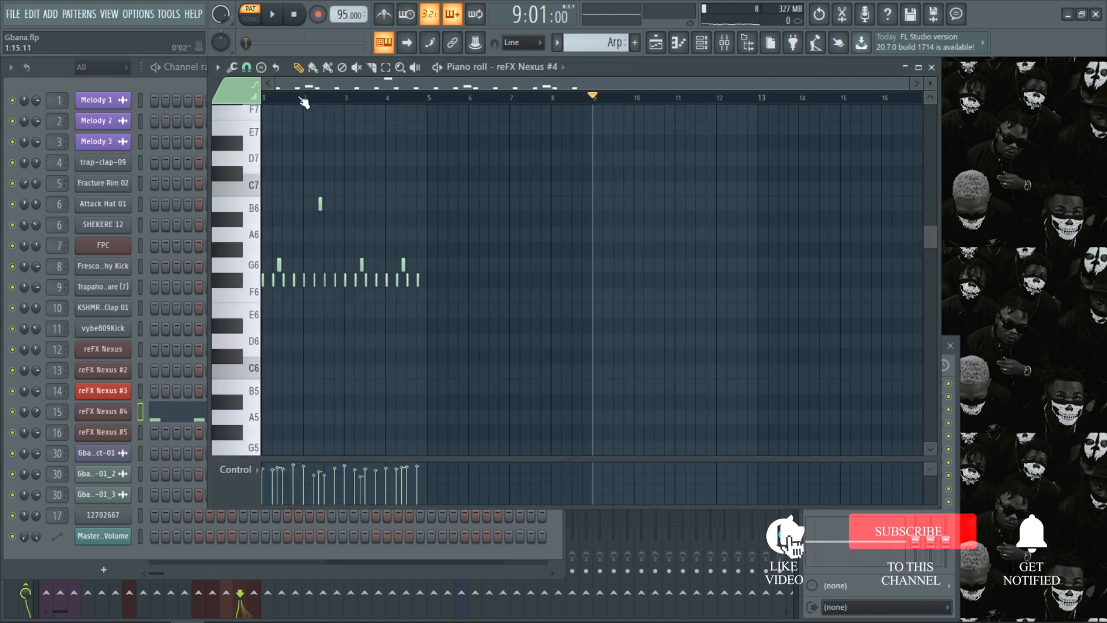
pyautogui.press('space')
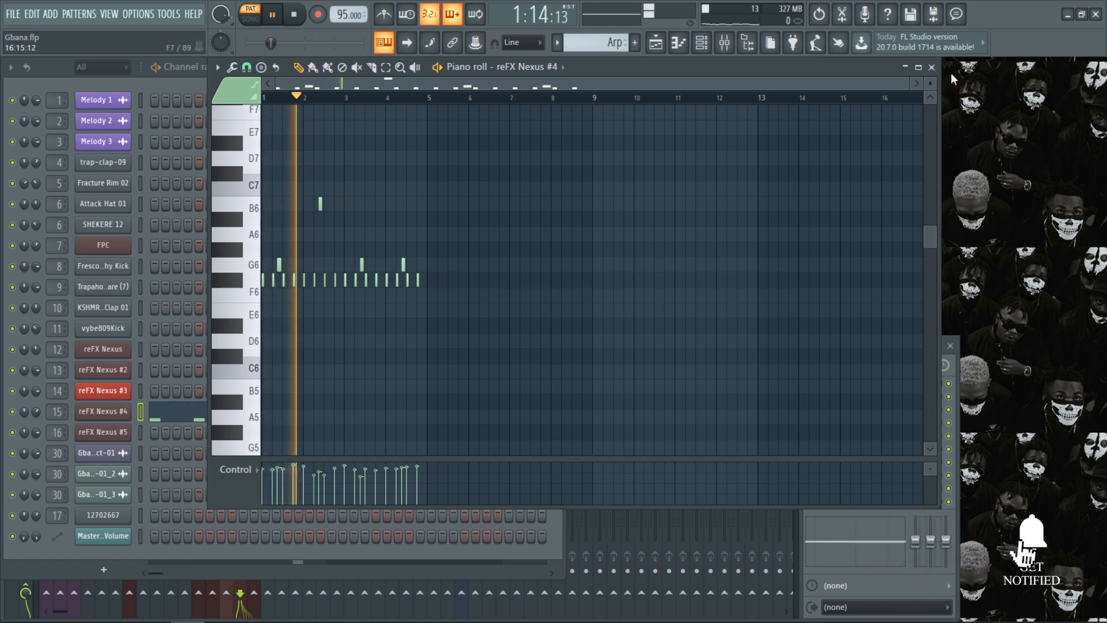
pyautogui.press('space')
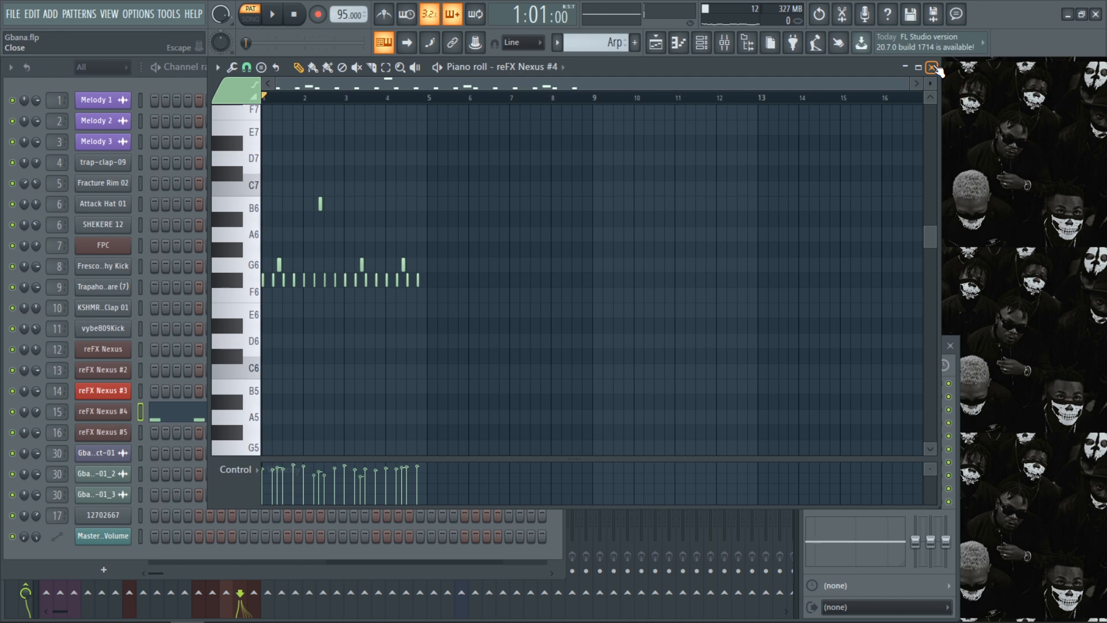
pyautogui.click(932, 67)
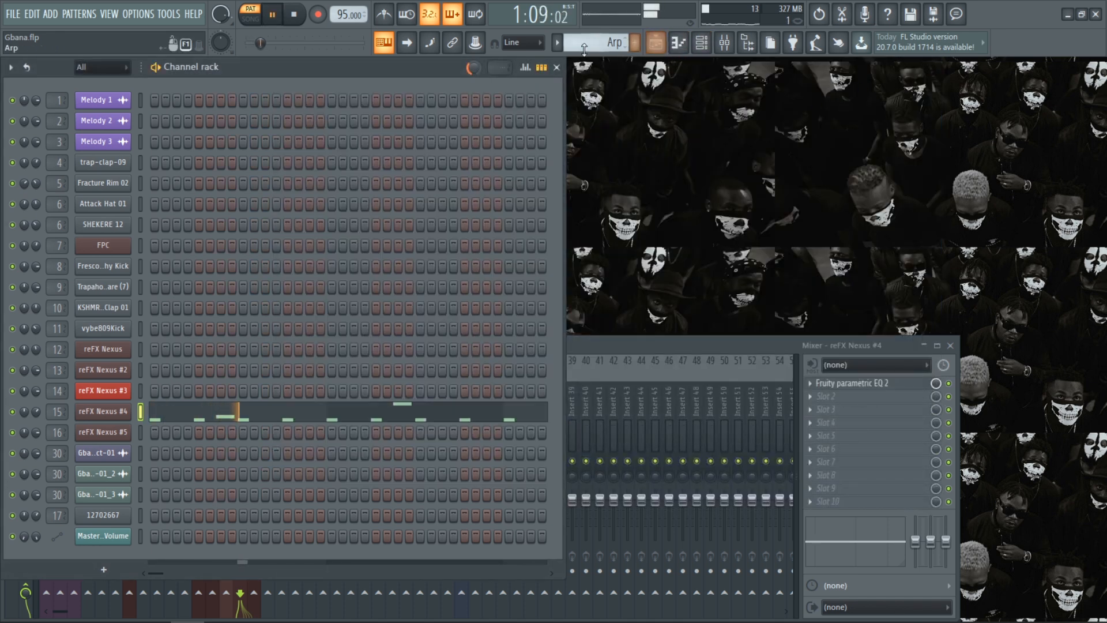
pyautogui.press('space')
# Select the Reverb clap pattern, play its kick and clap channels in the channel rack, and stop playback
pyautogui.click(557, 46)
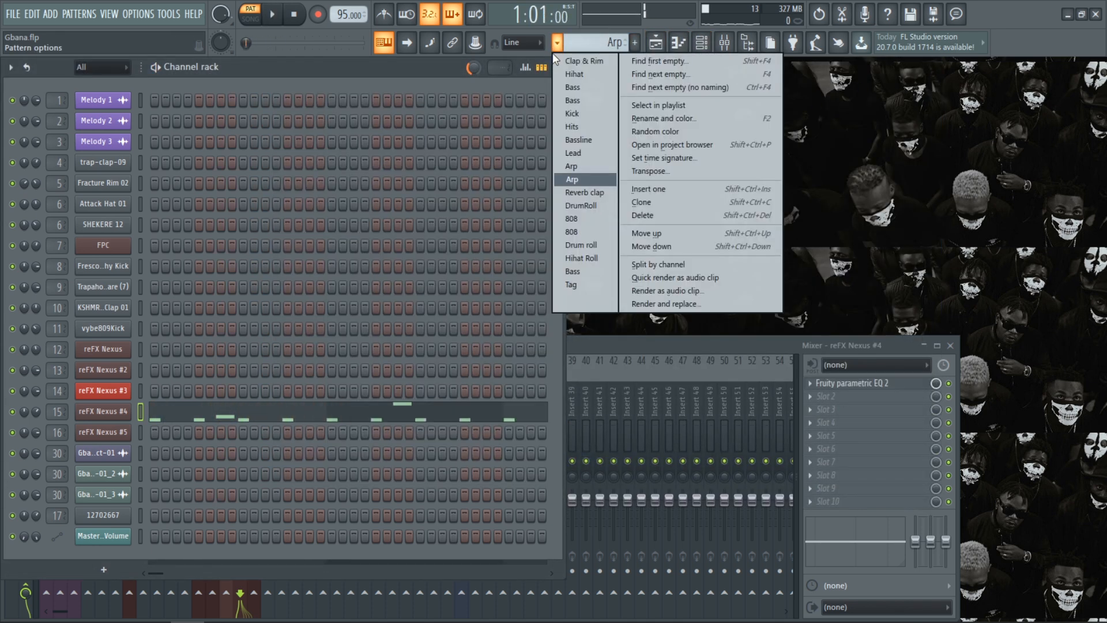
pyautogui.click(580, 196)
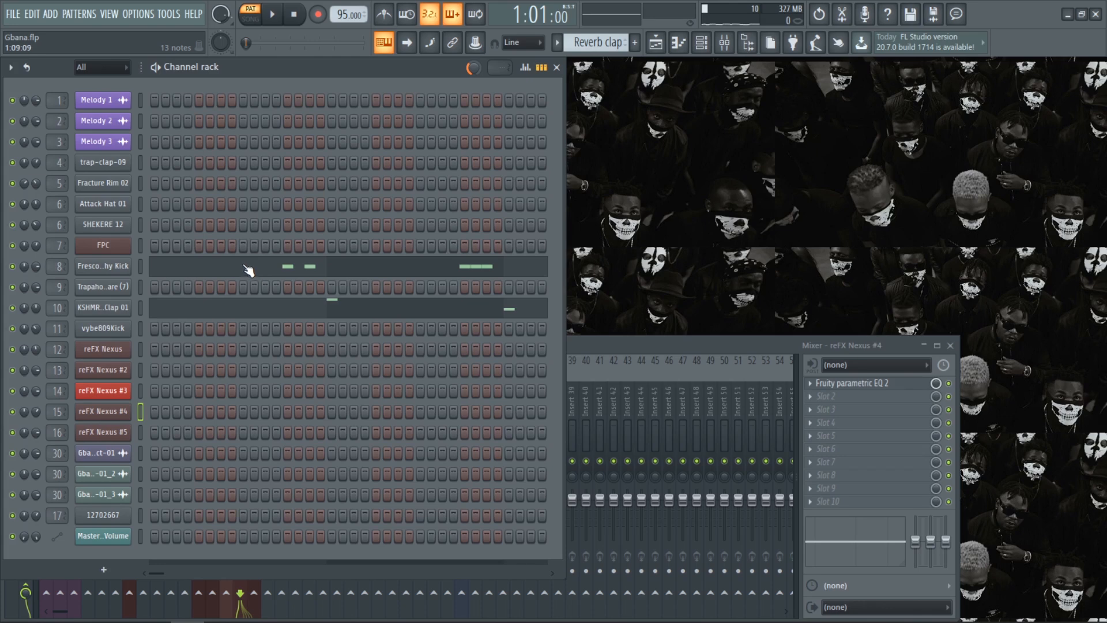
pyautogui.press('space')
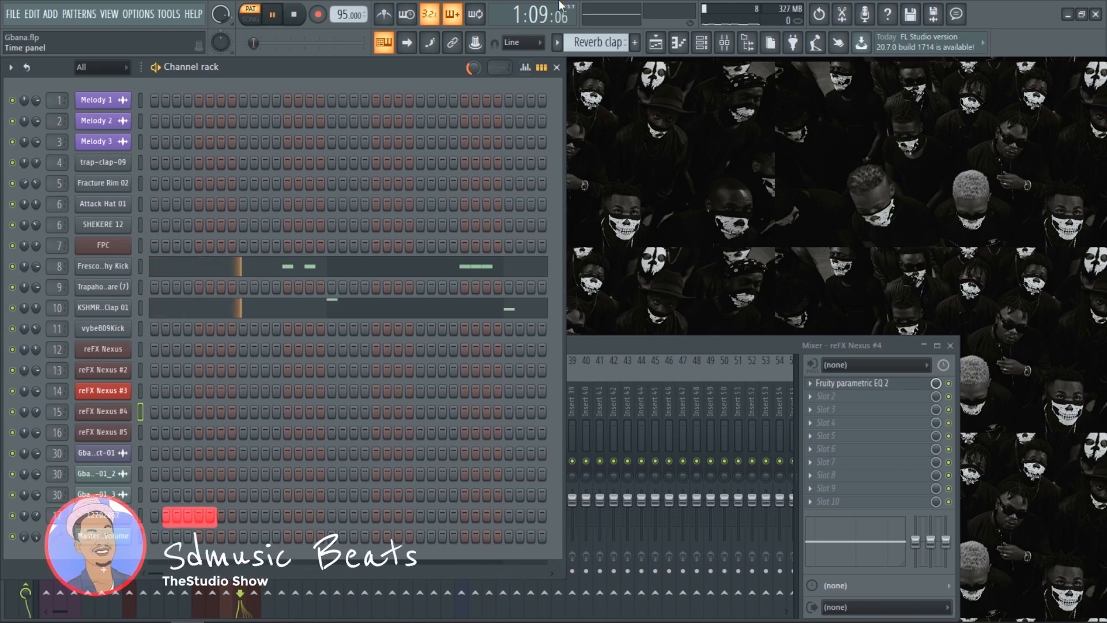
pyautogui.click(557, 42)
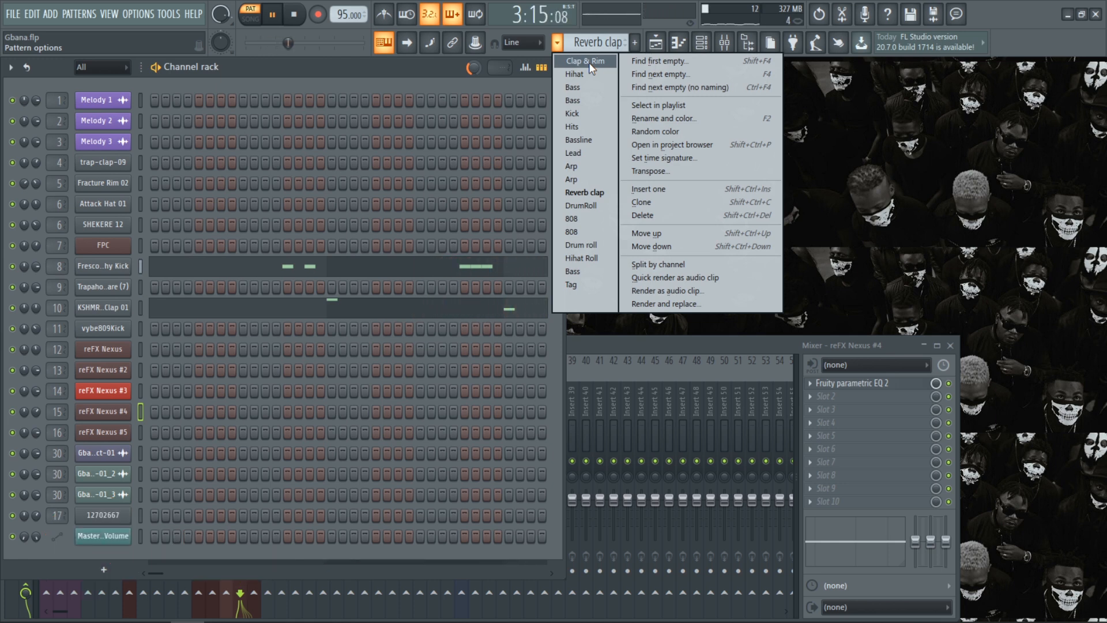
pyautogui.click(926, 151)
pyautogui.press('space')
# Select the DrumRoll pattern, show its FPC piano roll, and inspect the FPC instrument's drum pads
pyautogui.click(560, 42)
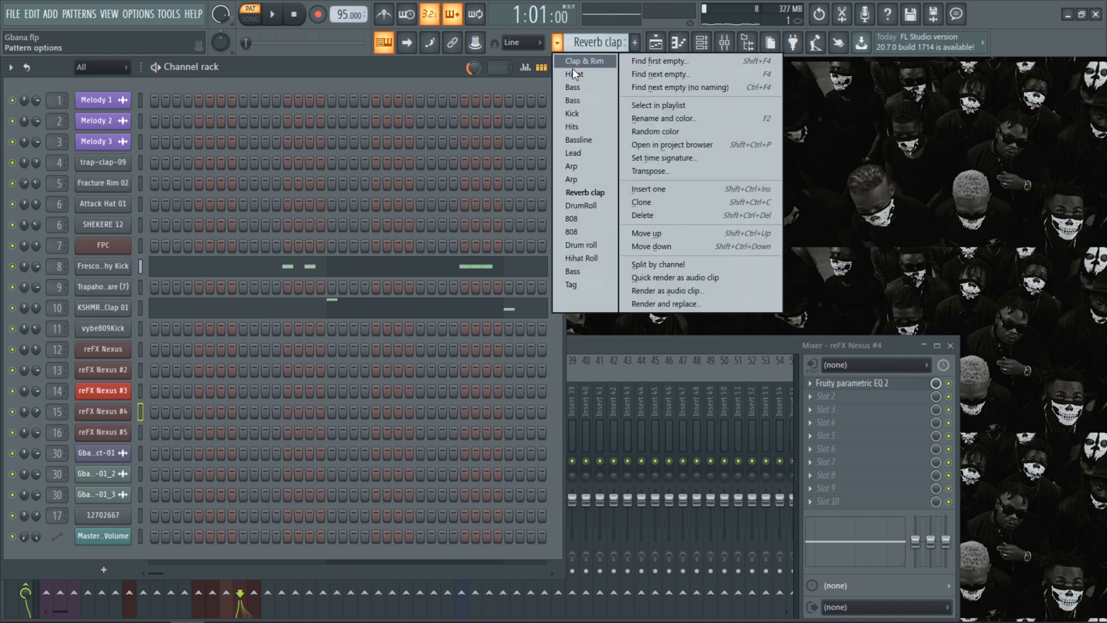
pyautogui.click(607, 205)
pyautogui.click(393, 254)
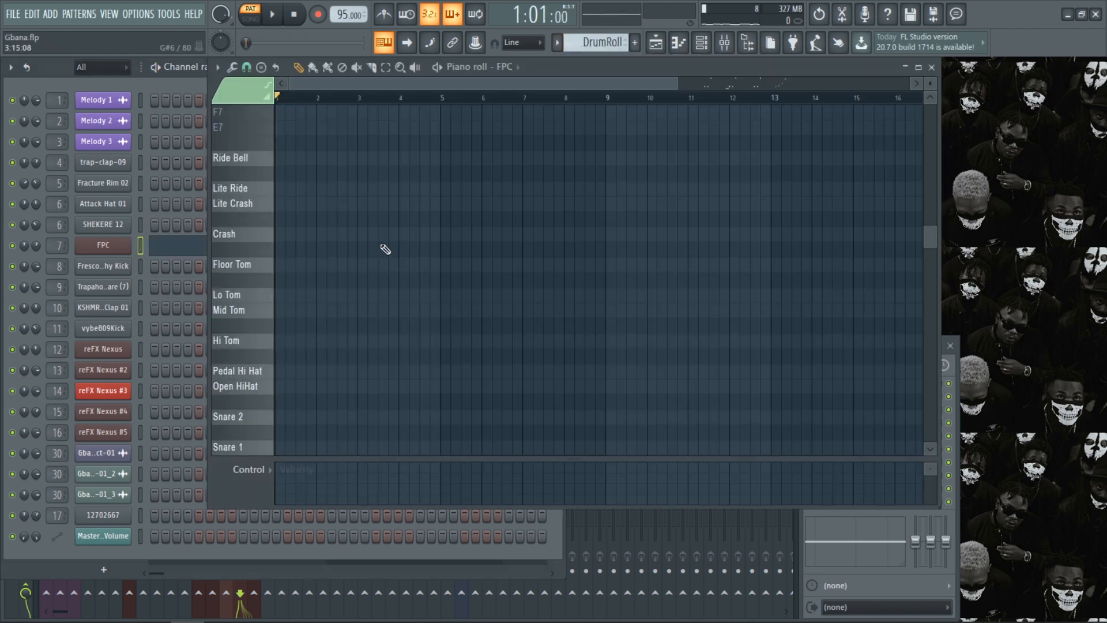
pyautogui.click(103, 245)
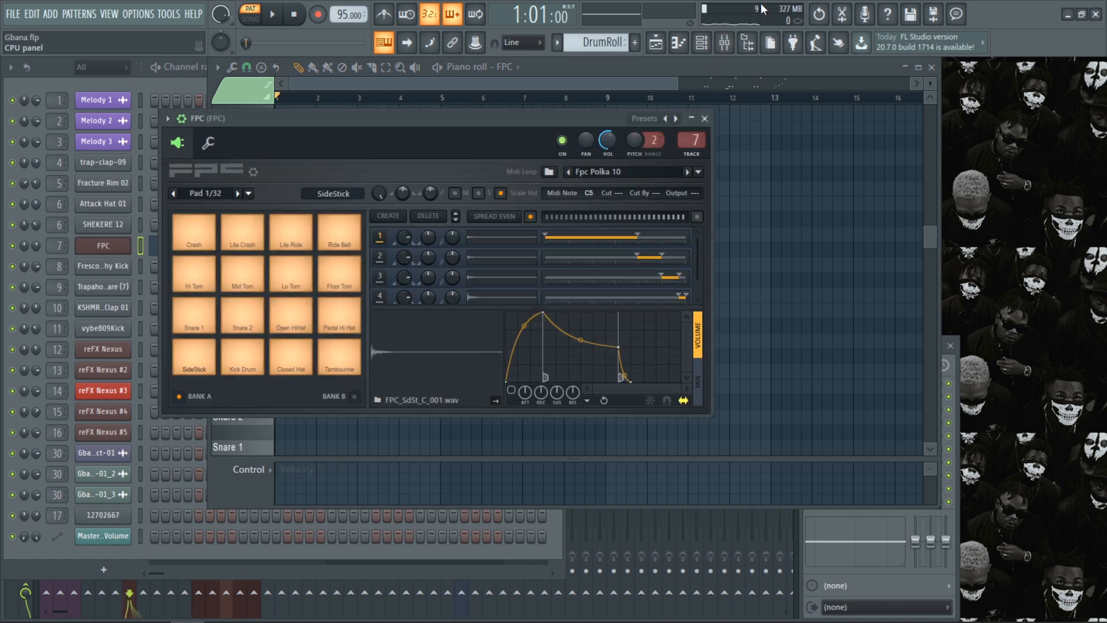
pyautogui.click(706, 120)
# Play the DrumRoll pattern's FPC notes in the piano roll starting within bar 17
pyautogui.scroll(-5, 402, 208)
pyautogui.click(707, 100)
pyautogui.press('space')
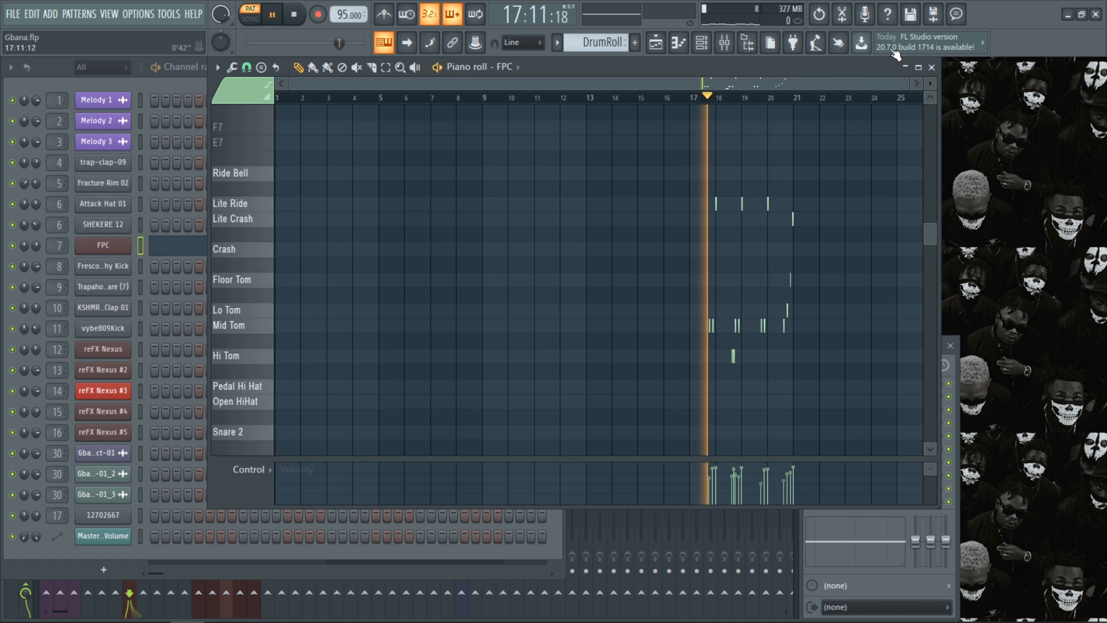
# Stop the DrumRoll playback, select the first 808 pattern, and play its vybe809Kick notes in the piano roll
pyautogui.press('space')
pyautogui.click(931, 67)
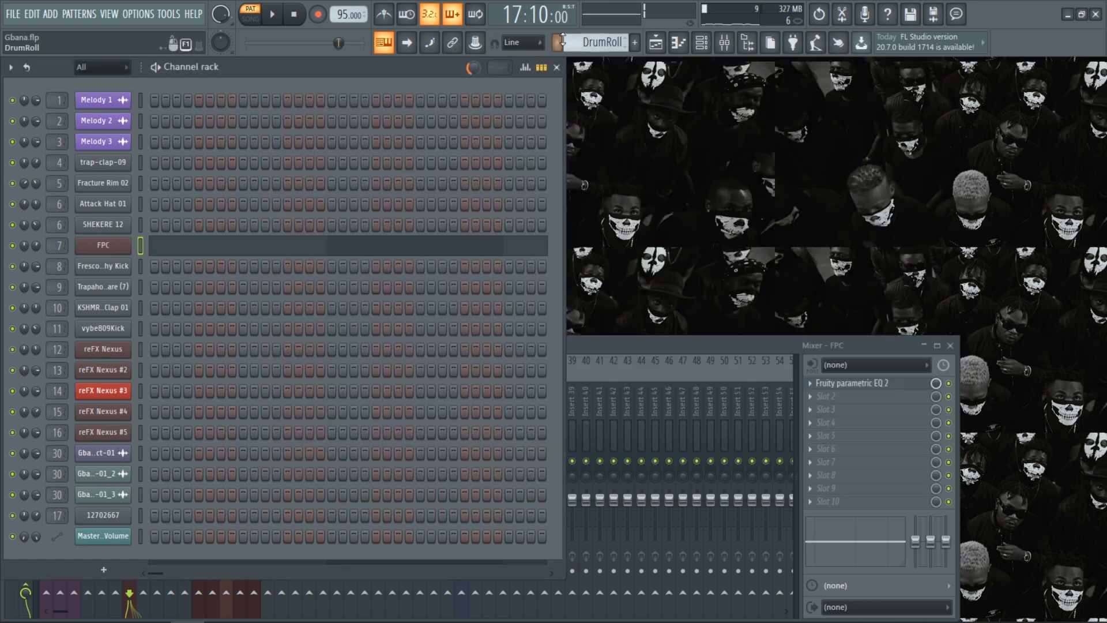
pyautogui.click(557, 43)
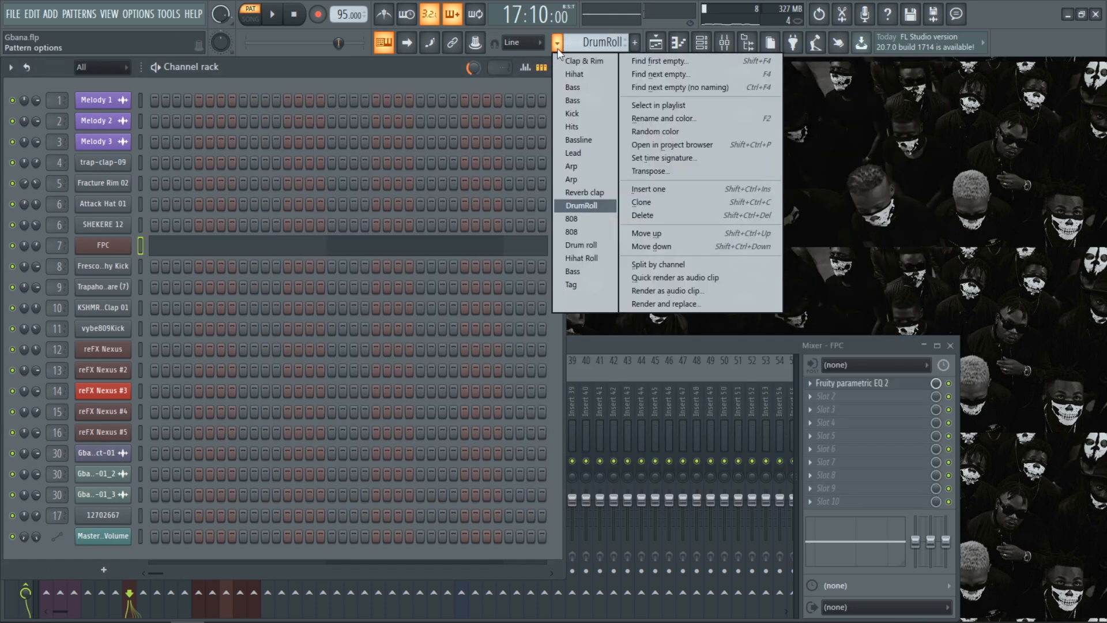
pyautogui.click(595, 219)
pyautogui.click(346, 327)
pyautogui.click(282, 98)
pyautogui.press('space')
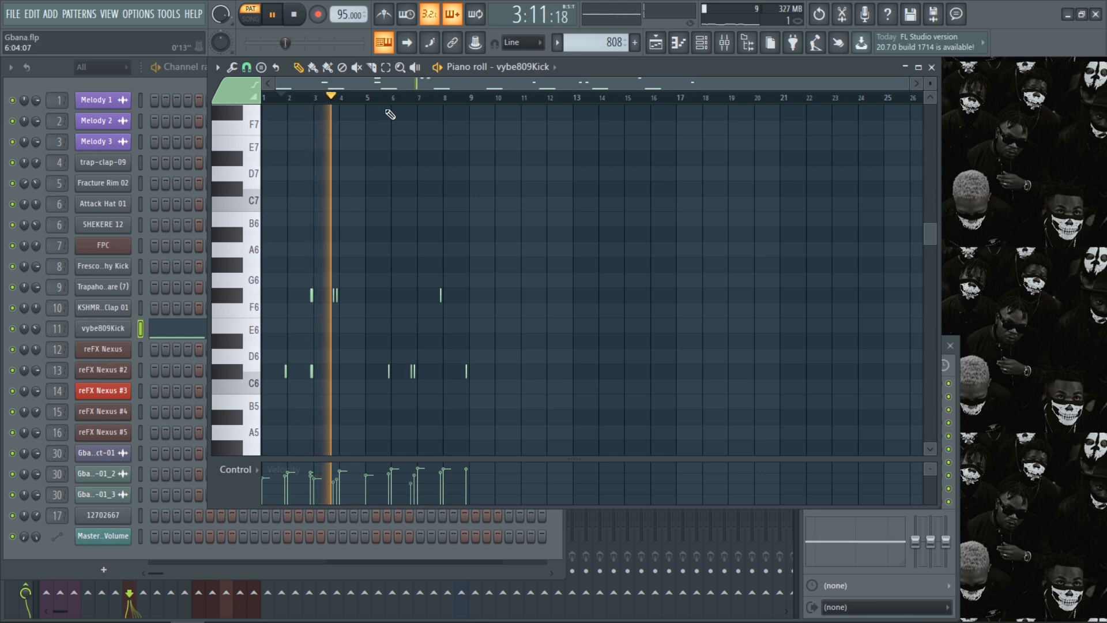
pyautogui.press('space')
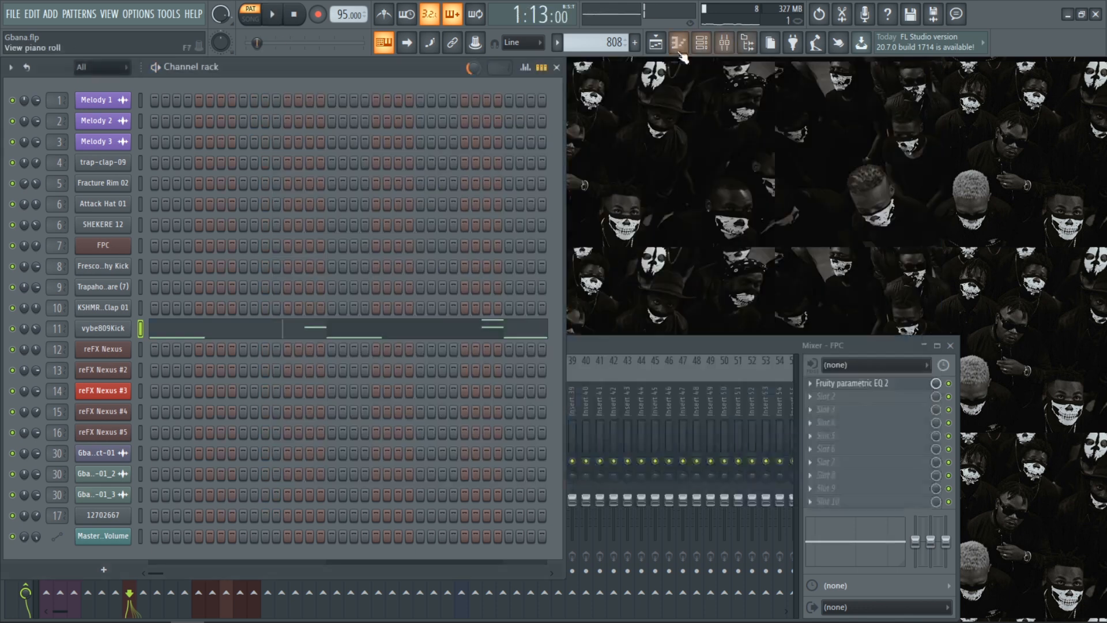
pyautogui.click(932, 66)
# Select the second 808 pattern, play its vybe809Kick notes in the piano roll, and stop playback
pyautogui.click(557, 43)
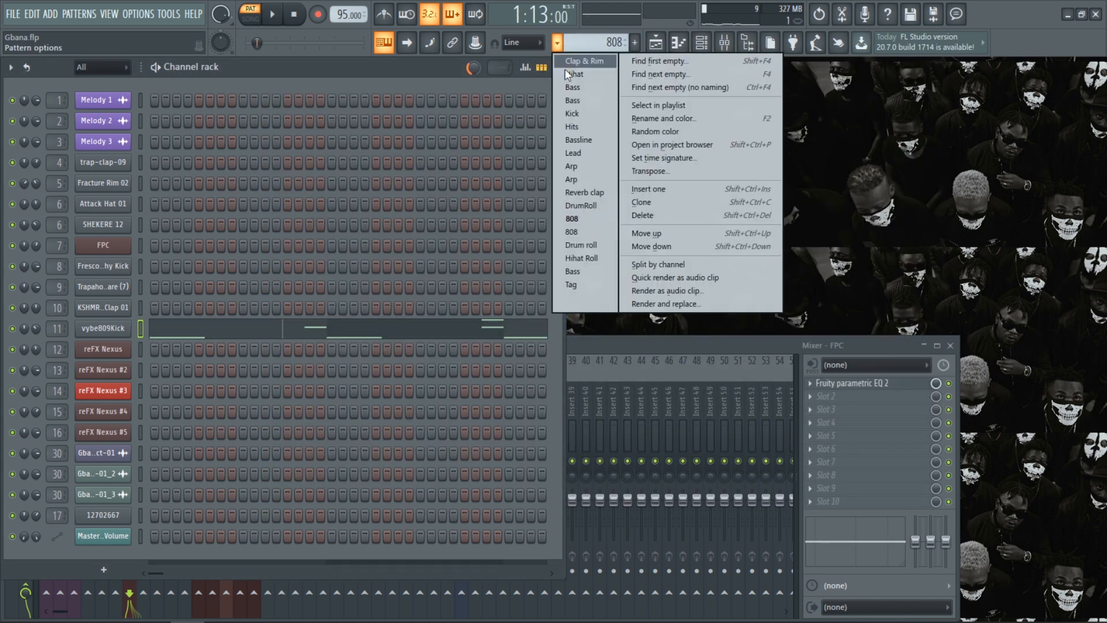
pyautogui.click(579, 231)
pyautogui.press('space')
pyautogui.click(233, 332)
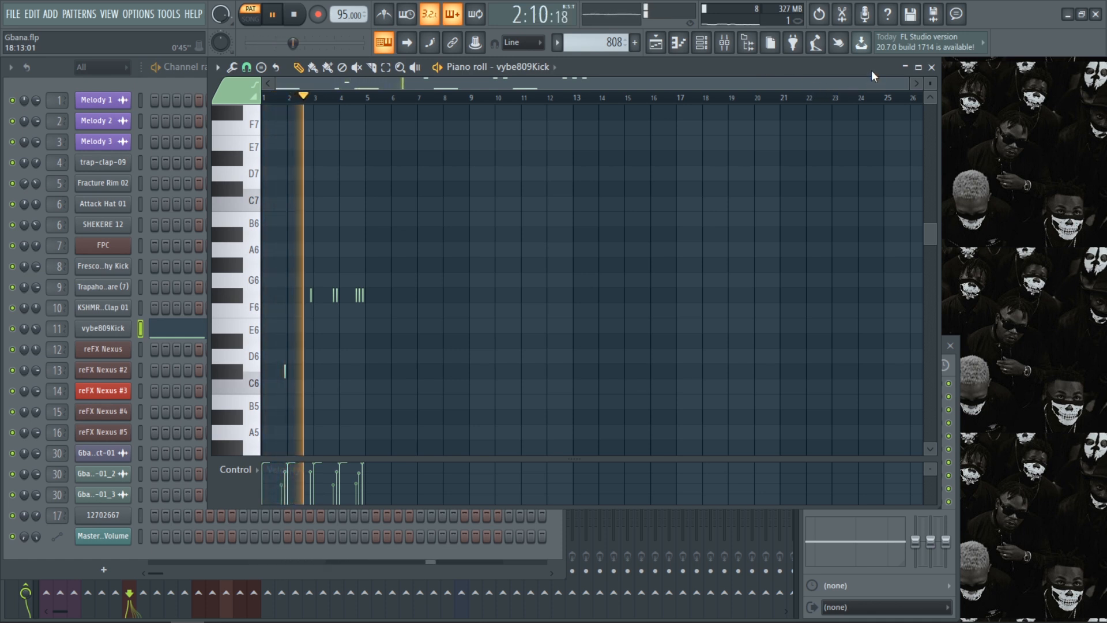
pyautogui.press('space')
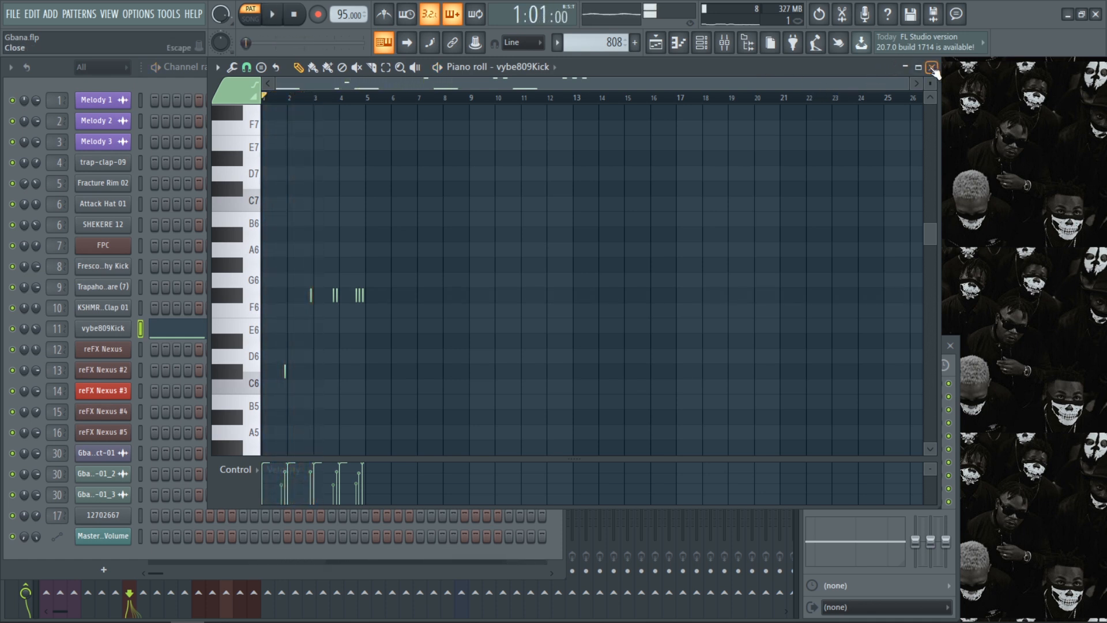
pyautogui.click(932, 67)
# Select the Drum roll pattern and play its FPC notes in the piano roll from within bar 1
pyautogui.click(557, 42)
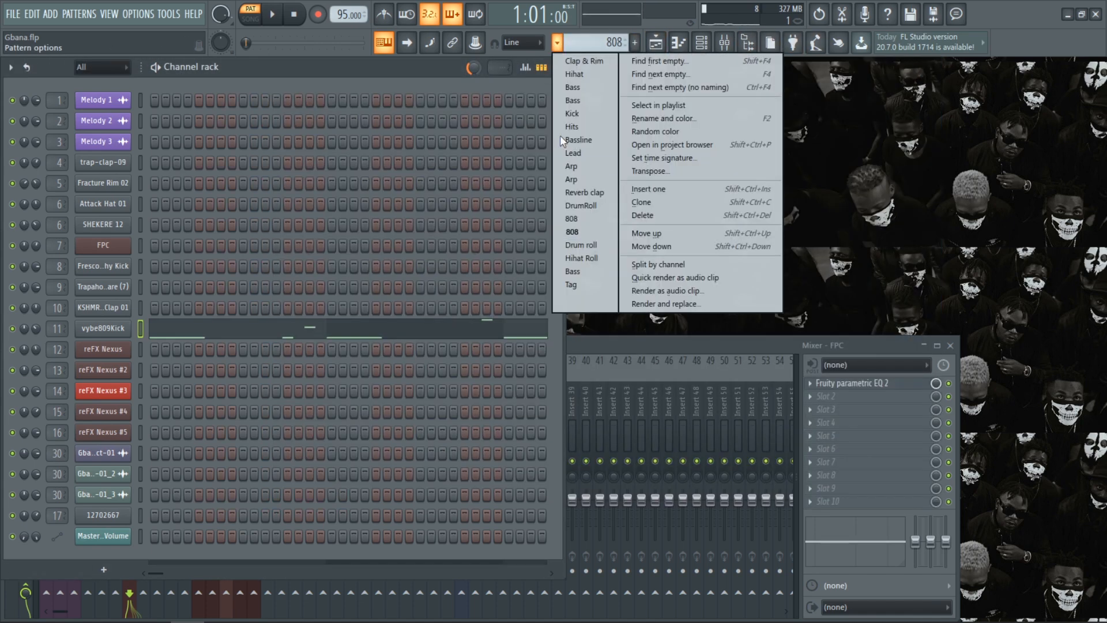
pyautogui.click(590, 244)
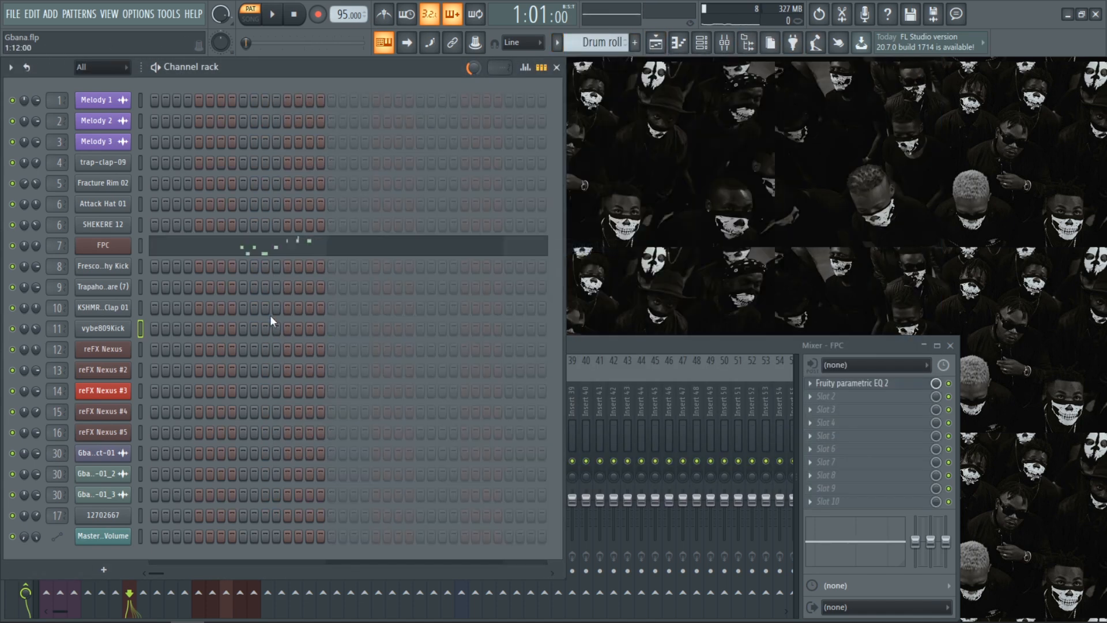
pyautogui.click(258, 248)
pyautogui.scroll(-5, 221, 299)
pyautogui.scroll(6, 275, 259)
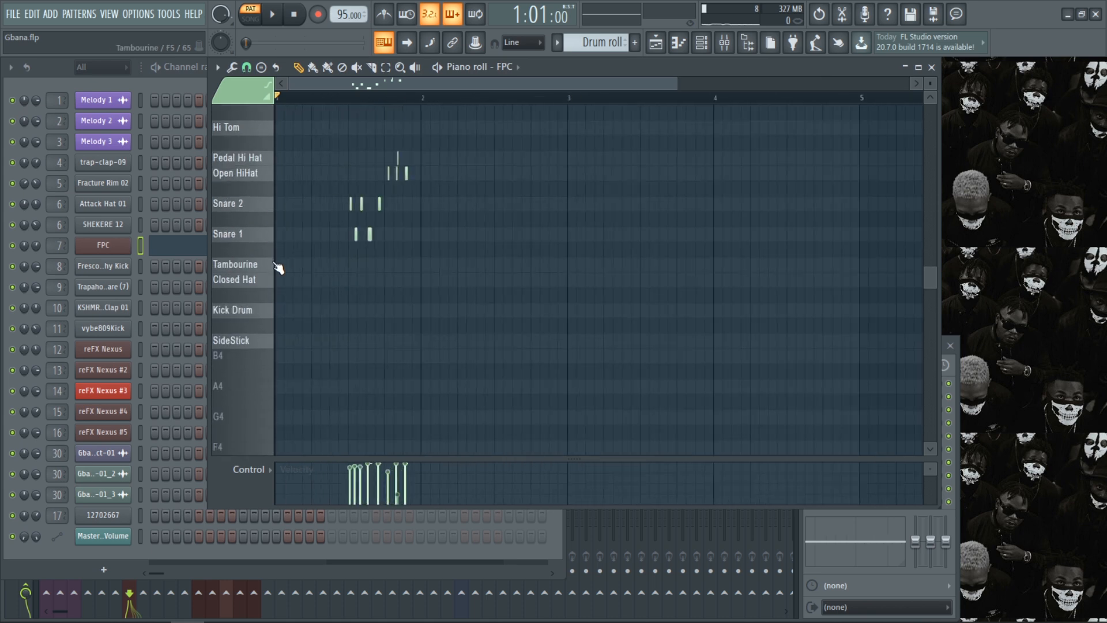
pyautogui.click(390, 98)
pyautogui.press('space')
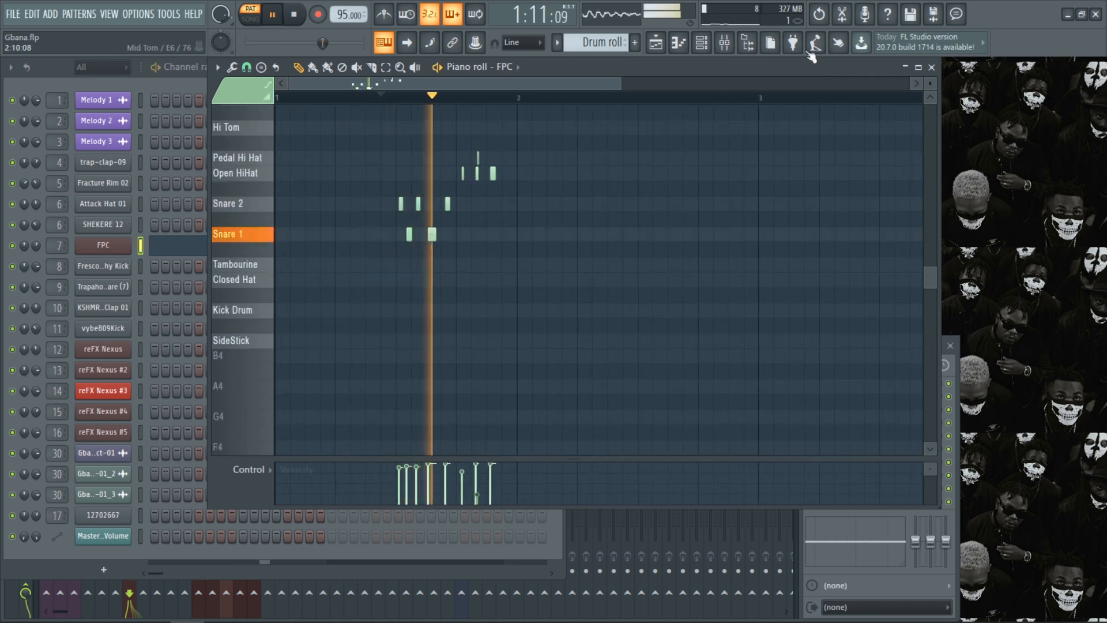
pyautogui.press('space')
pyautogui.click(931, 68)
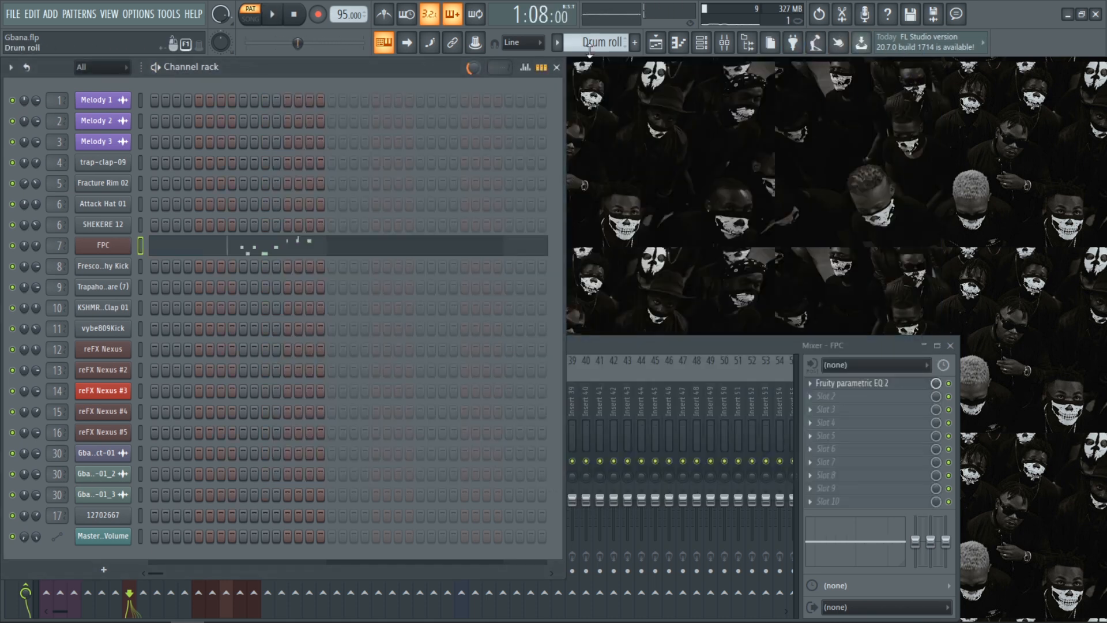
# Select the Hihat Roll pattern and play the Attack Hat 01 rolls in bars 1, 2, 3 and 4 in the piano roll
pyautogui.click(557, 44)
pyautogui.click(584, 258)
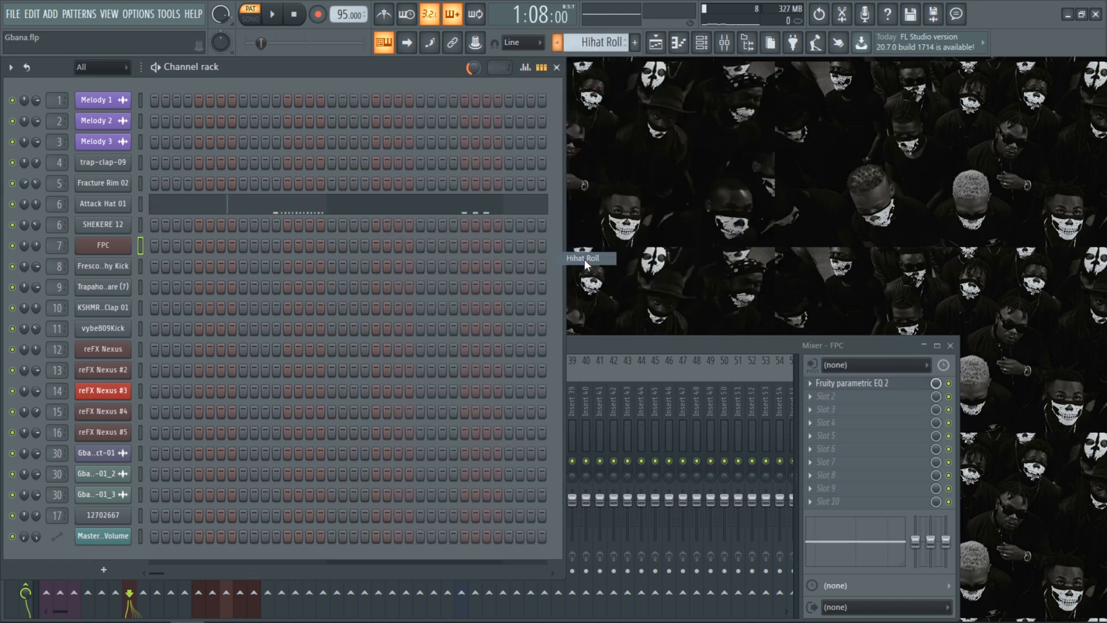
pyautogui.click(366, 206)
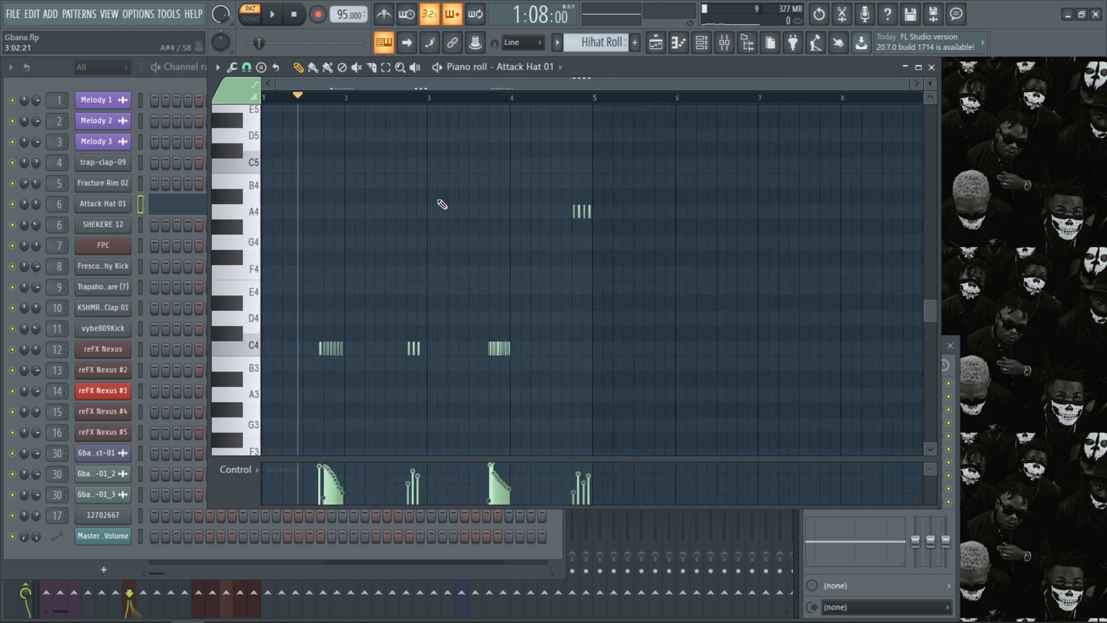
pyautogui.click(314, 96)
pyautogui.press('space')
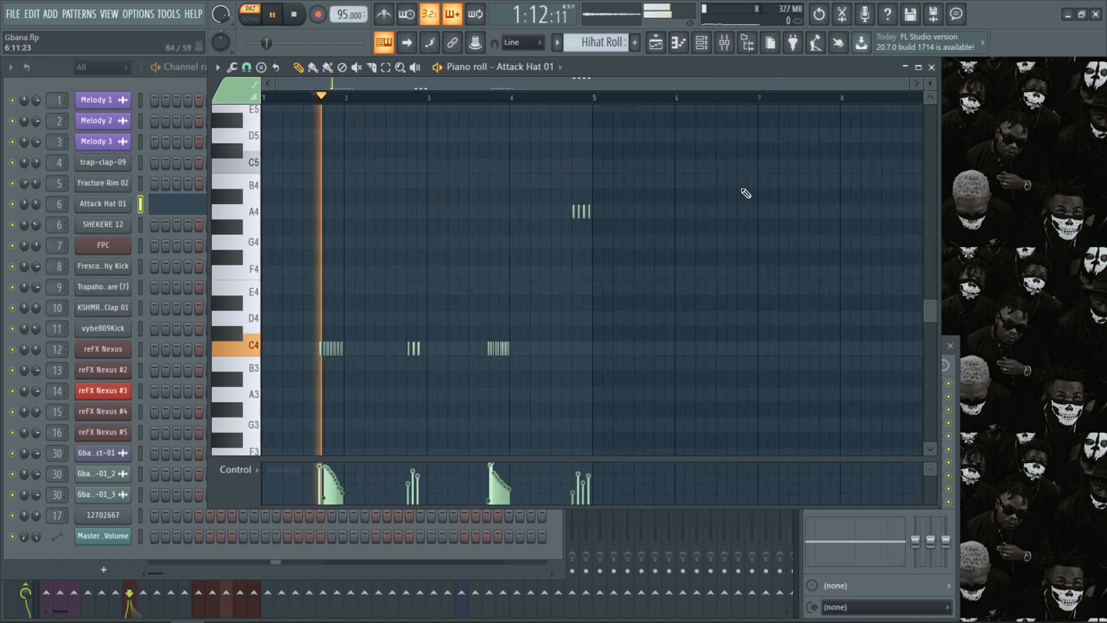
pyautogui.click(410, 98)
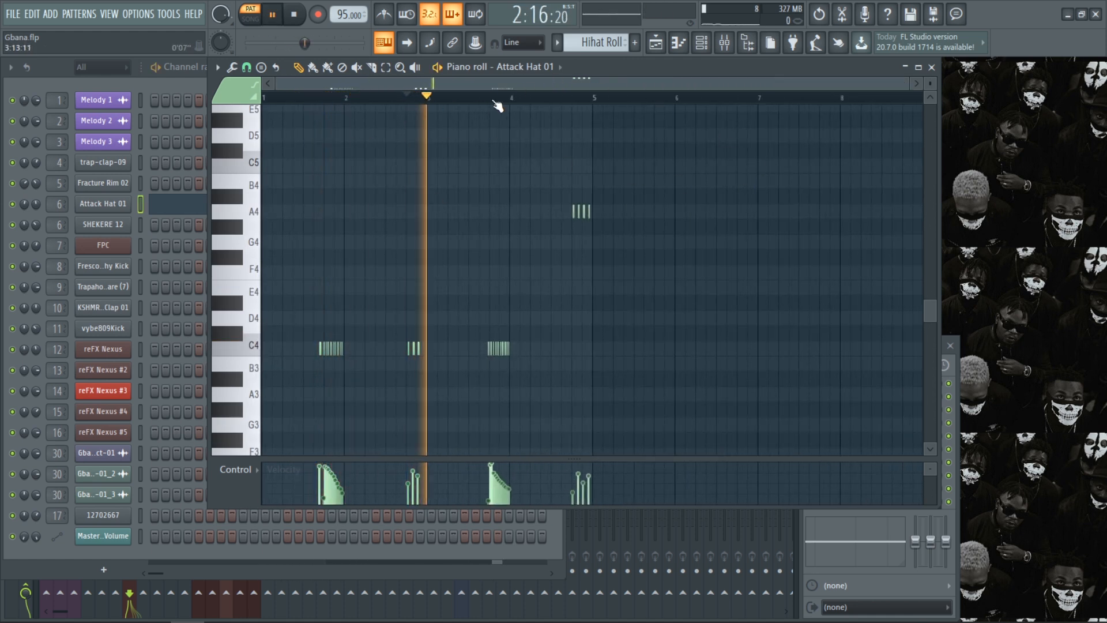
pyautogui.click(497, 98)
pyautogui.click(568, 98)
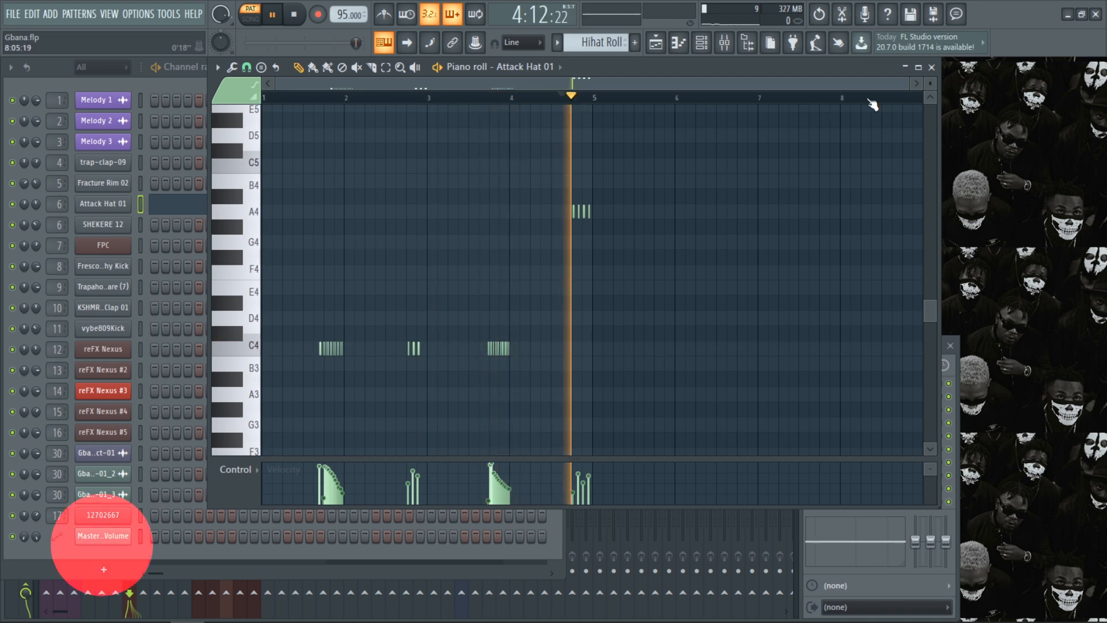
pyautogui.click(931, 68)
pyautogui.press('space')
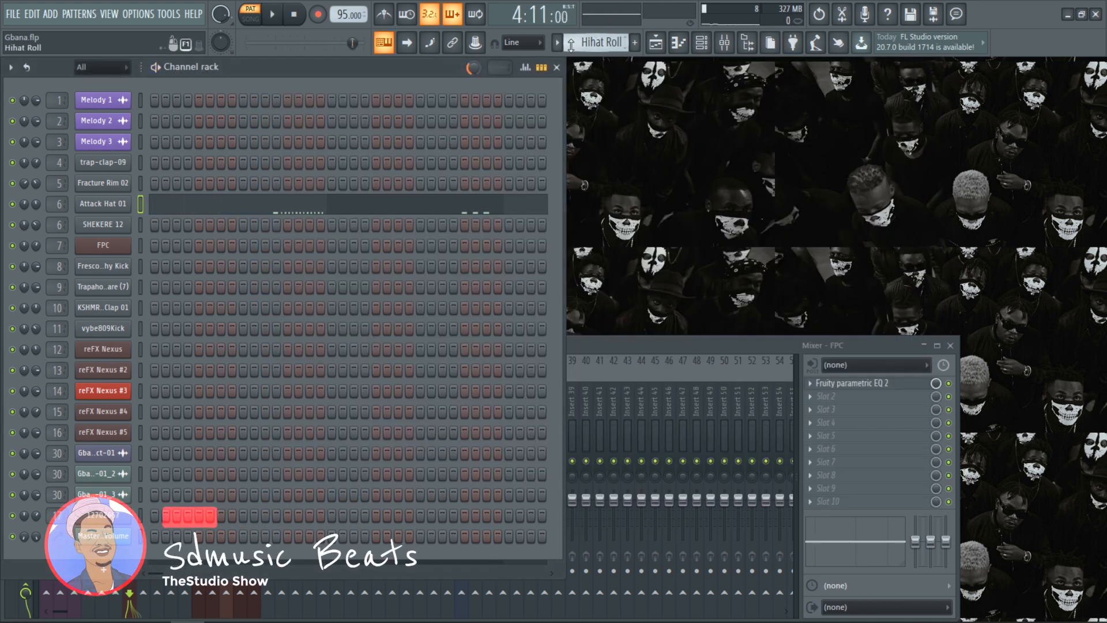
# Select the last Bass pattern and play its reFX Nexus #5 notes in the piano roll from bar 1
pyautogui.click(557, 42)
pyautogui.click(585, 275)
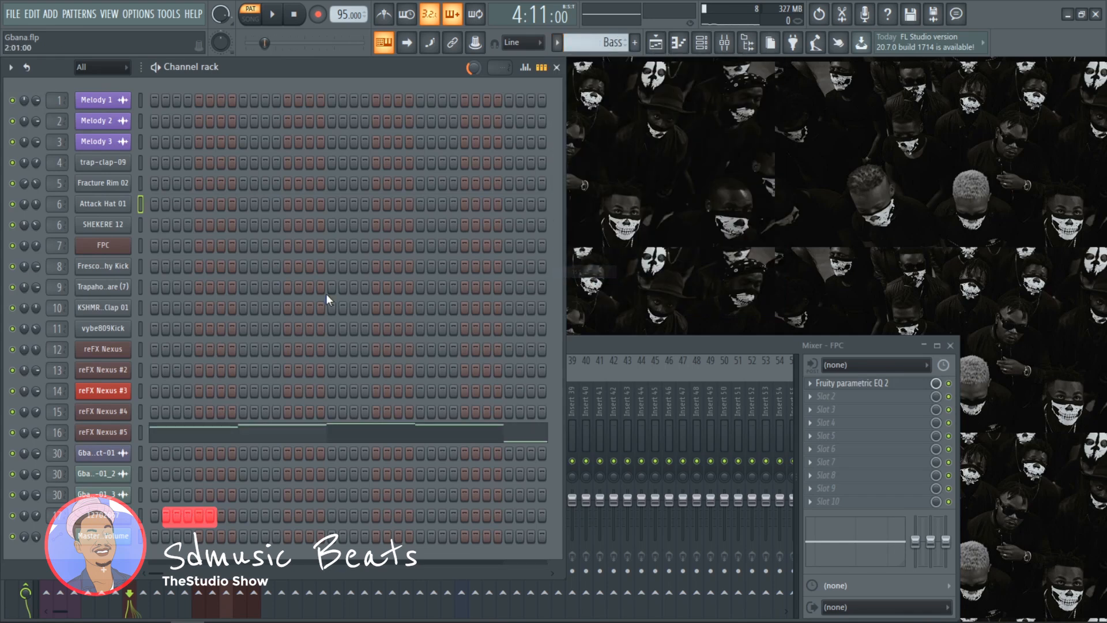
pyautogui.click(196, 432)
pyautogui.scroll(1, 314, 319)
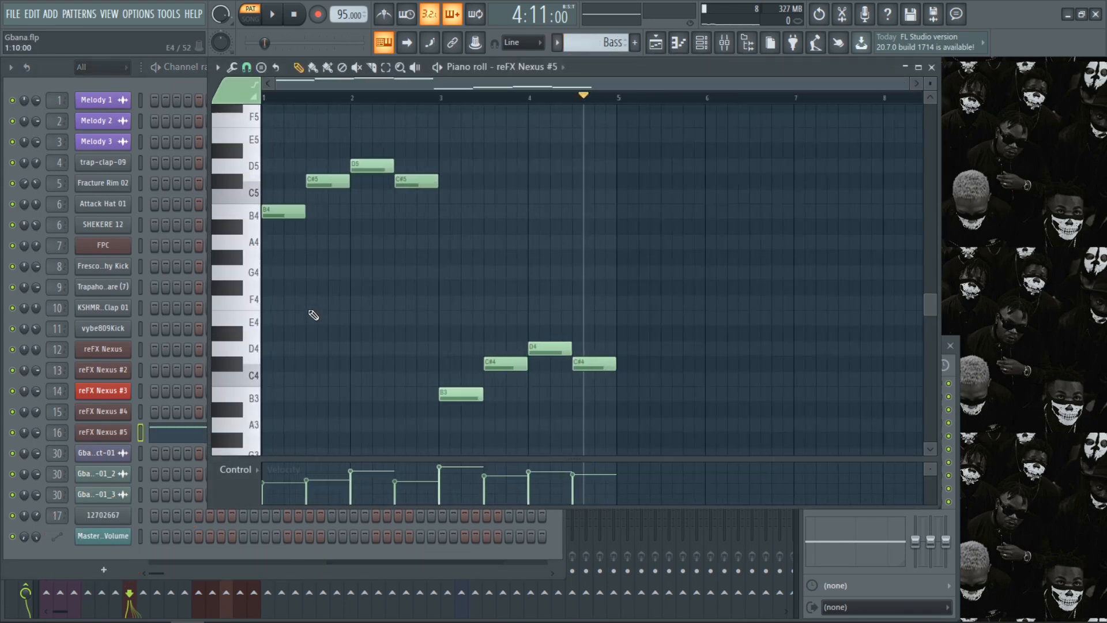
pyautogui.click(275, 99)
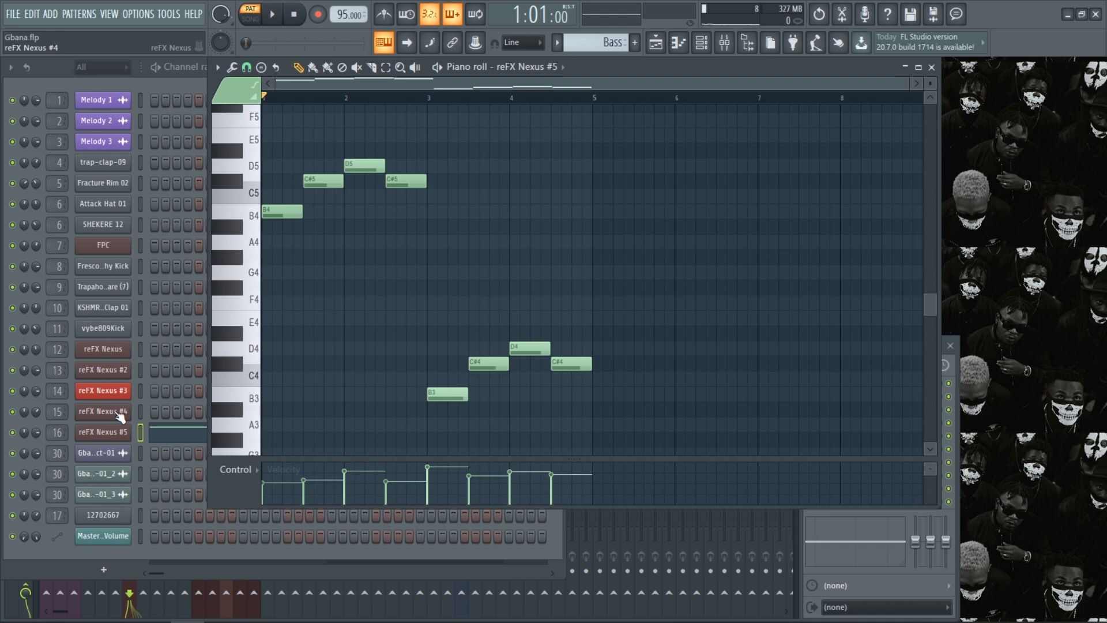
pyautogui.press('space')
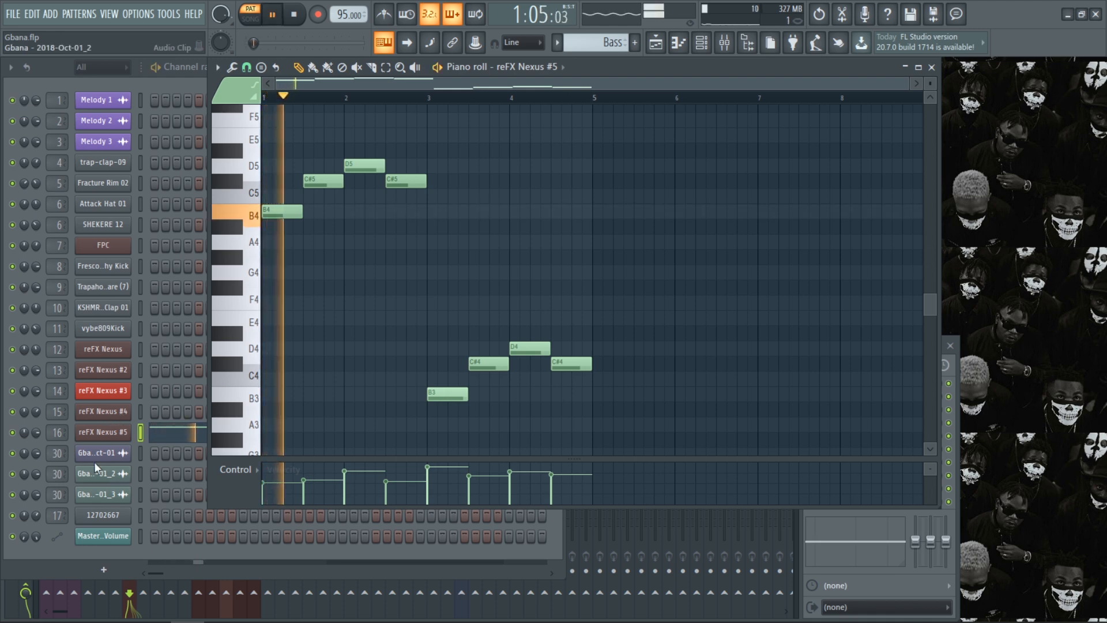
# Inspect the preset used in the reFX Nexus #5 instrument while the Bass pattern plays, and stop playback
pyautogui.click(104, 430)
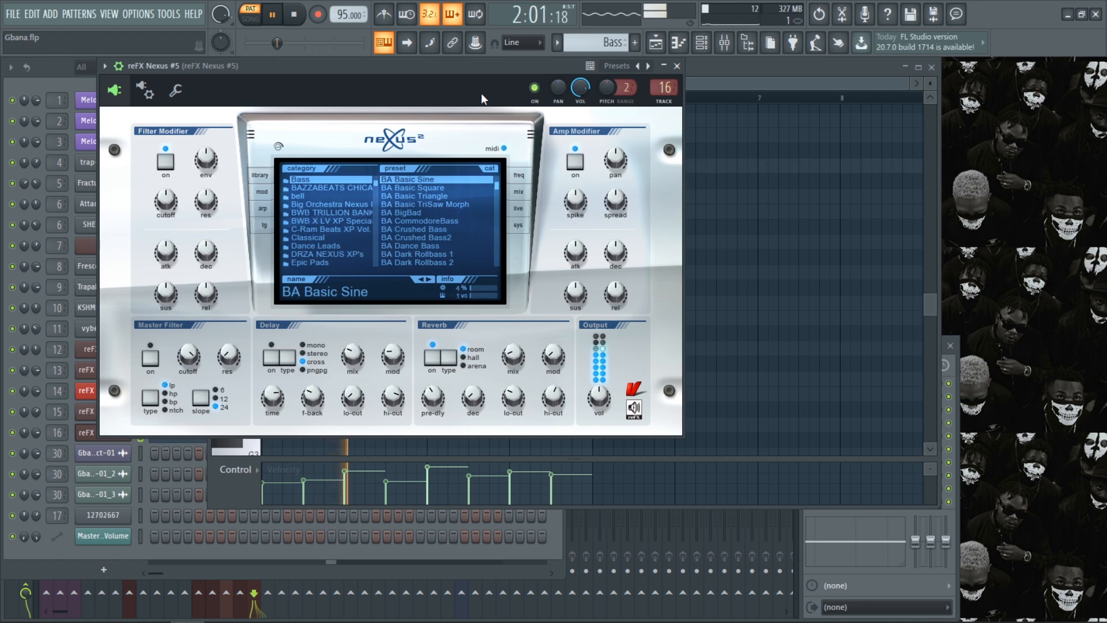
pyautogui.press('space')
pyautogui.click(674, 67)
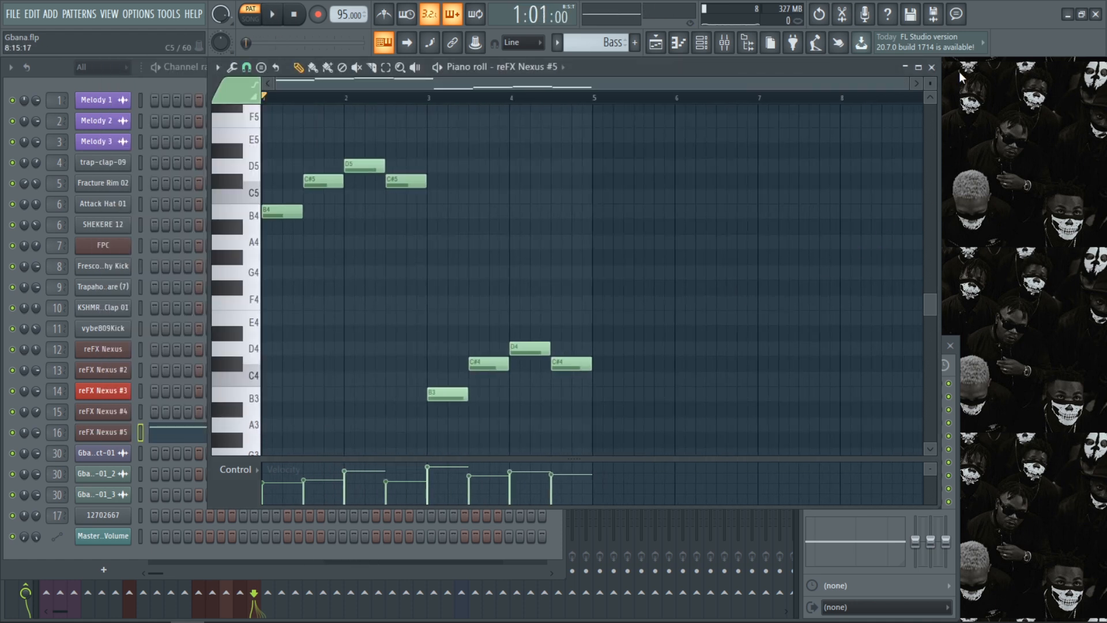
pyautogui.click(938, 66)
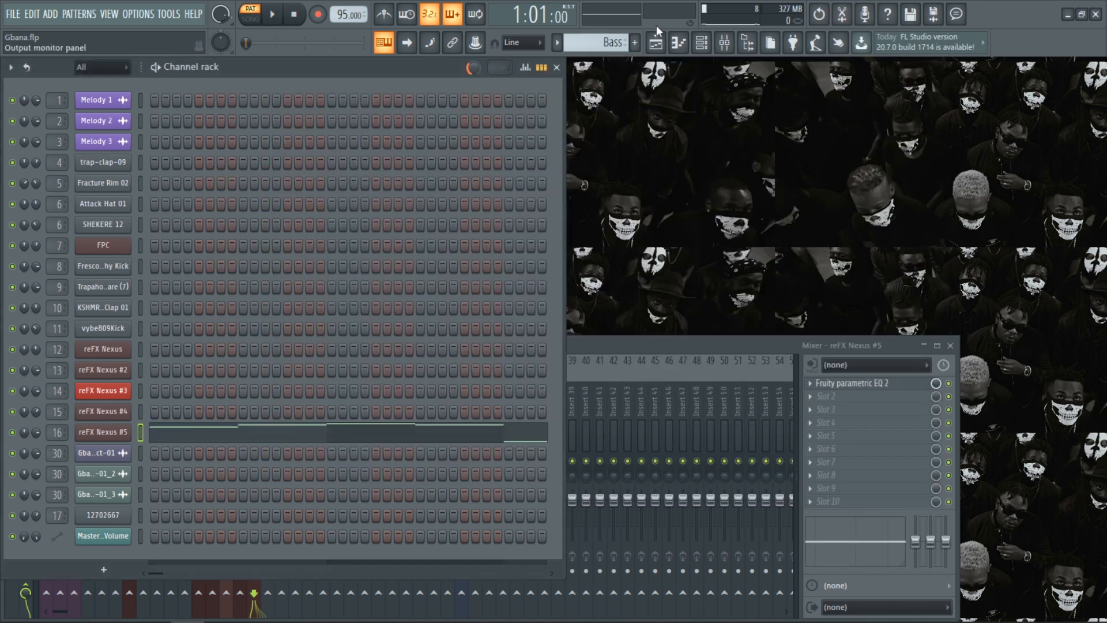
# Select the Tag pattern and play the 12702667 sampler notes in the piano roll
pyautogui.click(557, 42)
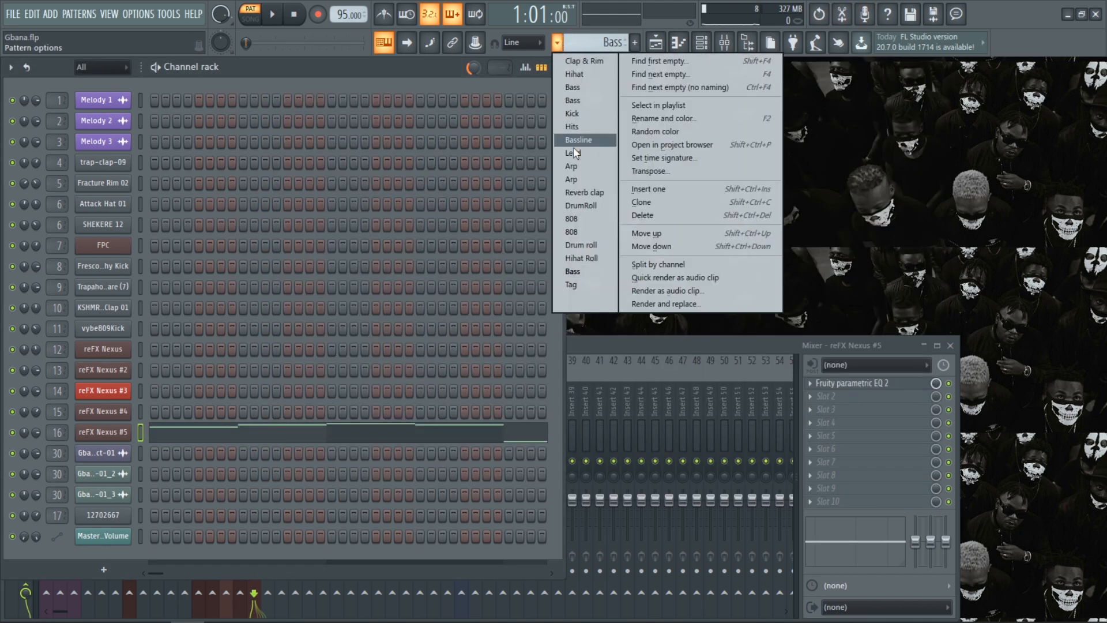
pyautogui.click(579, 285)
pyautogui.click(167, 520)
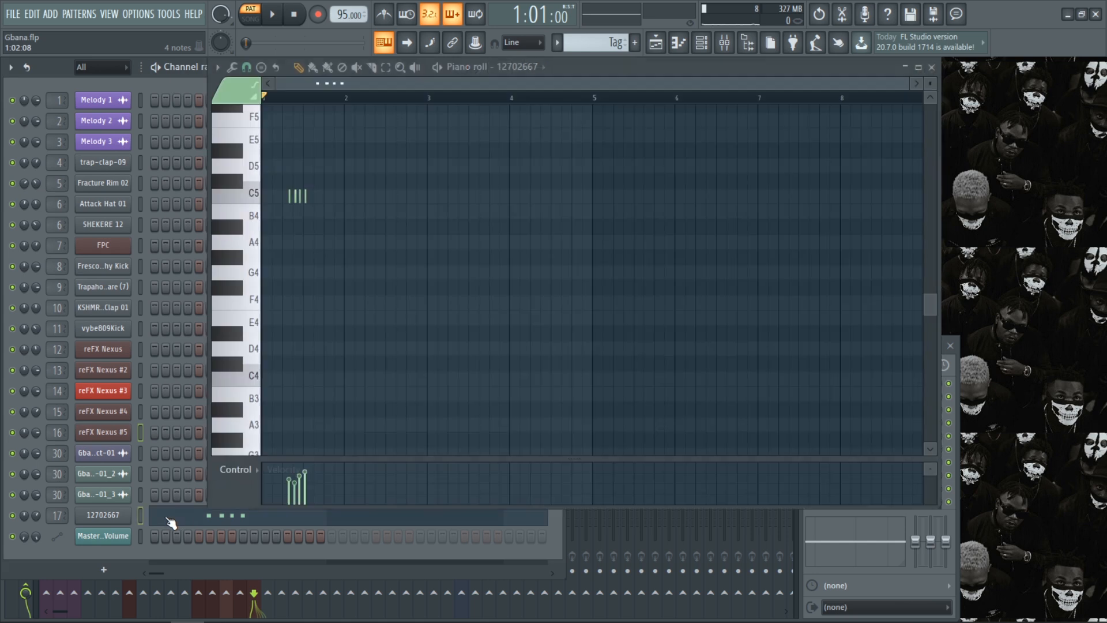
pyautogui.press('space')
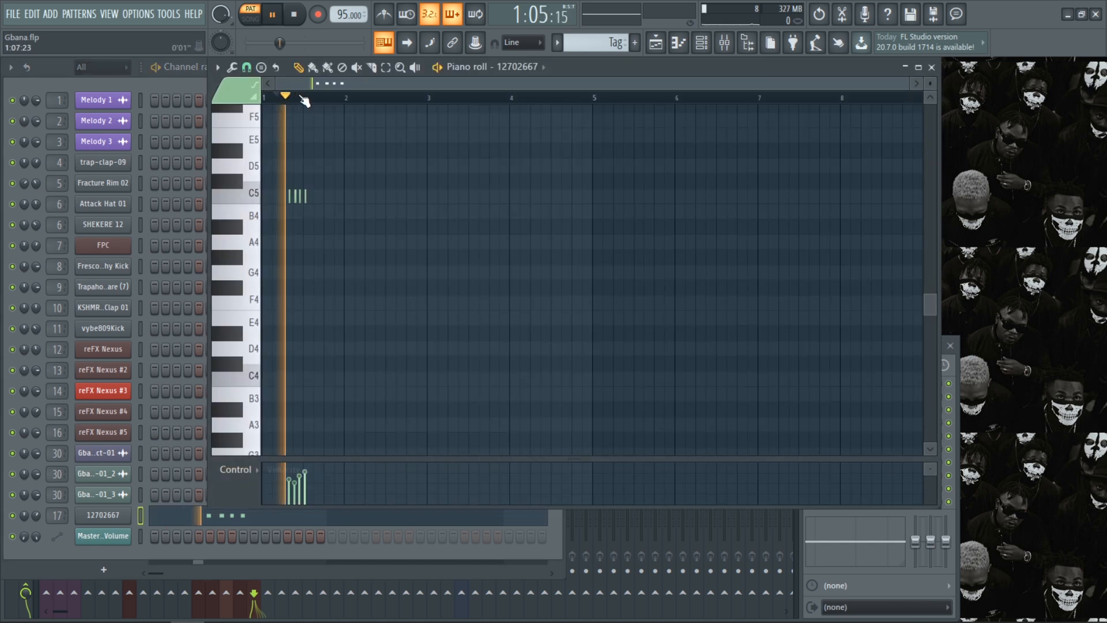
pyautogui.press('space')
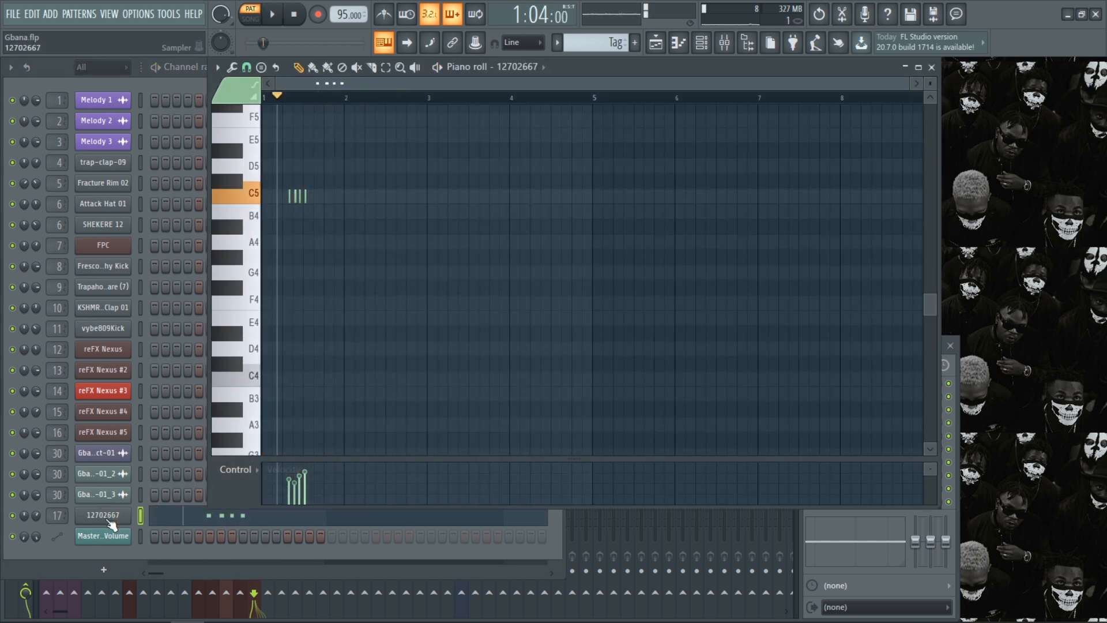
# Inspect the 12702667 sampler's instrument and sample settings, and audition the tag sample
pyautogui.click(103, 515)
pyautogui.click(192, 264)
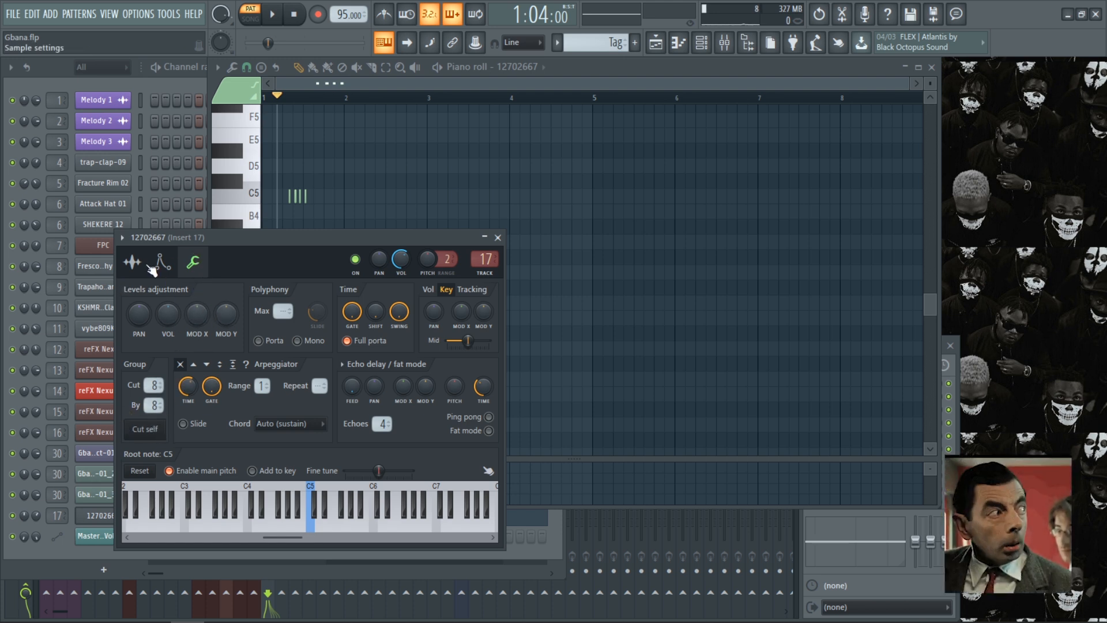
pyautogui.click(132, 262)
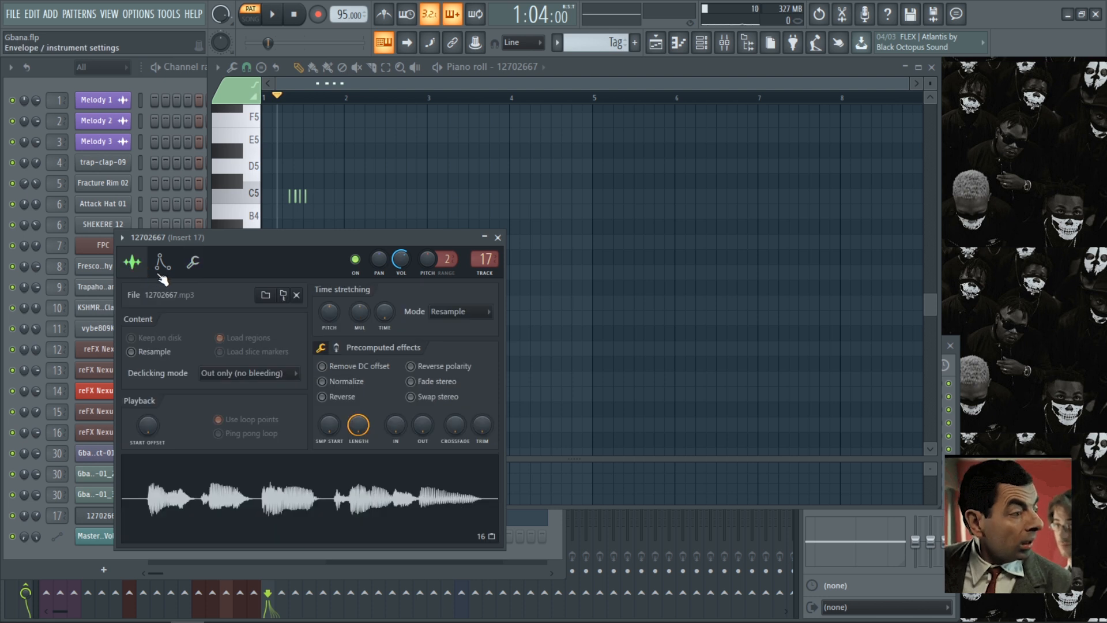
pyautogui.press('q')
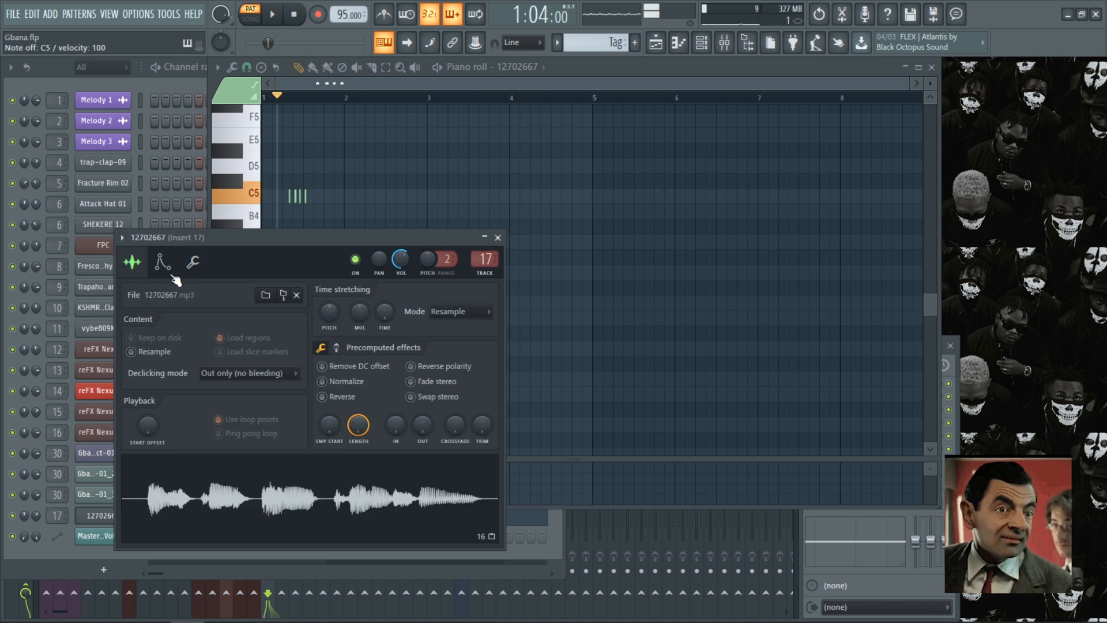
pyautogui.click(497, 237)
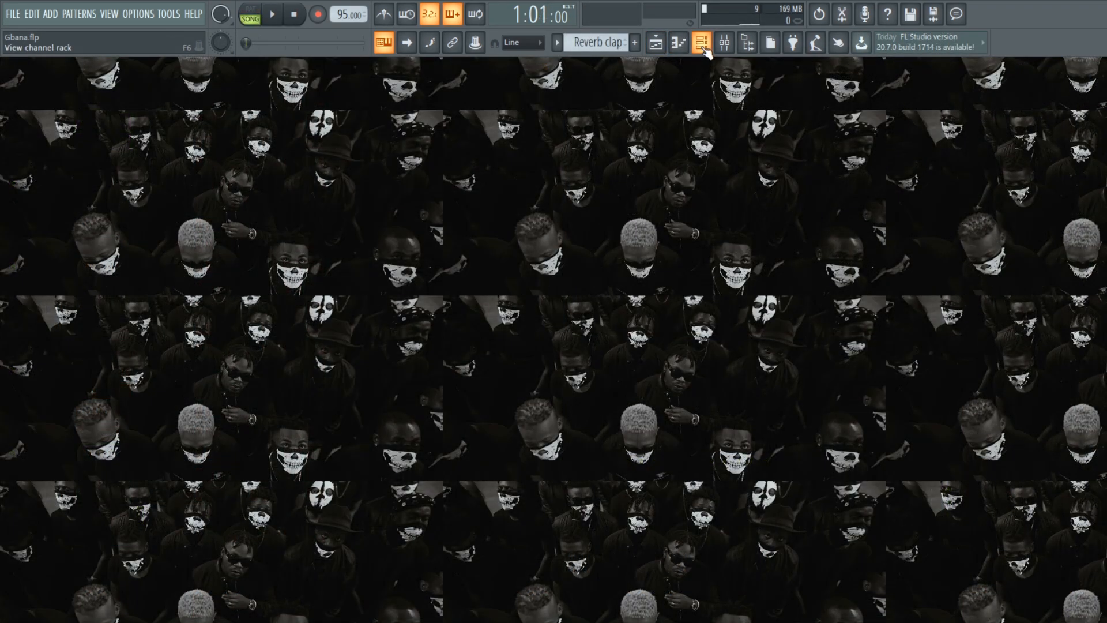
# Inspect the Melody 1 audio clip's sample and miscellaneous settings from the channel rack, and audition its sample
pyautogui.click(703, 45)
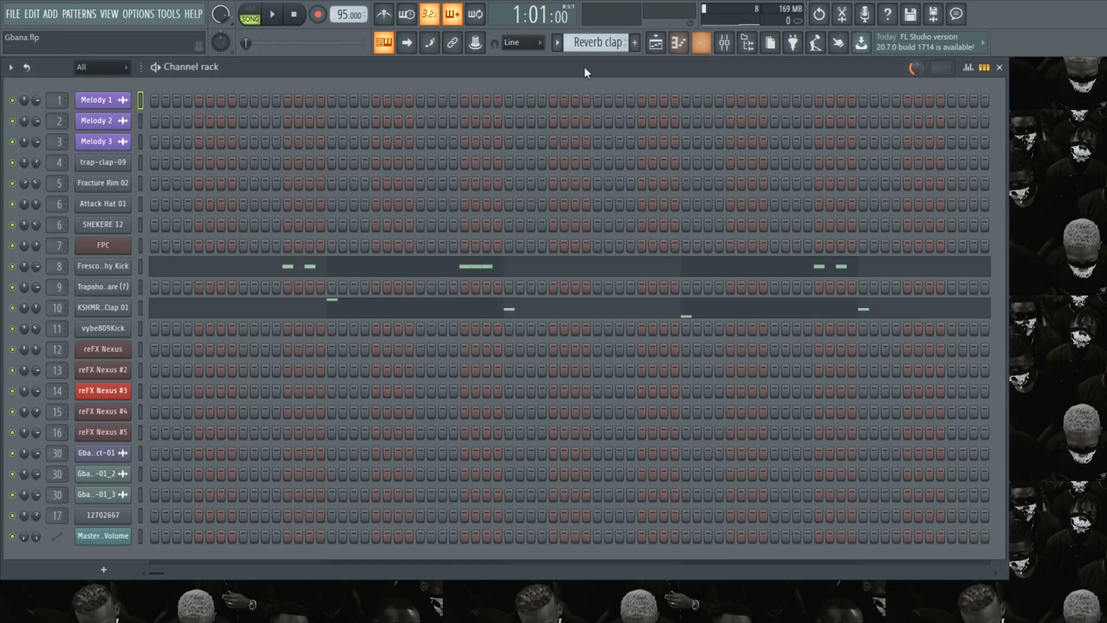
pyautogui.click(102, 101)
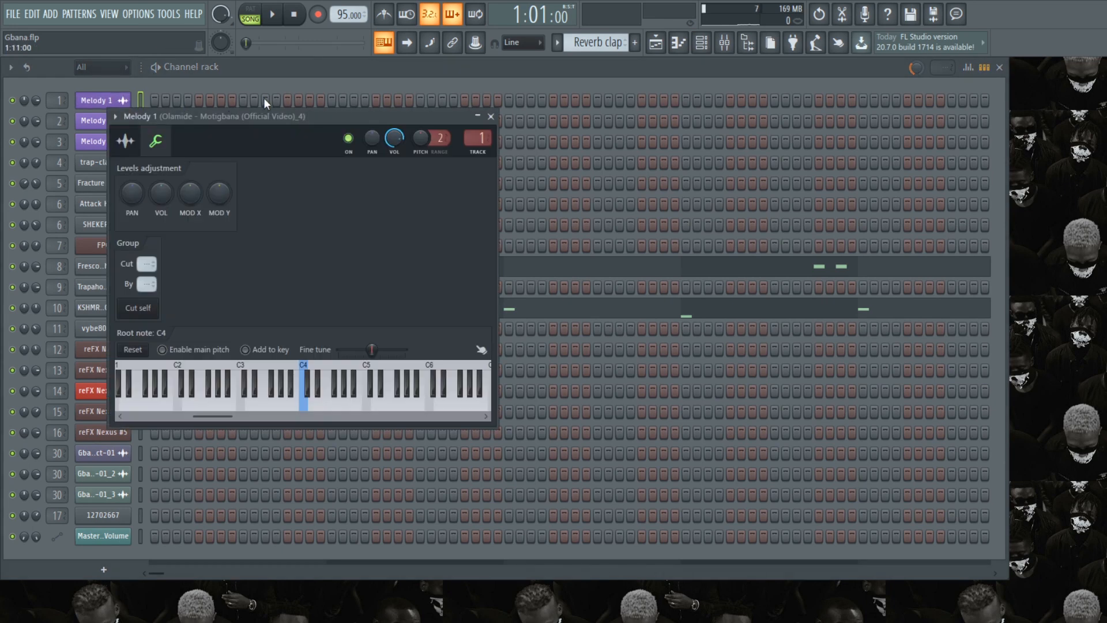
pyautogui.moveTo(279, 115); pyautogui.dragTo(328, 140)
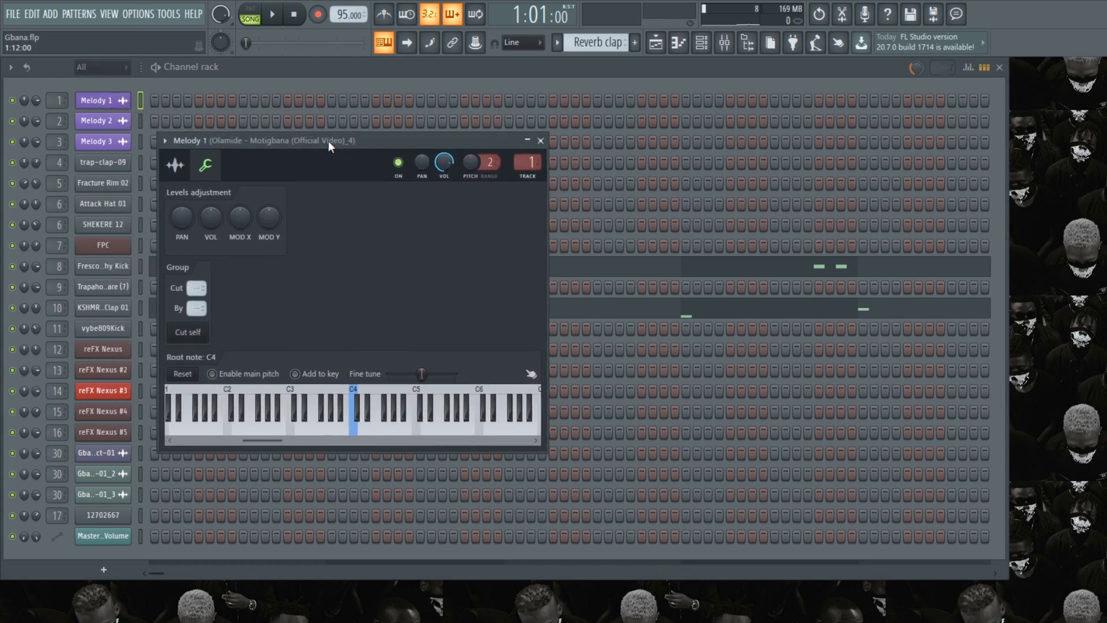
pyautogui.click(190, 172)
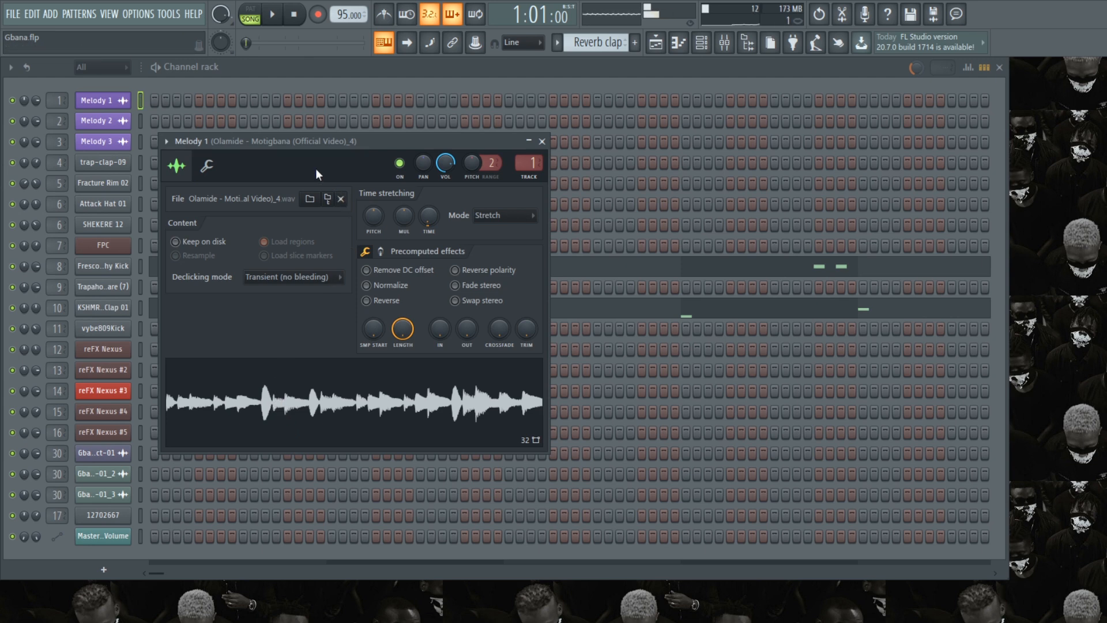
pyautogui.click(207, 167)
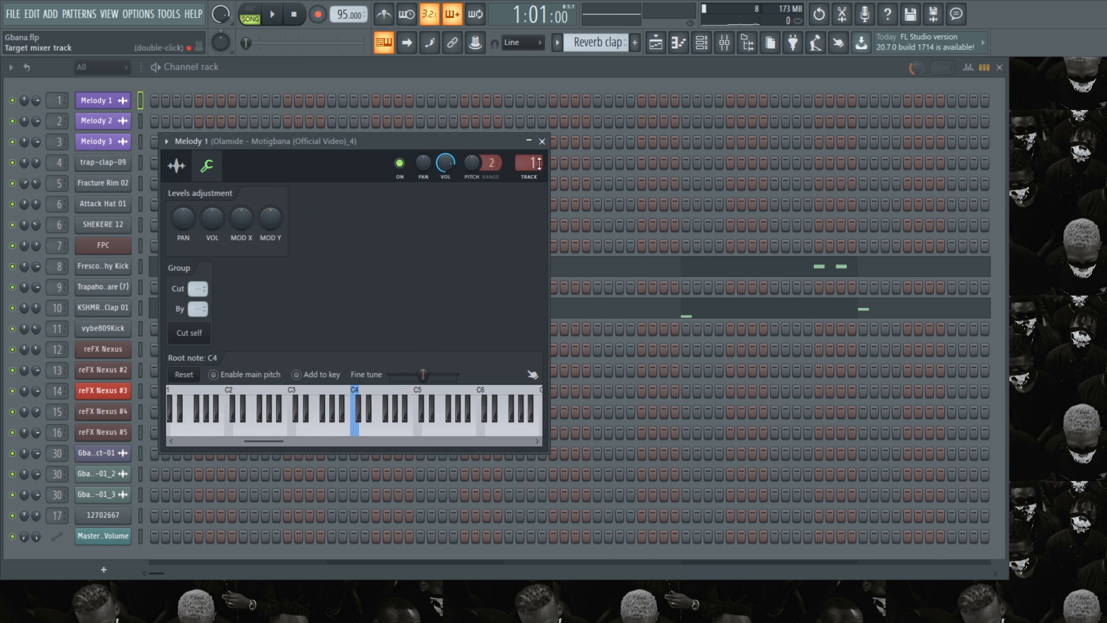
pyautogui.click(542, 141)
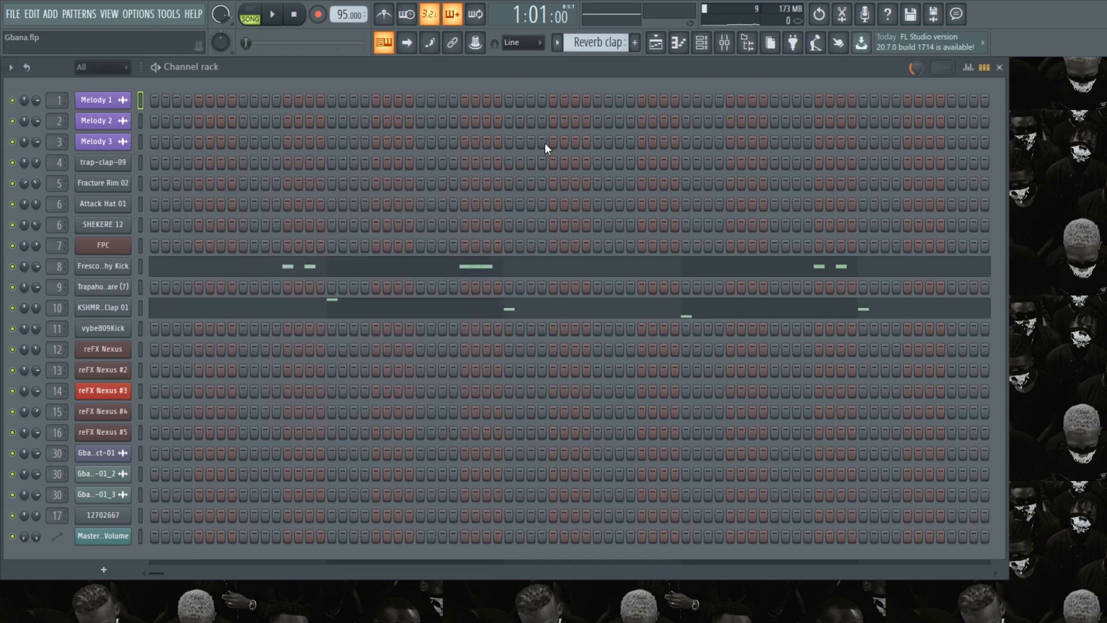
# Audition the Melody 2 audio clip's sample and inspect its root note and miscellaneous settings
pyautogui.click(109, 125)
pyautogui.click(95, 228)
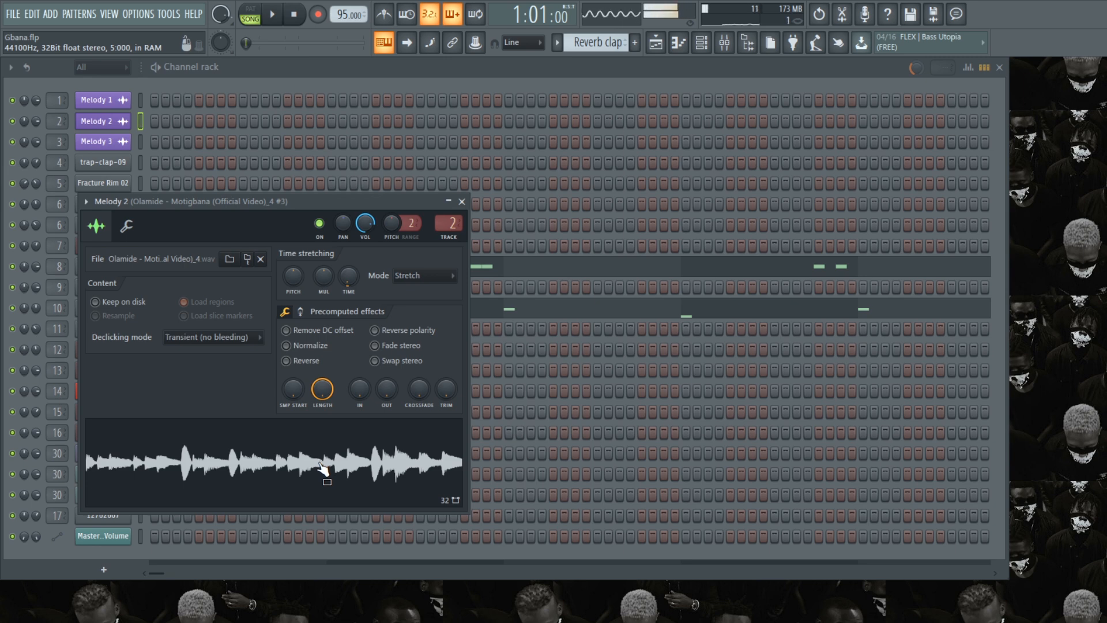
pyautogui.click(128, 227)
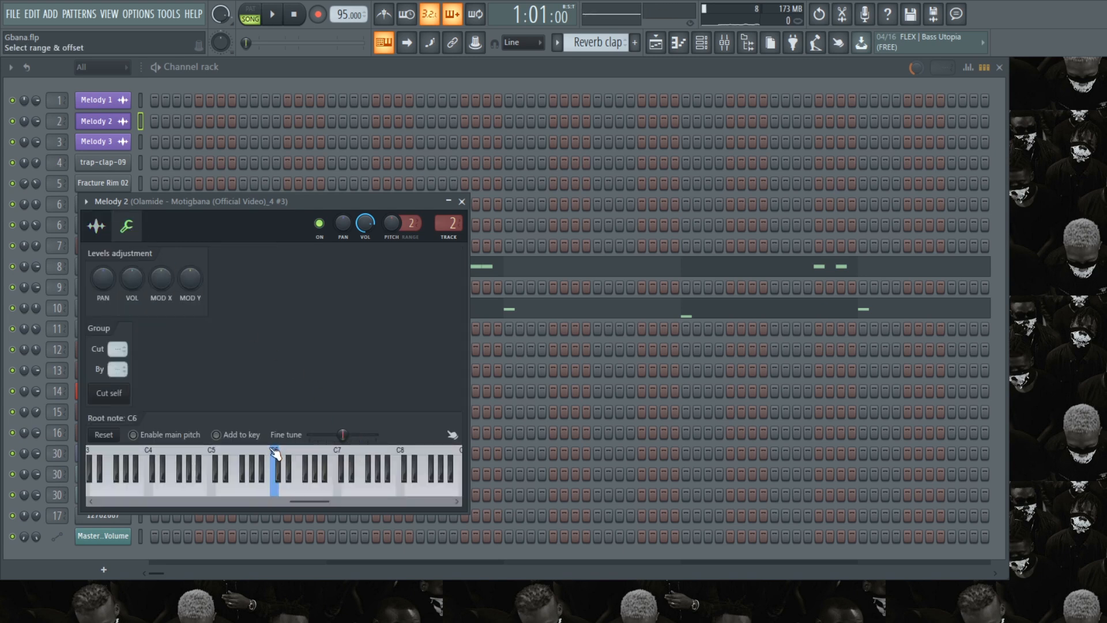
# Inspect the Melody 3 audio clip's root note and sample settings, and audition its sample
pyautogui.click(104, 141)
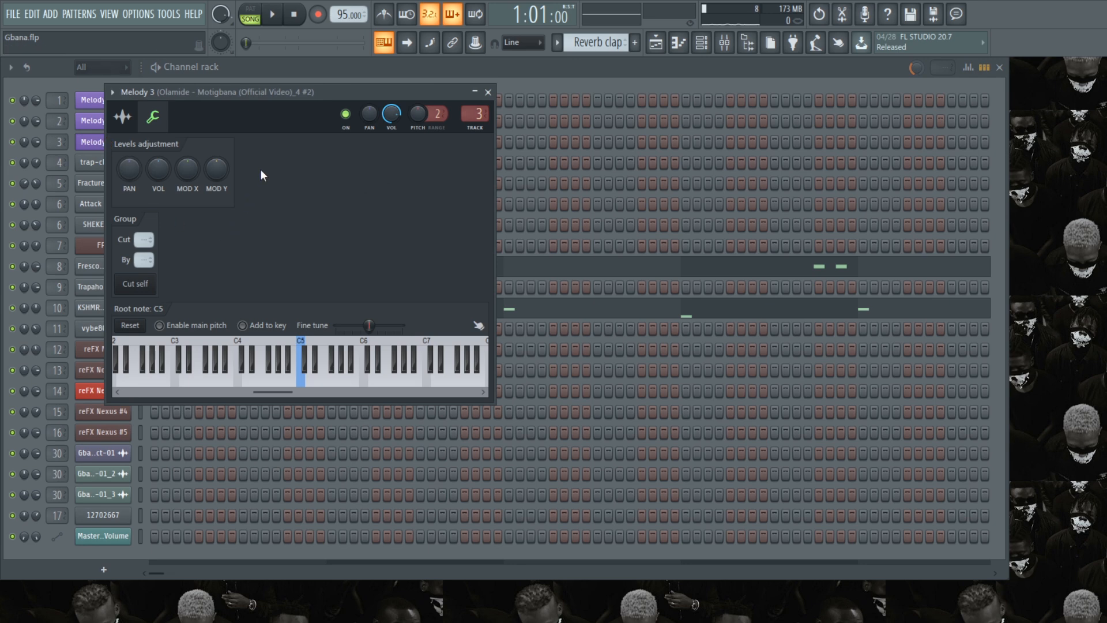
pyautogui.moveTo(287, 95); pyautogui.dragTo(289, 178)
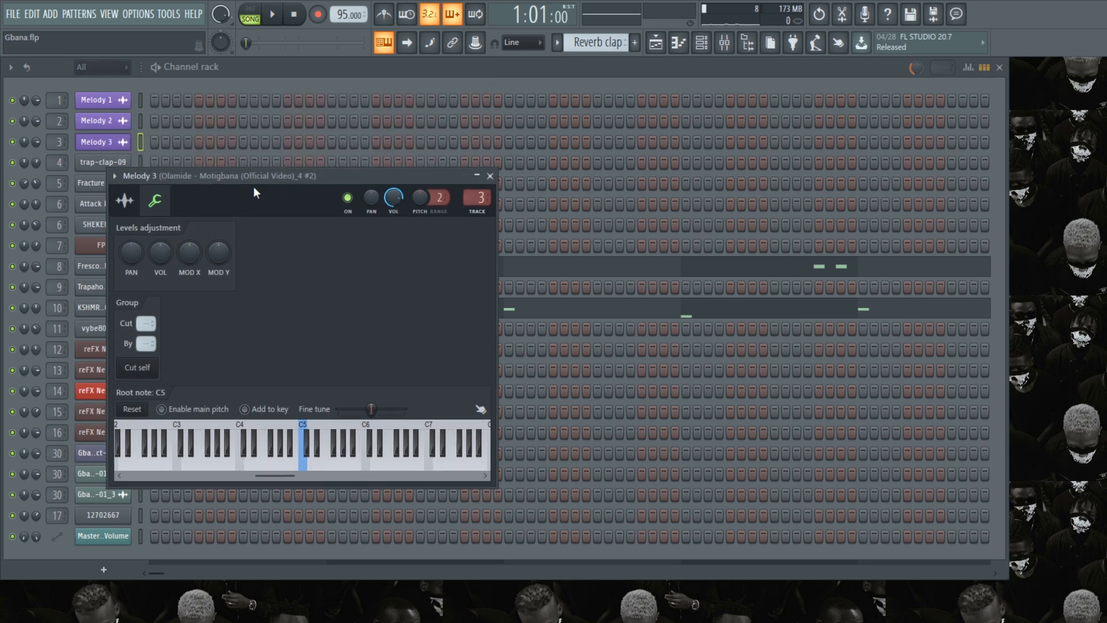
pyautogui.click(124, 200)
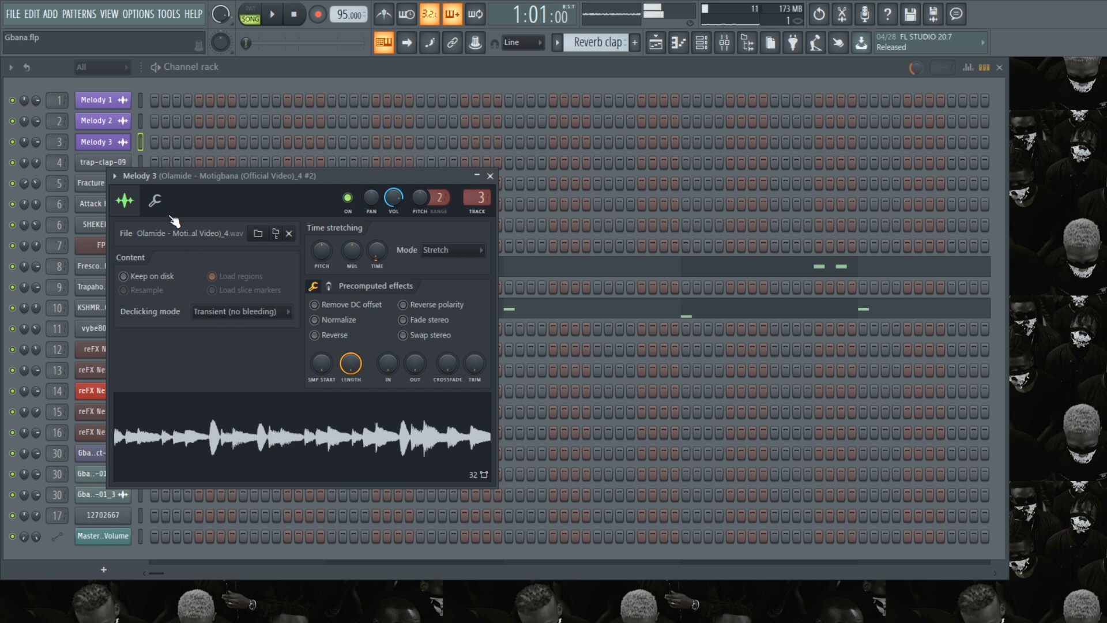
pyautogui.click(155, 200)
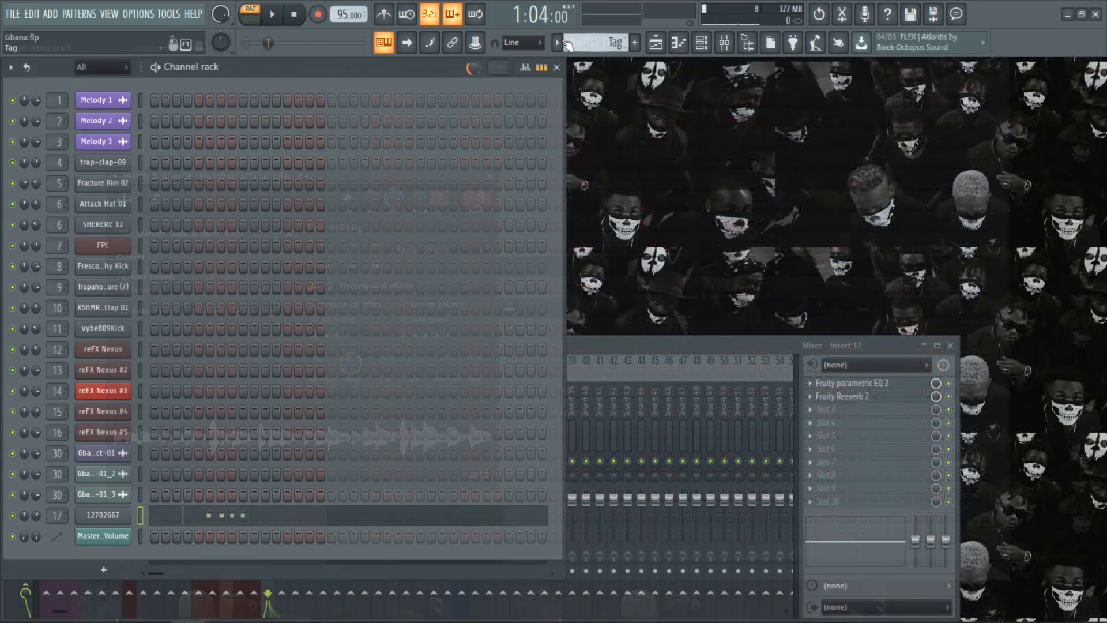
pyautogui.click(557, 42)
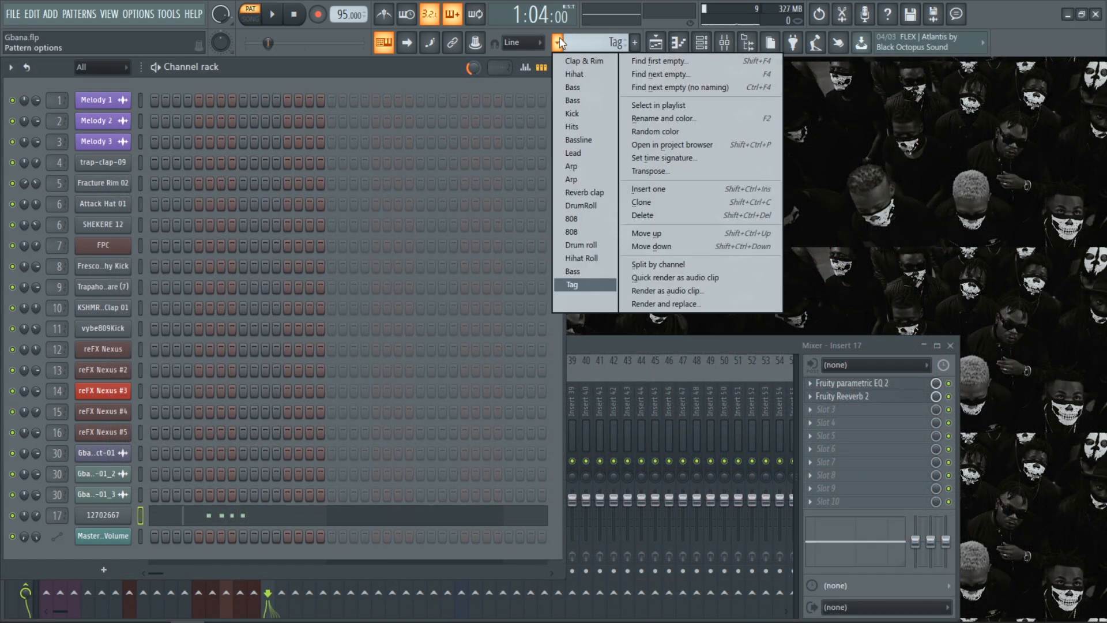
pyautogui.click(993, 192)
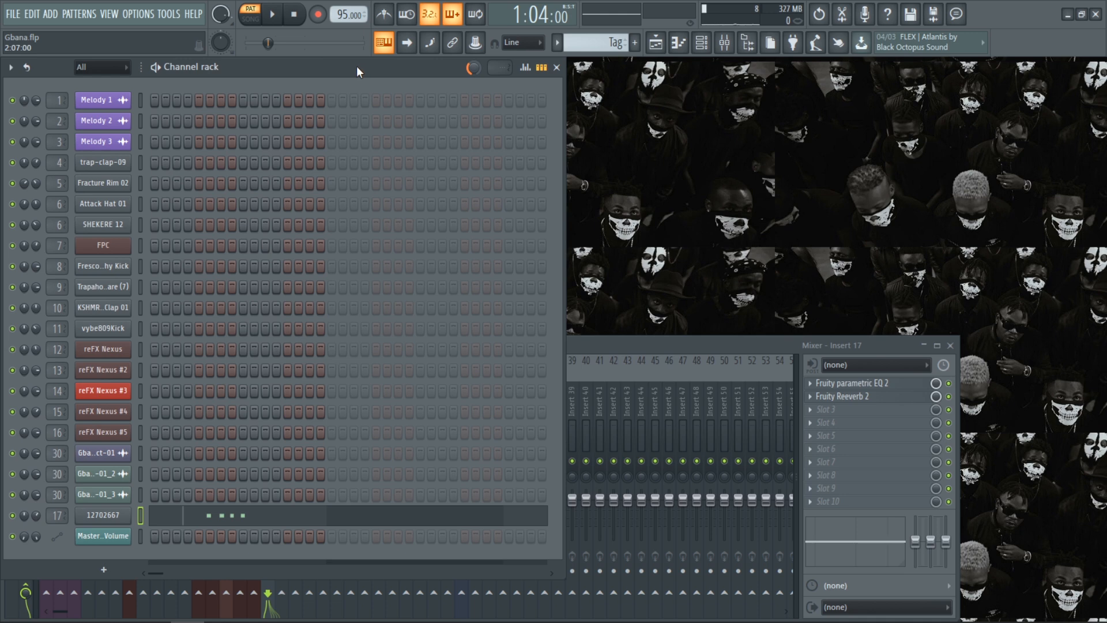
pyautogui.click(557, 42)
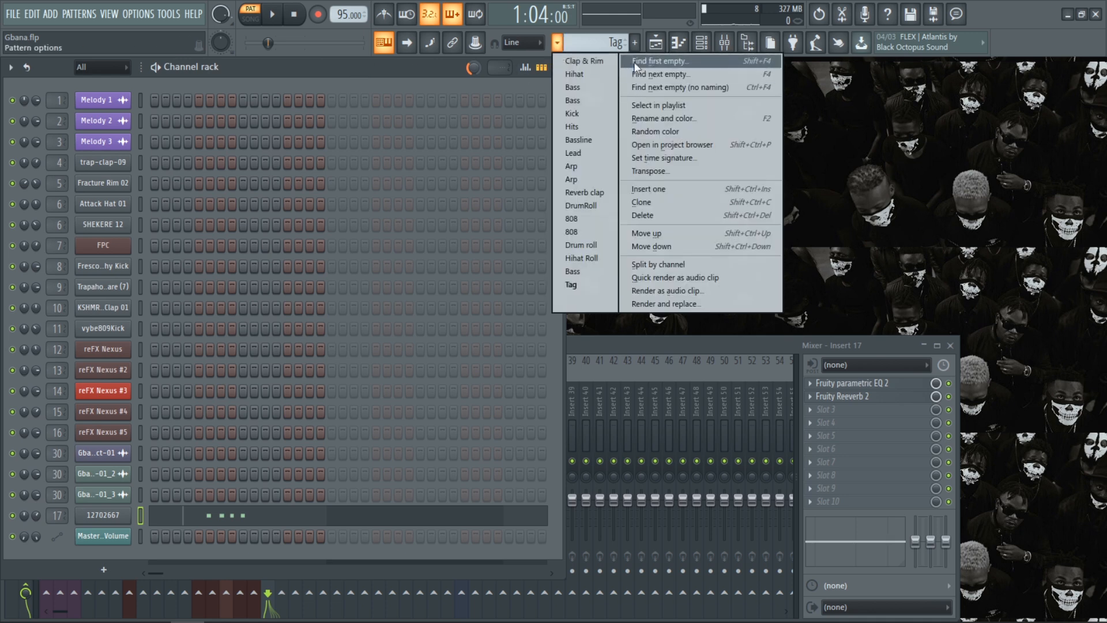
pyautogui.click(973, 170)
# Show the whole arrangement in the playlist, solo the Lead track, and restore all tracks to active
pyautogui.click(655, 44)
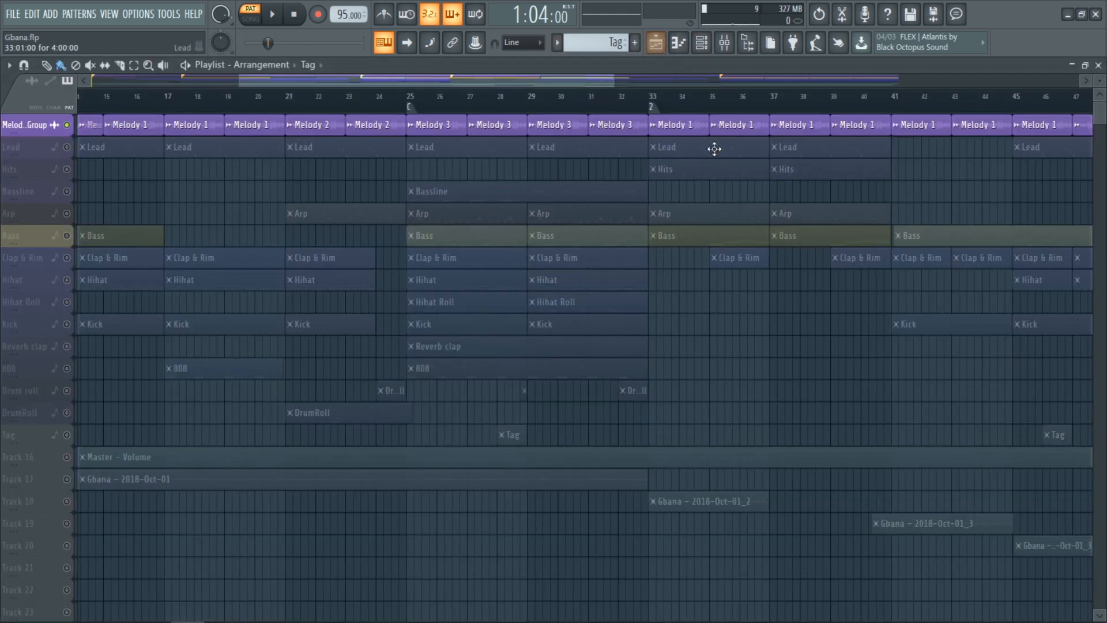
pyautogui.scroll(-4, 730, 337)
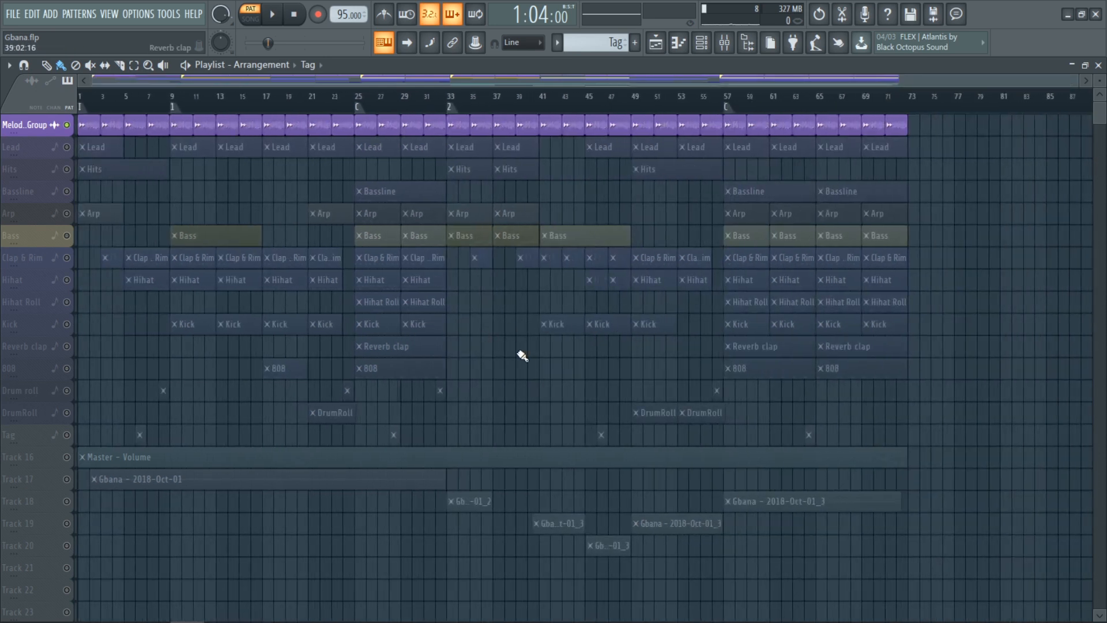
pyautogui.click(68, 148)
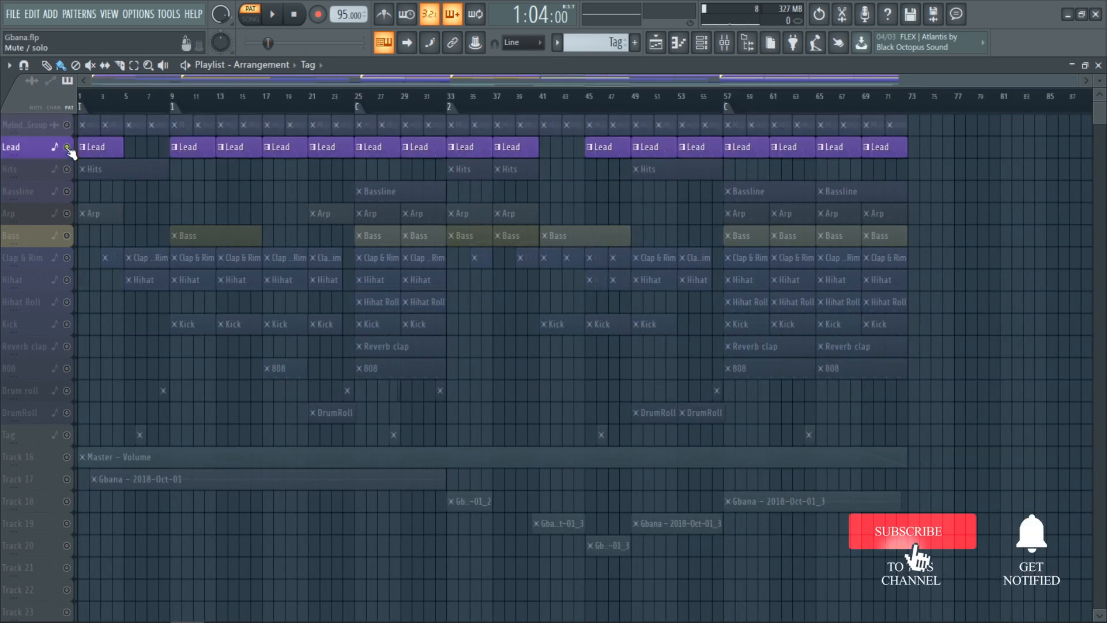
pyautogui.click(68, 147)
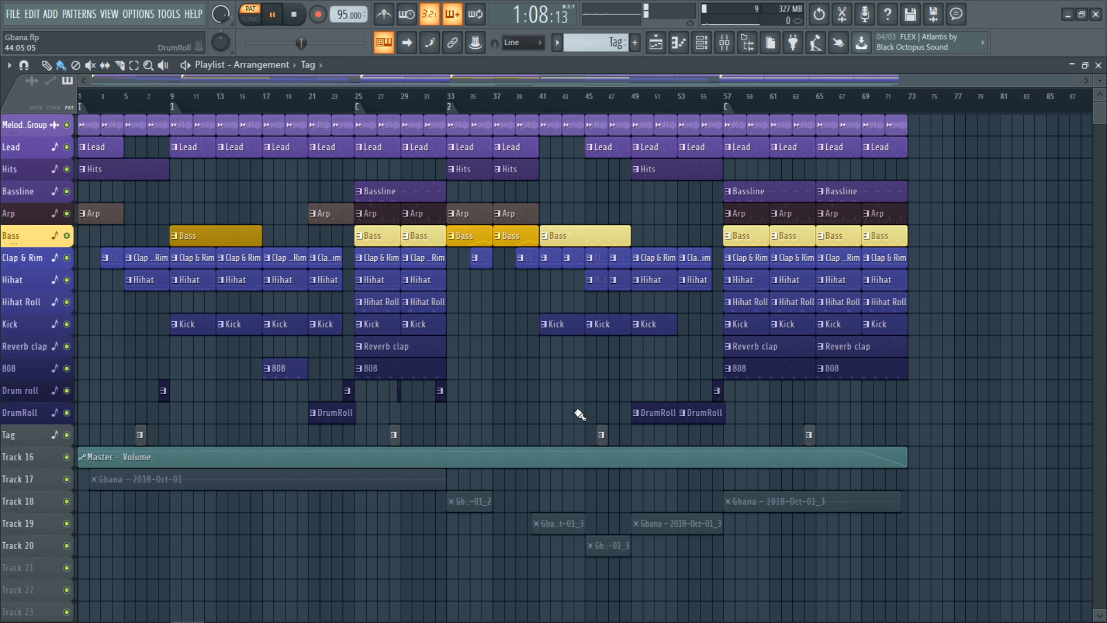
# Switch to song mode, select the Master - Volume automation clip, and play the full arrangement from bar 1
pyautogui.click(258, 23)
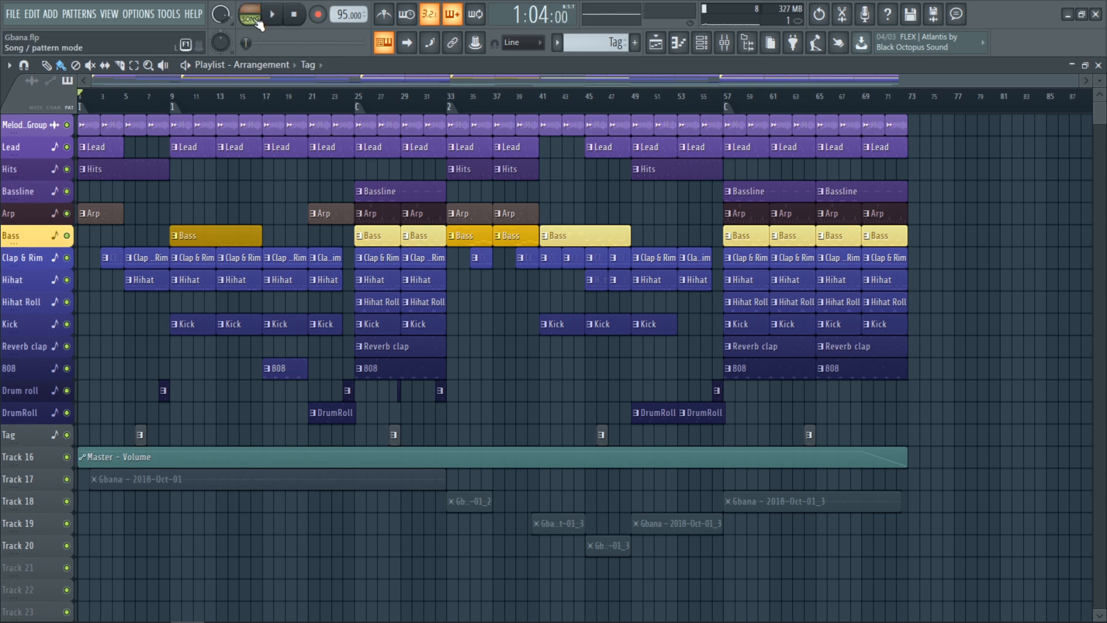
pyautogui.scroll(1, 511, 358)
pyautogui.scroll(-1, 510, 353)
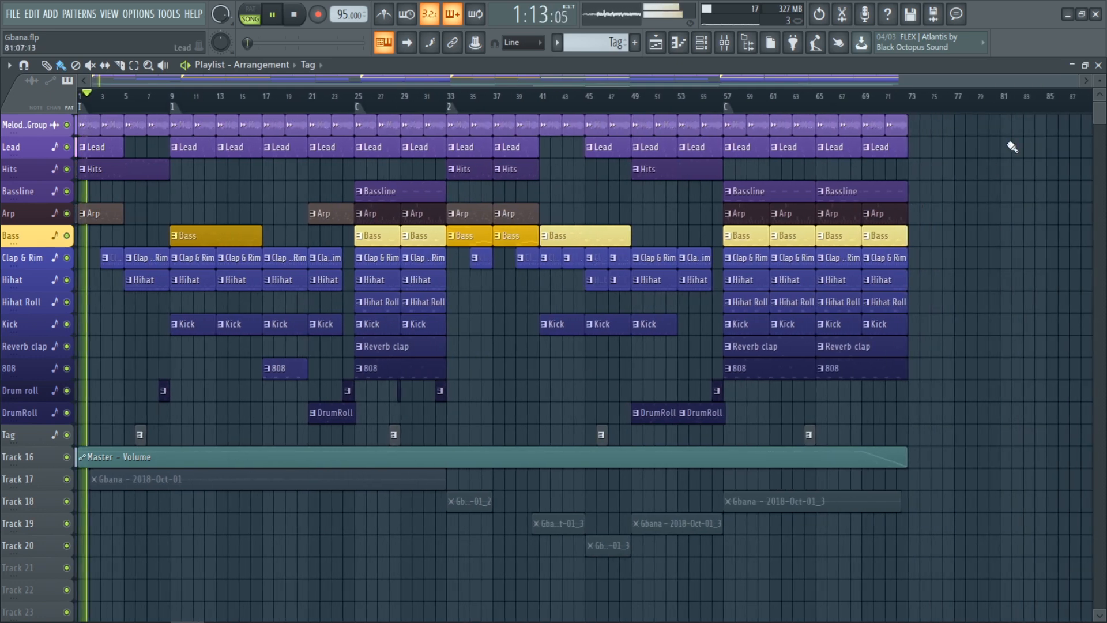
pyautogui.press('space')
pyautogui.click(148, 456)
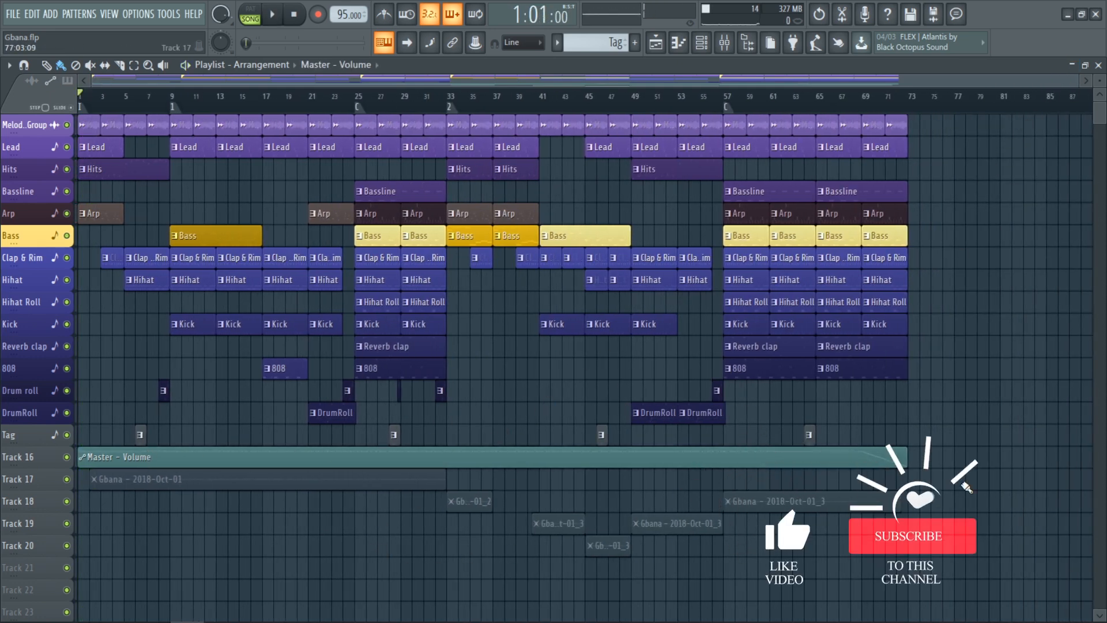
pyautogui.press('space')
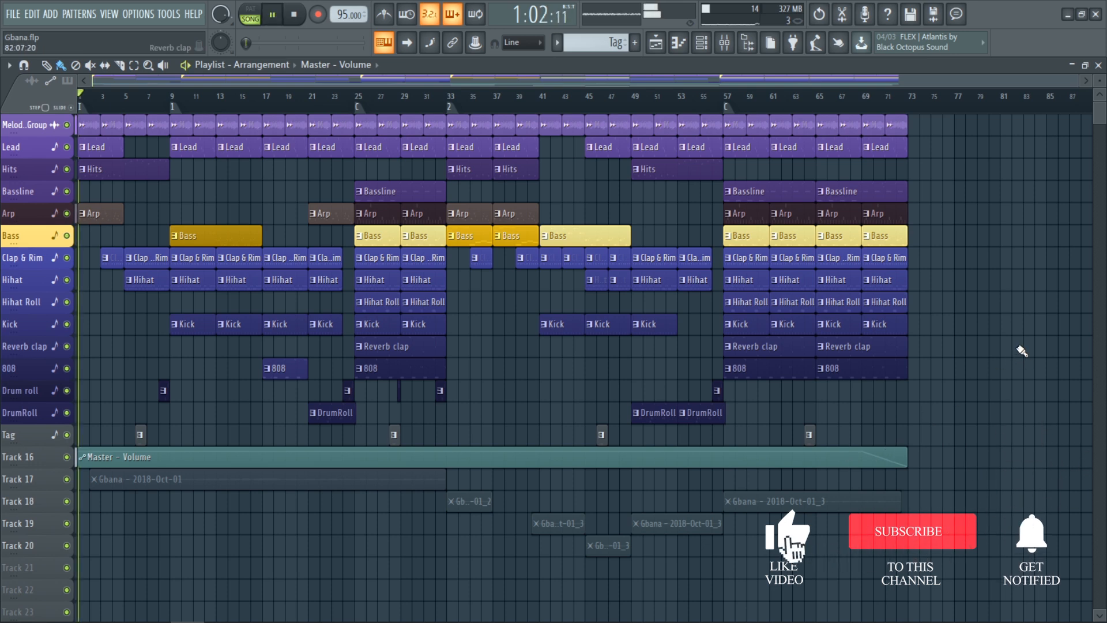
# Close the channel rack and mixer, and show the playlist as a non-maximized window while the song plays
pyautogui.click(1099, 66)
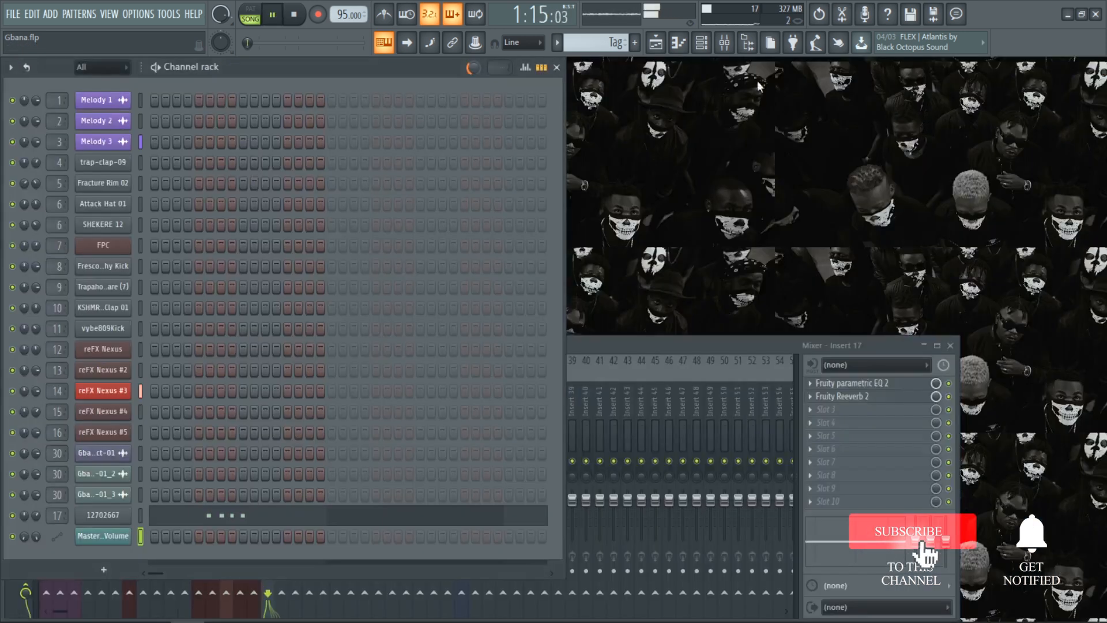
pyautogui.press('F6')
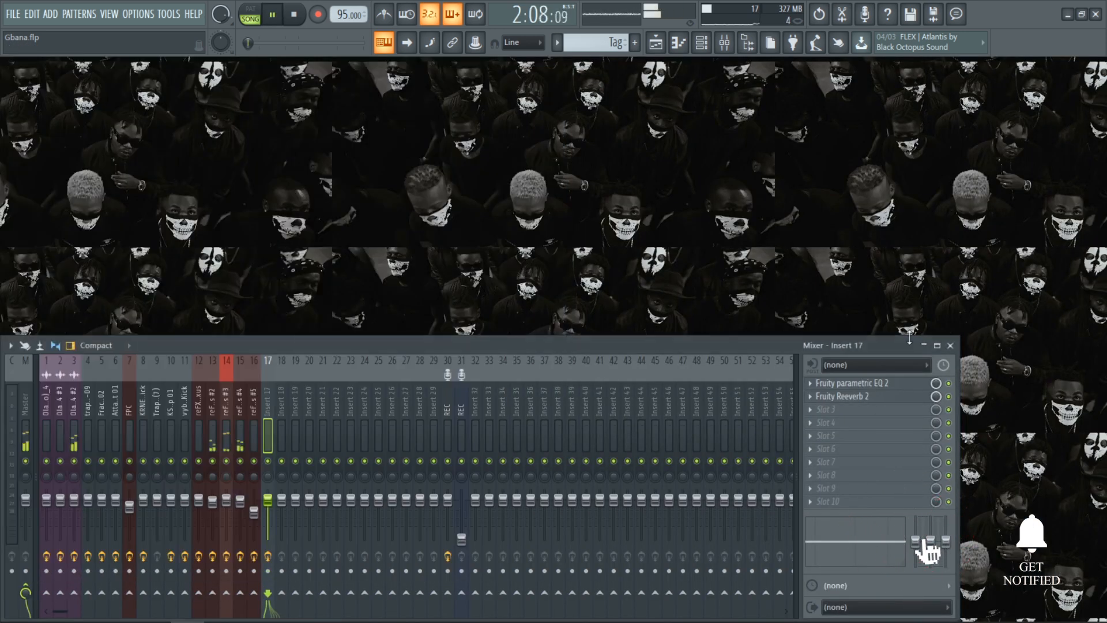
pyautogui.click(950, 345)
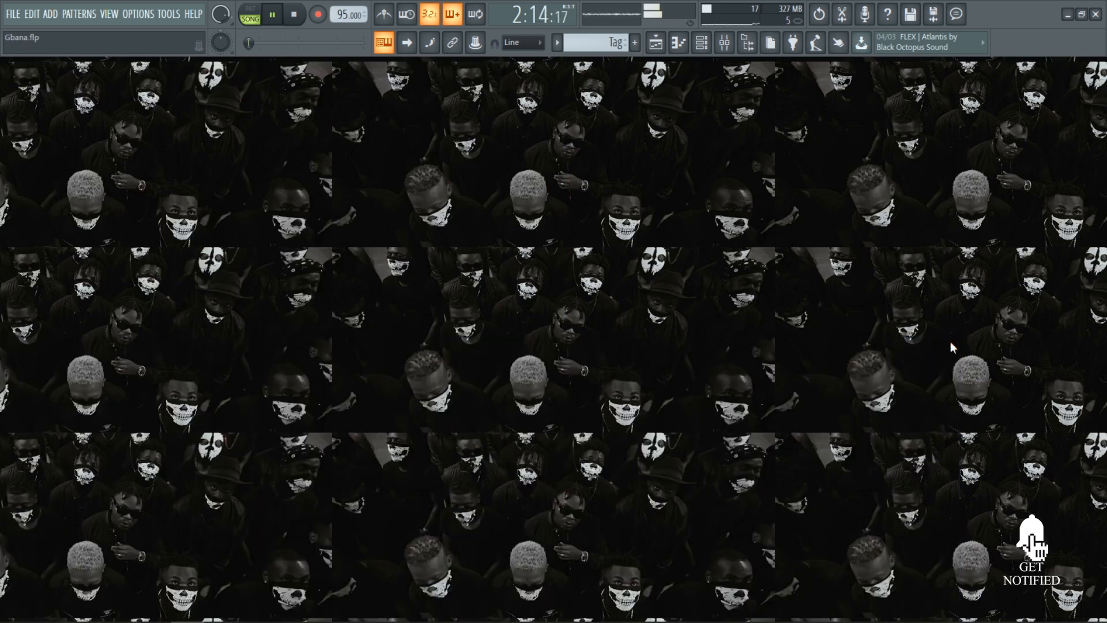
pyautogui.click(666, 46)
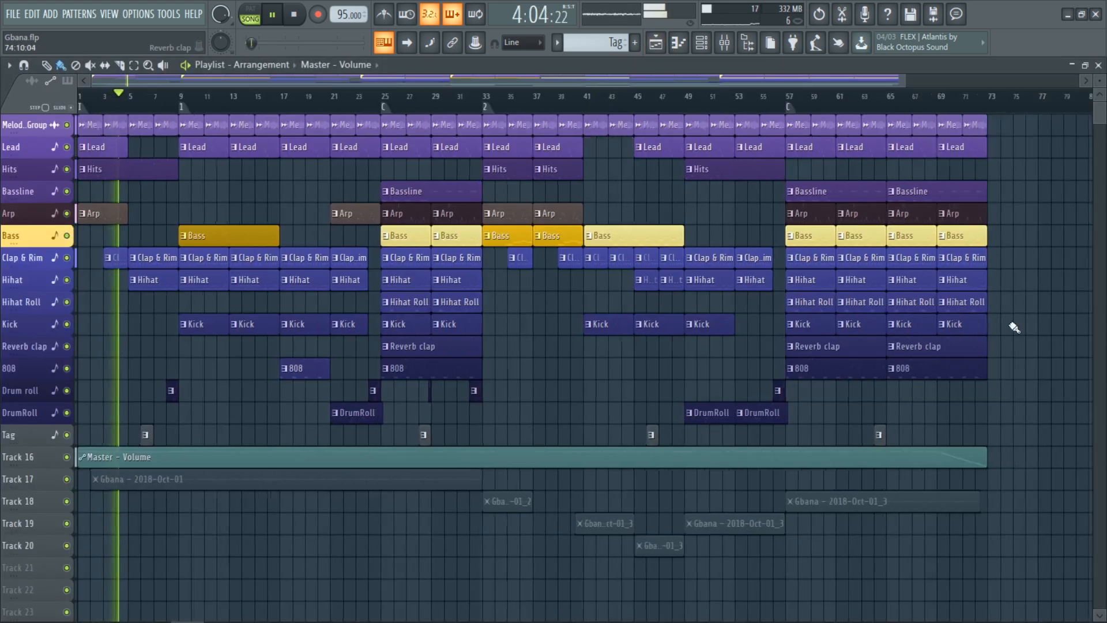
pyautogui.doubleClick(955, 58)
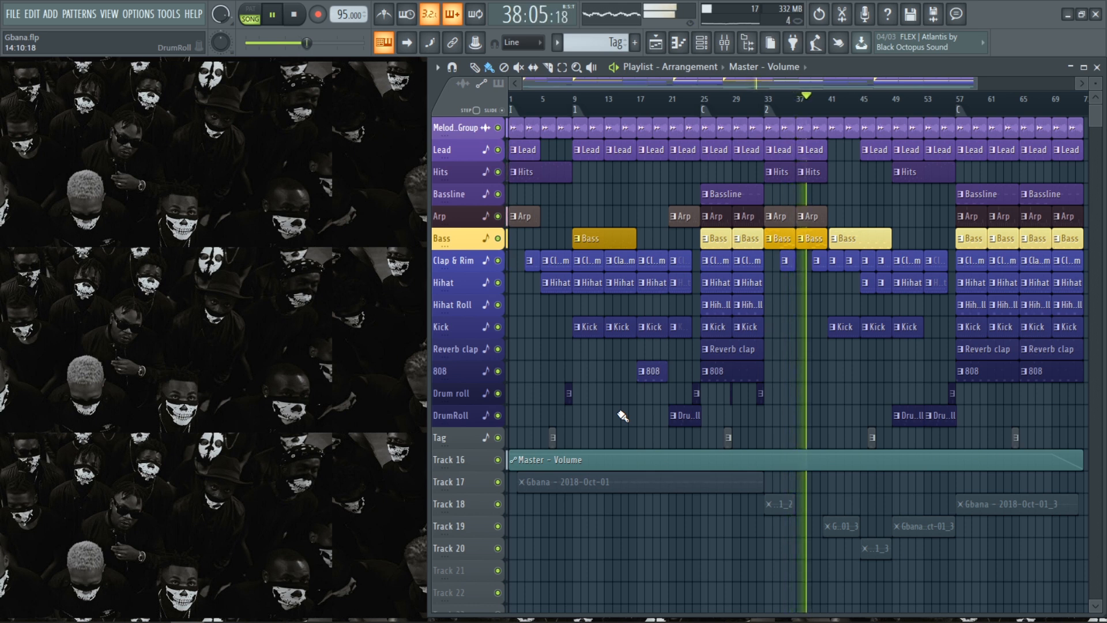
# Set the mixer layout to Extra large, inspect the tracks' levels and effects during playback, and close the mixer
pyautogui.click(724, 42)
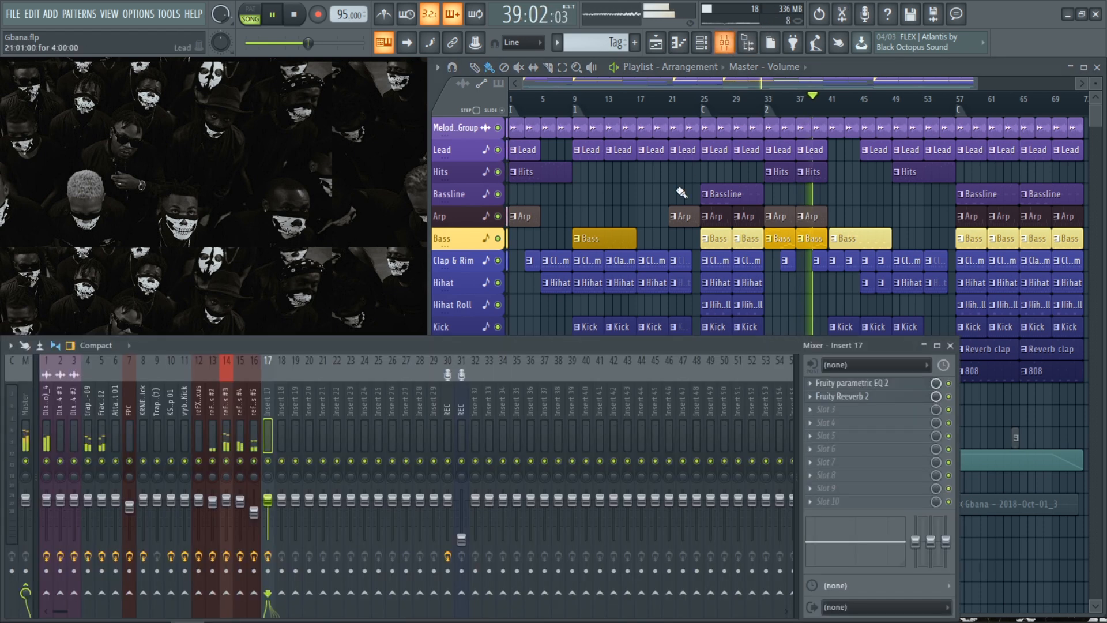
pyautogui.click(128, 345)
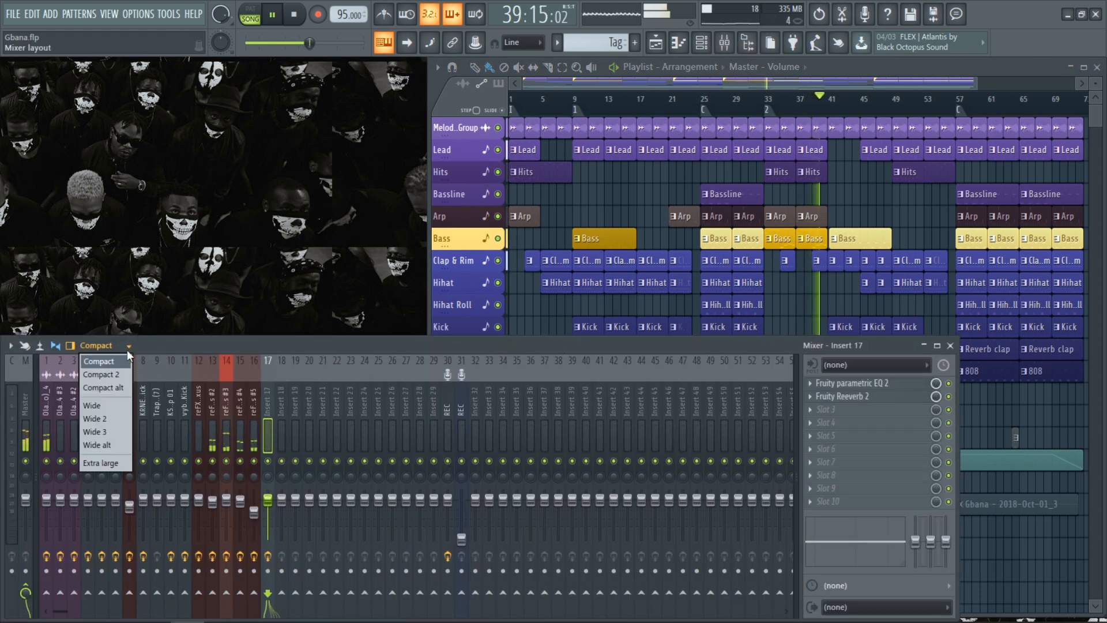
pyautogui.click(100, 462)
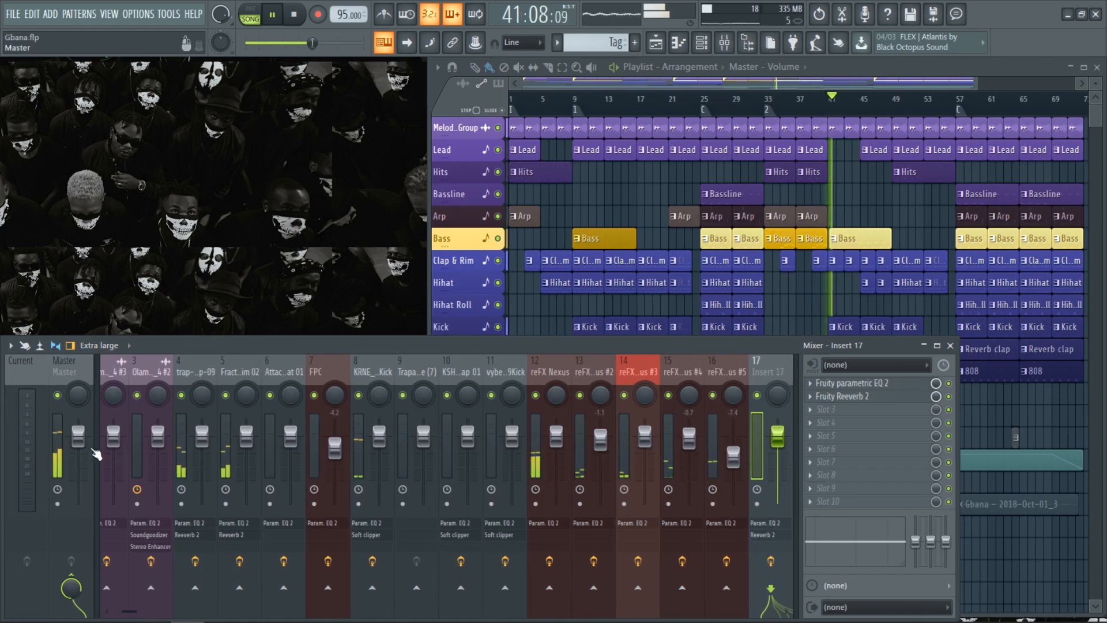
pyautogui.moveTo(128, 611)
pyautogui.mouseDown()
pyautogui.moveTo(237, 619)
pyautogui.moveTo(121, 610)
pyautogui.mouseUp()
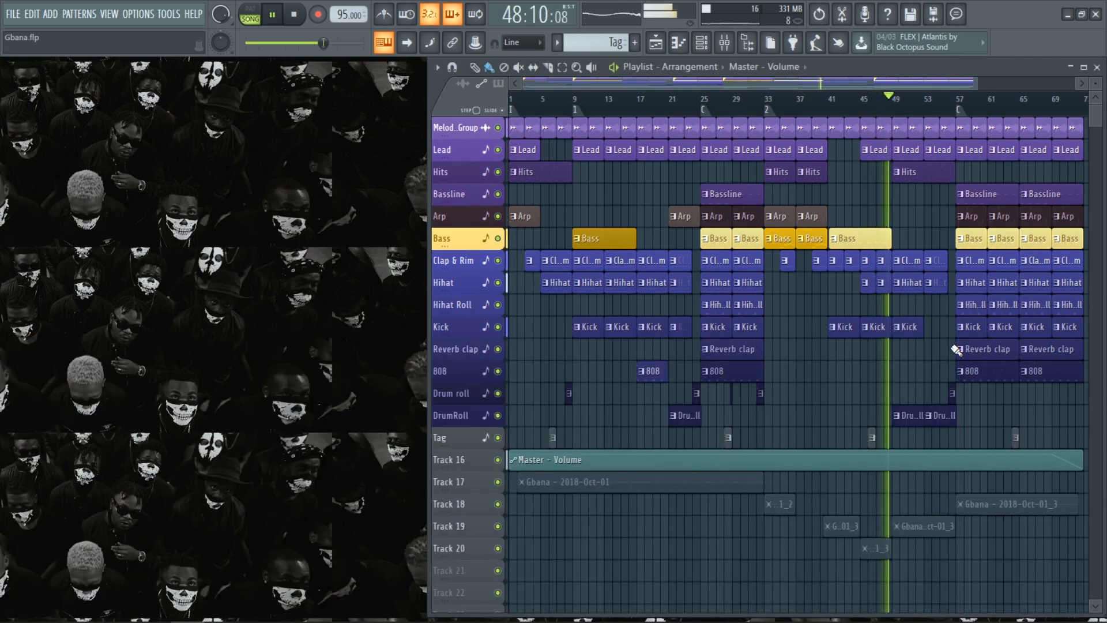
pyautogui.click(950, 346)
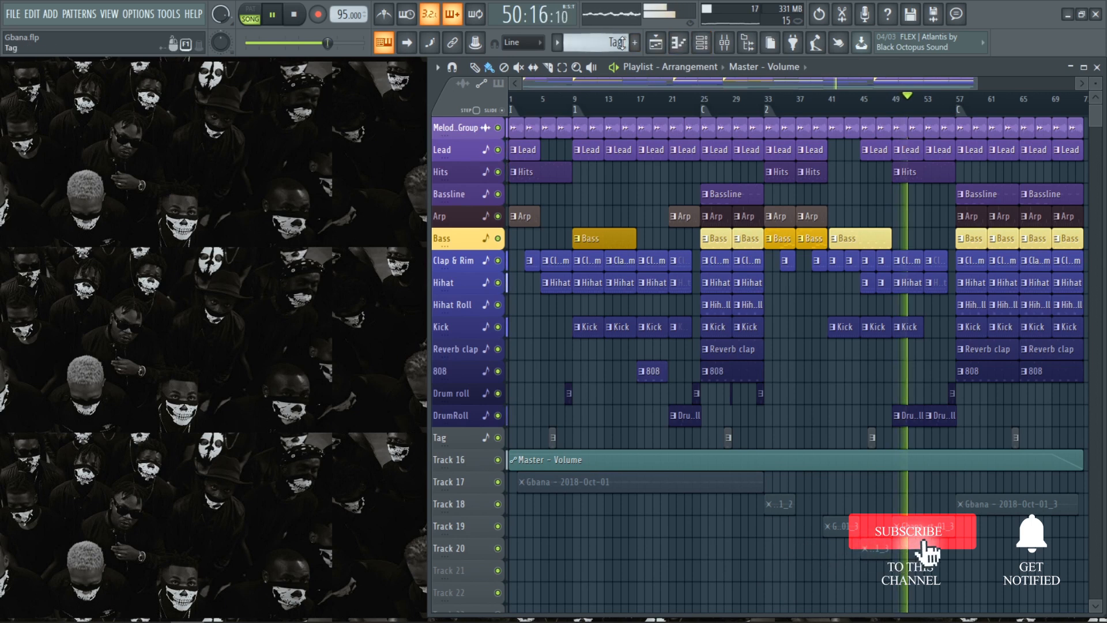
# Show the channel rack beside the playlist and make Hihat Roll the active pattern
pyautogui.click(701, 44)
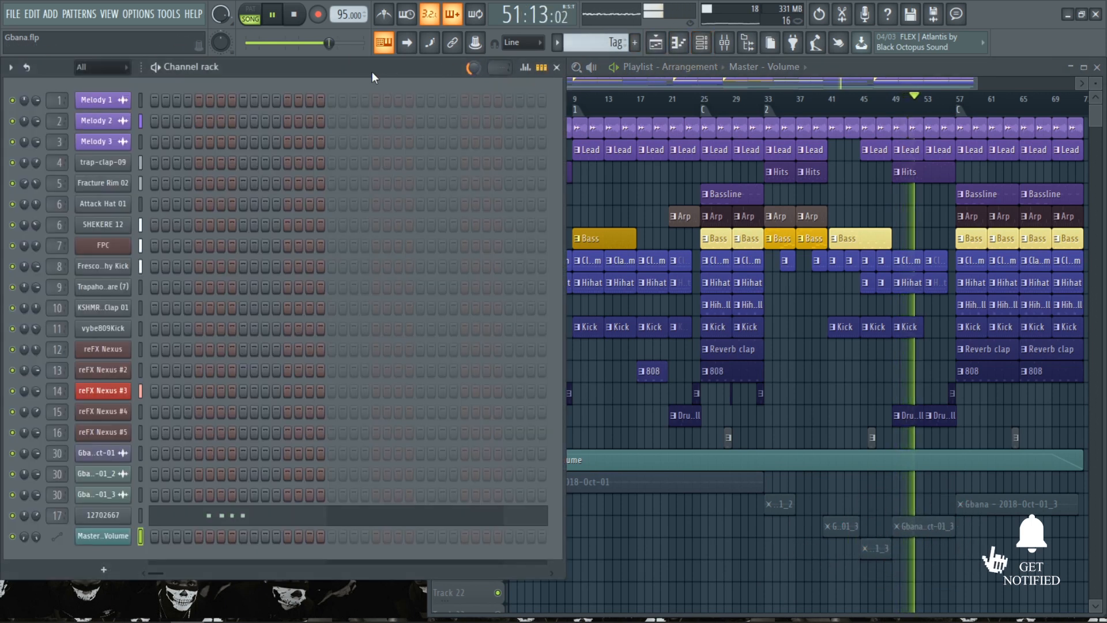
pyautogui.scroll(1, 594, 41)
pyautogui.scroll(1, 595, 41)
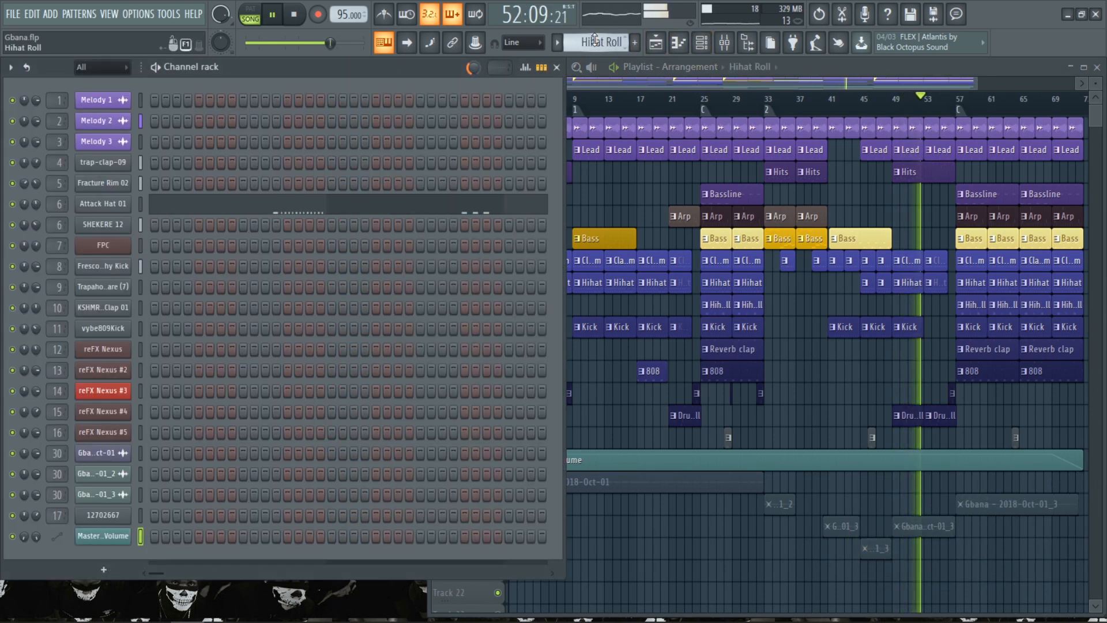
# Browse the 808 and DrumRoll patterns in the channel rack while the song plays
pyautogui.scroll(1, 595, 40)
pyautogui.scroll(1, 595, 40)
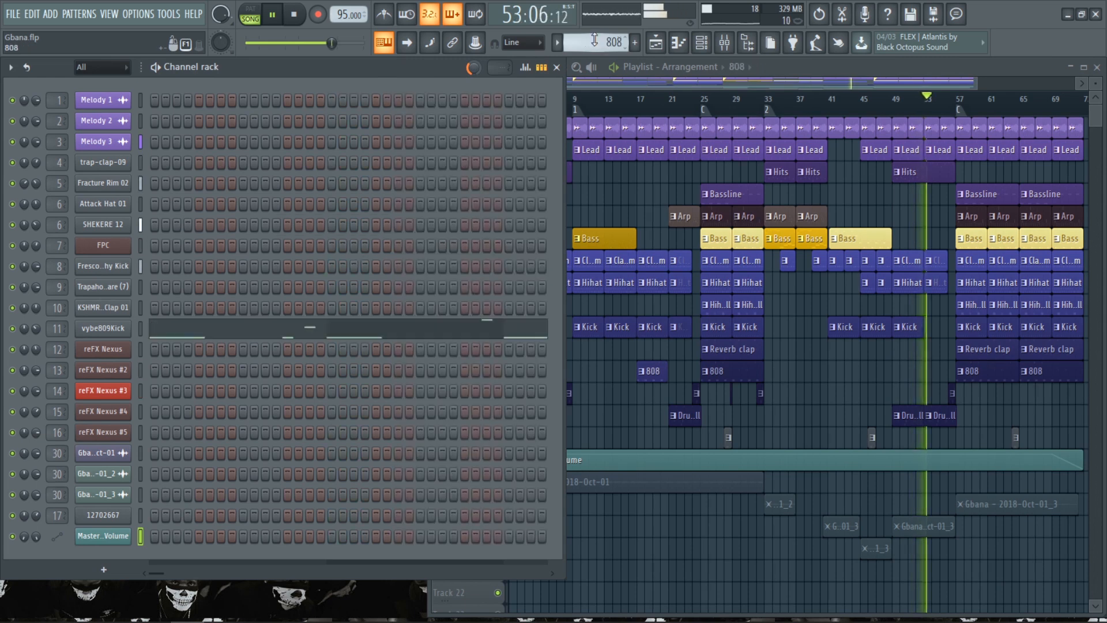
pyautogui.scroll(2, 595, 41)
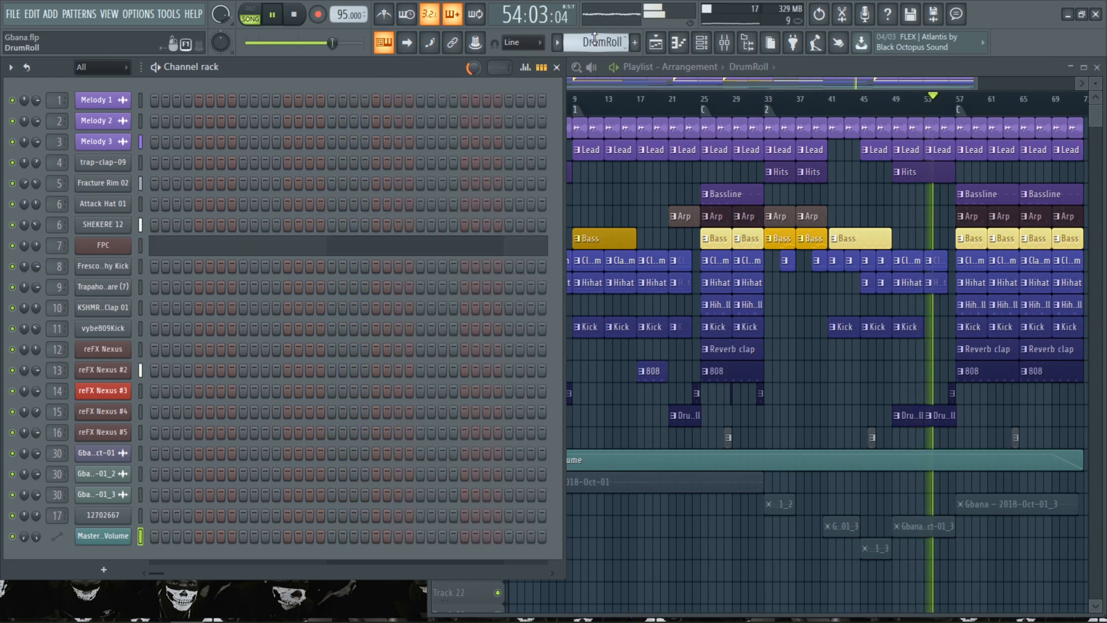
# Bring the playlist in front of the channel rack, pause the song at bar 57, and resume playback
pyautogui.click(837, 392)
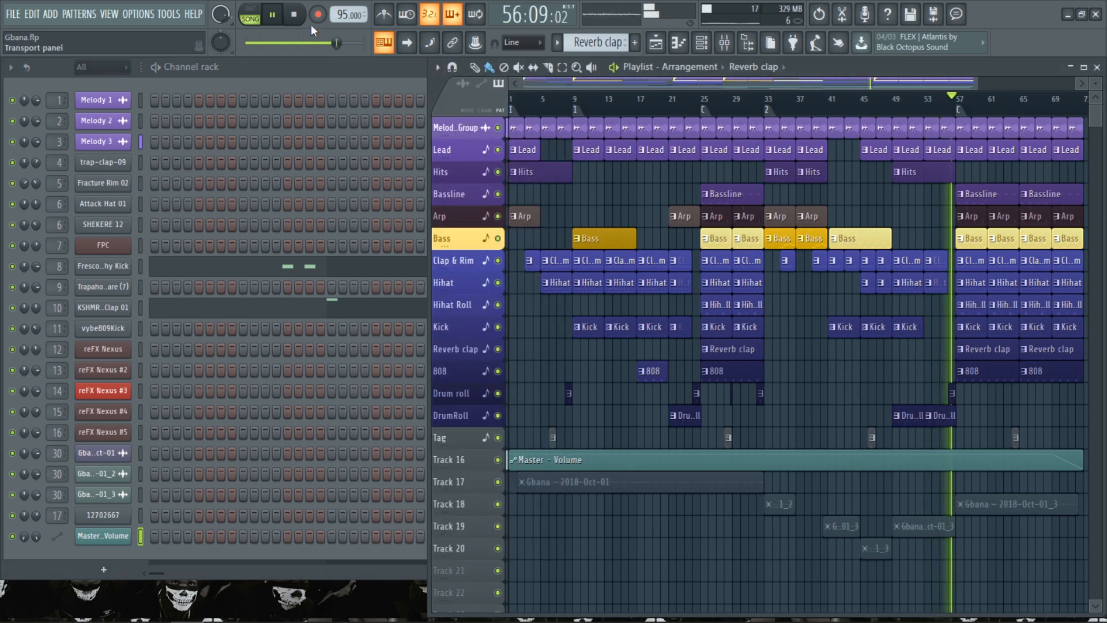
pyautogui.click(276, 18)
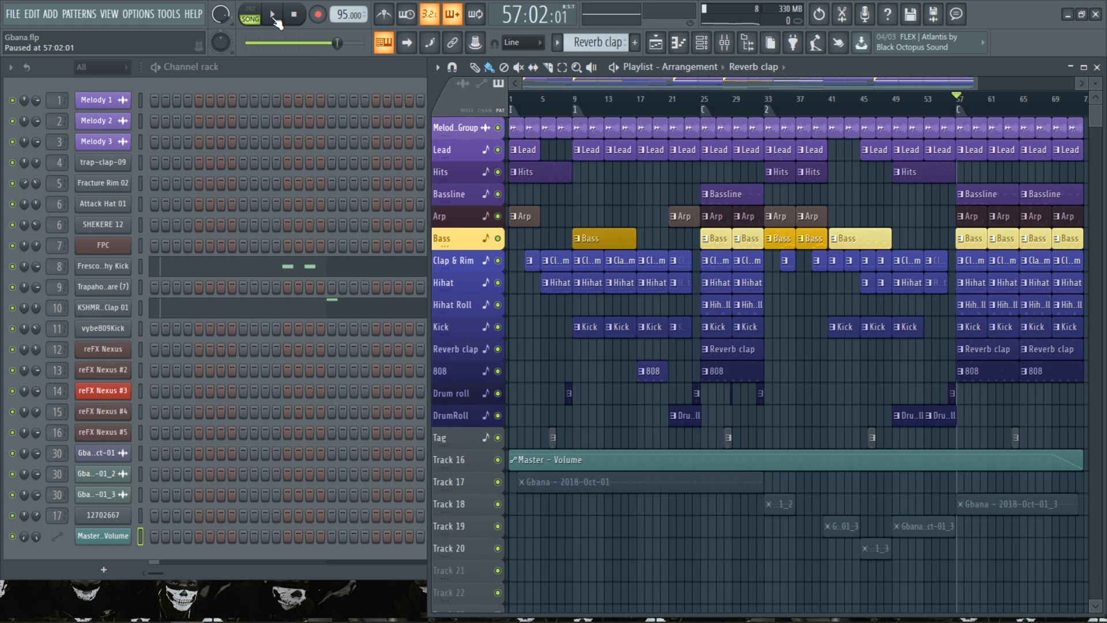
pyautogui.click(273, 15)
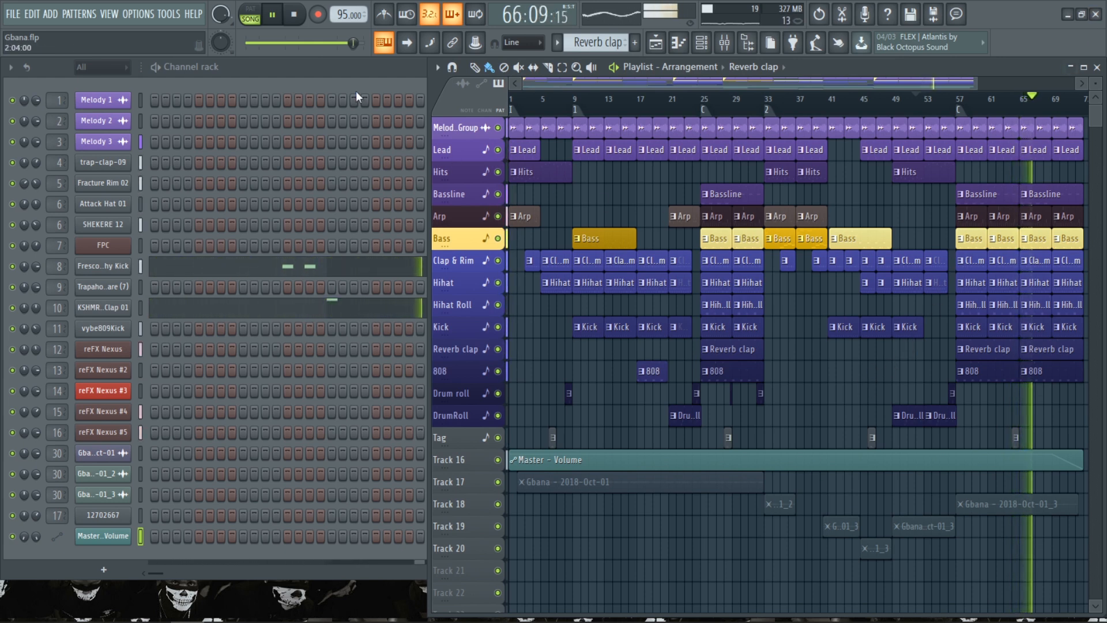
# Close the channel rack and maximize the playlist during playback
pyautogui.click(342, 63)
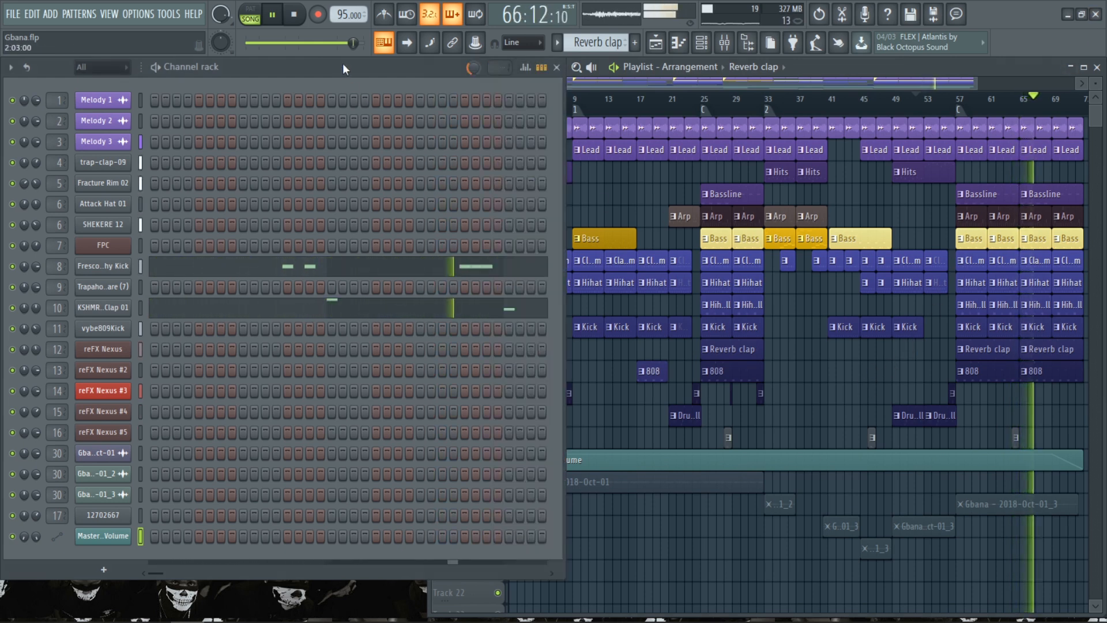
pyautogui.click(557, 69)
pyautogui.click(1083, 67)
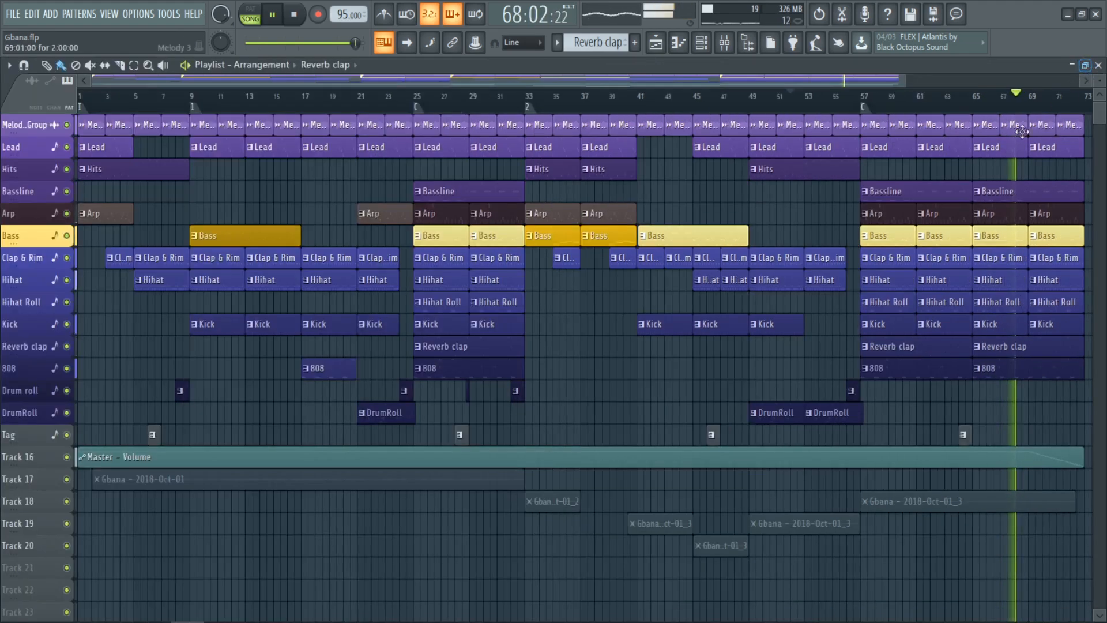
# Inspect the arrangement's closing section and the Master - Volume fade-out up close, and close the playlist
pyautogui.scroll(1, 1082, 398)
pyautogui.scroll(1, 1081, 398)
pyautogui.scroll(2, 1083, 398)
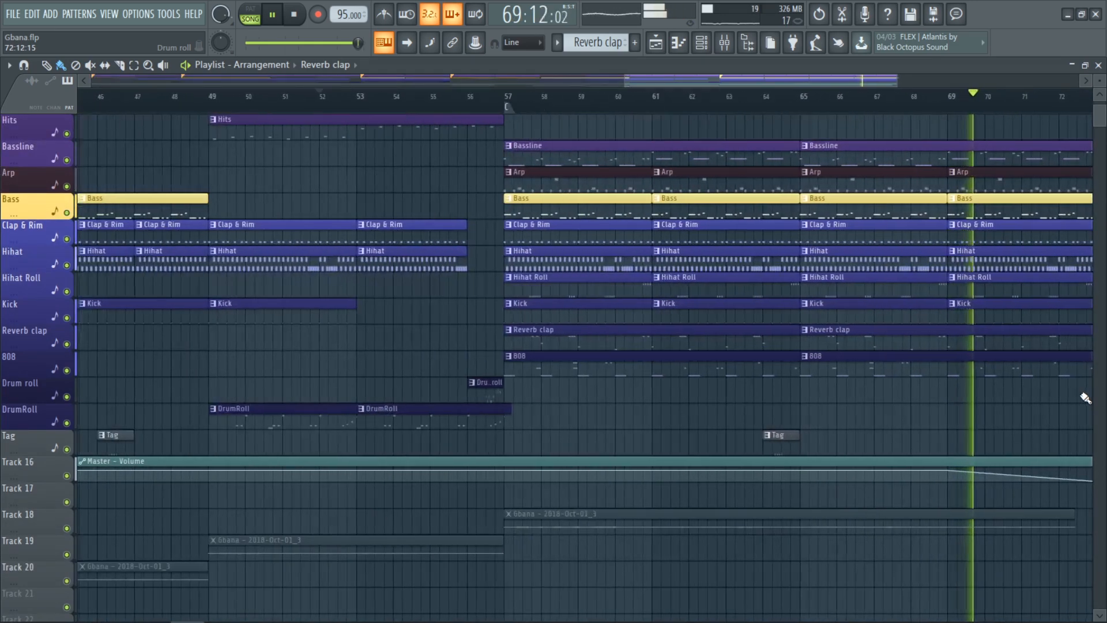
pyautogui.scroll(-4, 1084, 395)
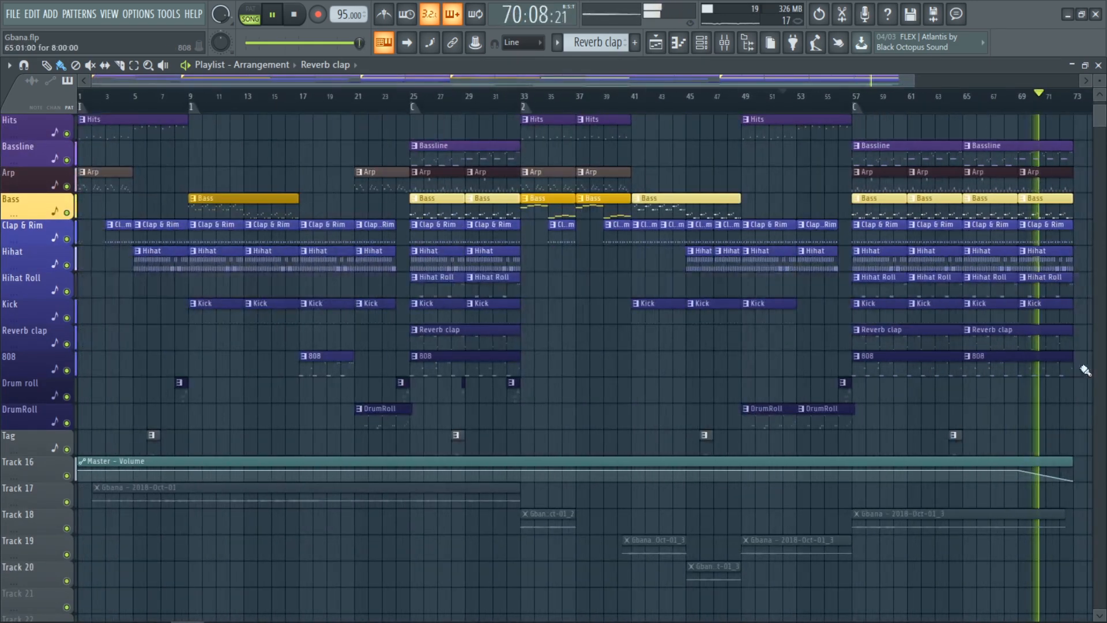
pyautogui.click(1099, 65)
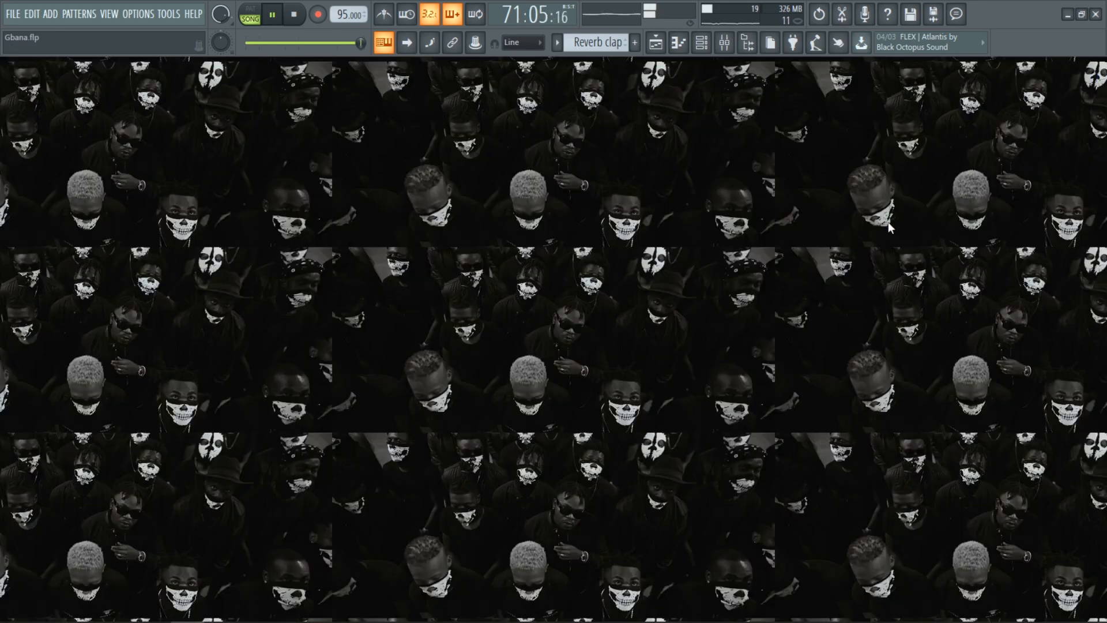